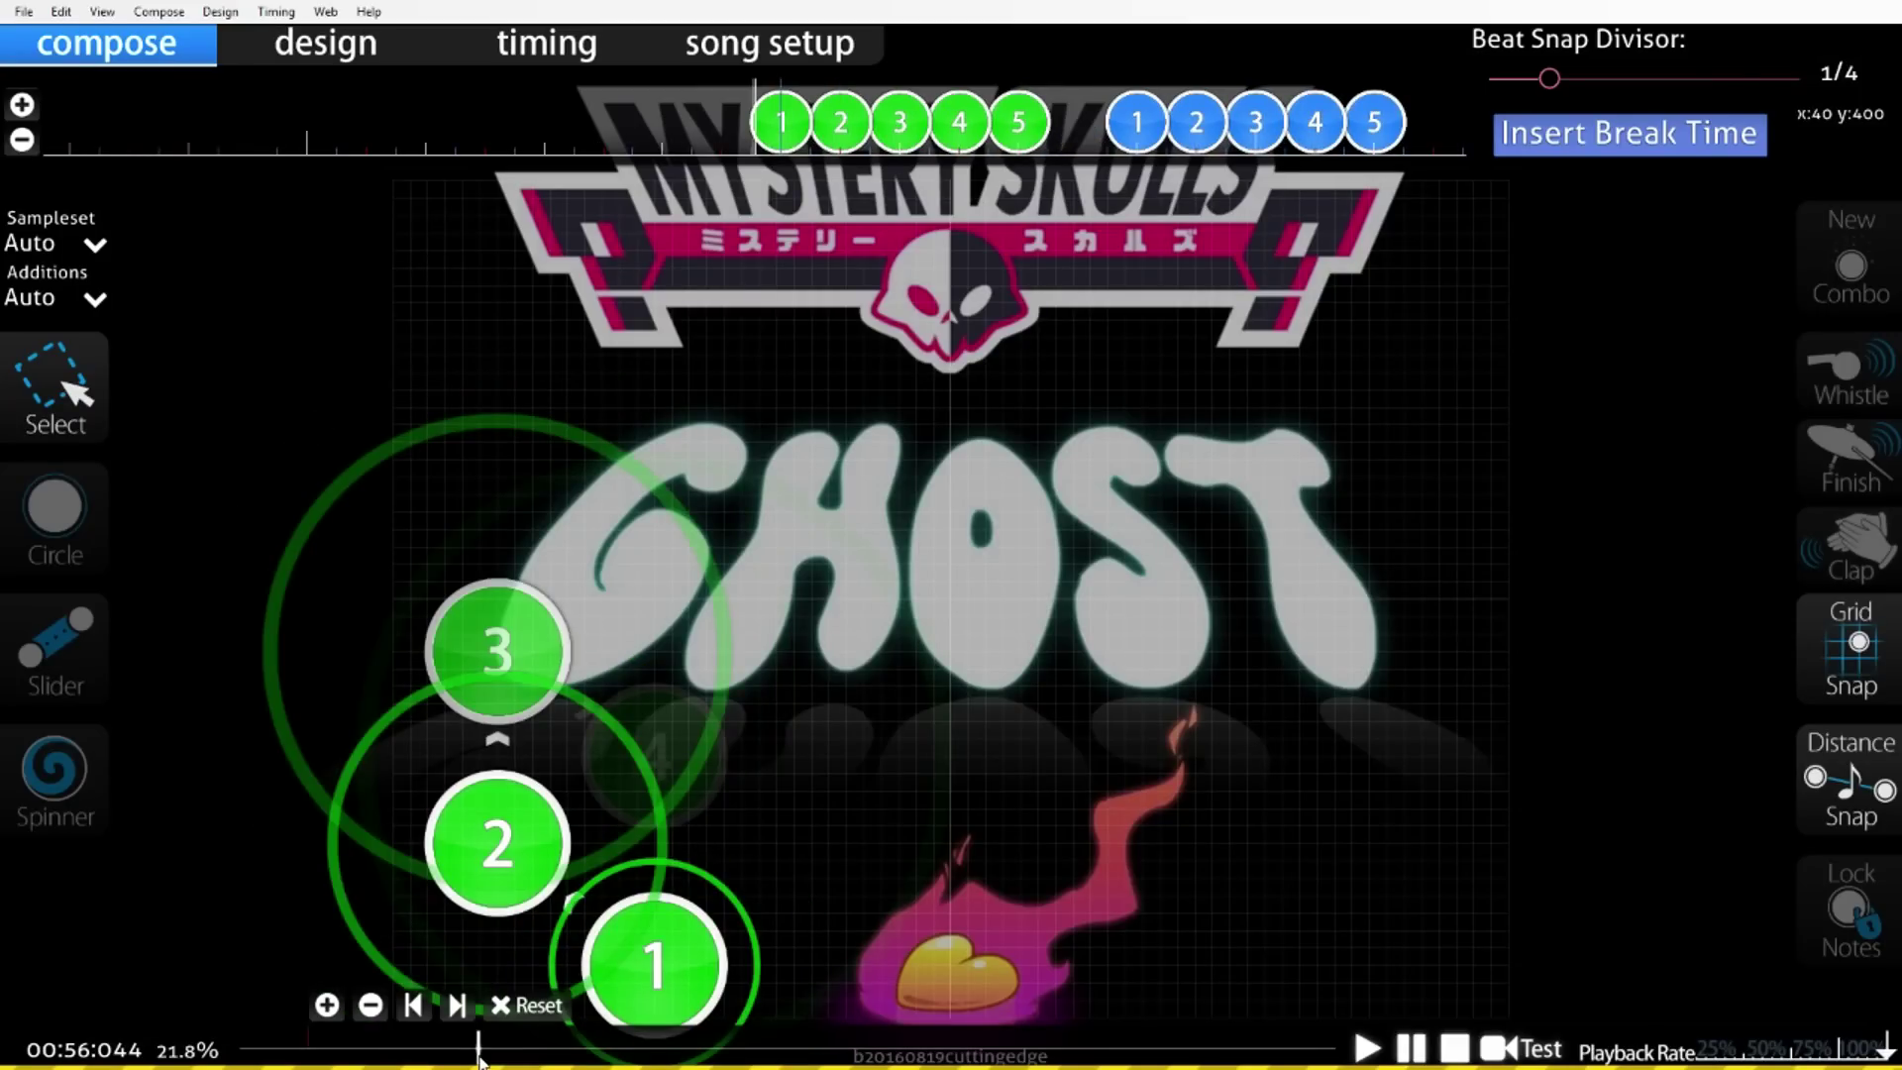
Play back the existing patterns from 00:55:221 and pause after the eleven-note green combo.
{"action": "scroll", "coordinate": [480, 1063], "scroll_direction": "up", "scroll_amount": 3}
{"action": "scroll", "coordinate": [480, 1063], "scroll_direction": "down", "scroll_amount": 2}
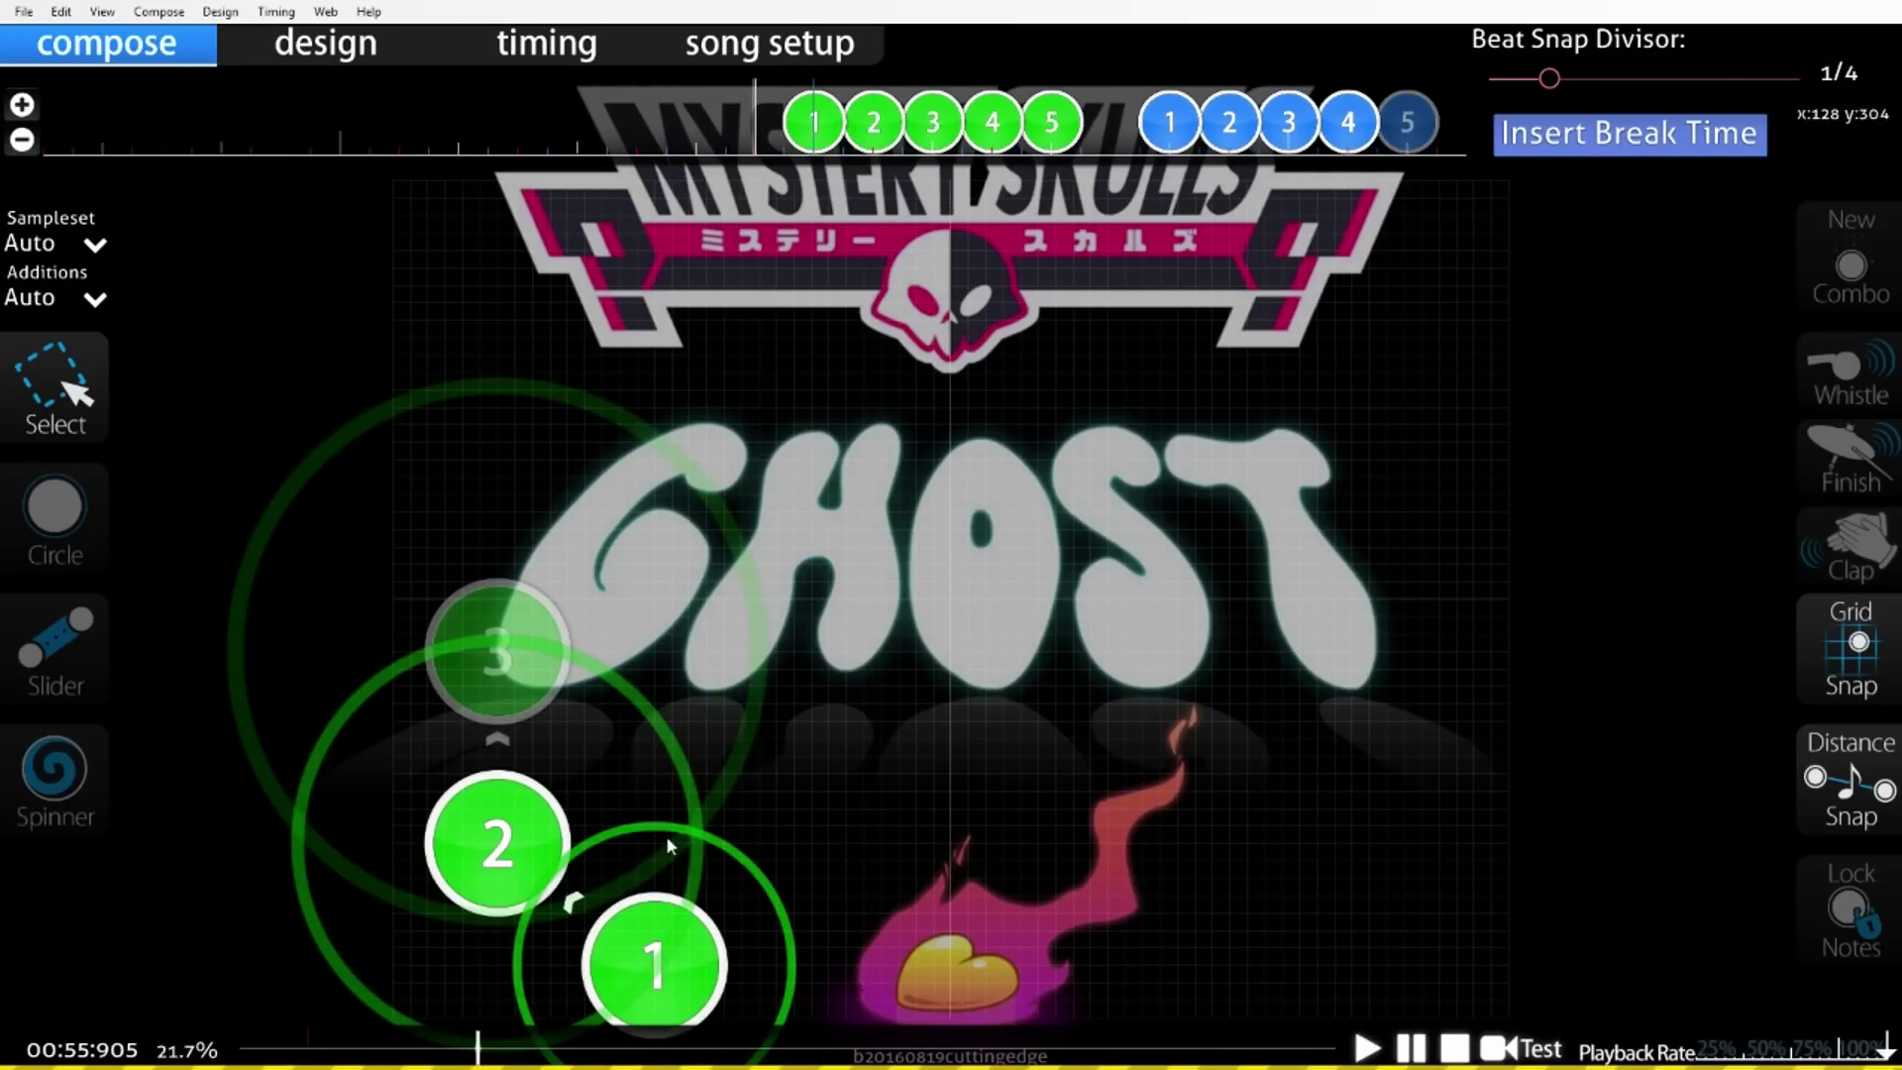
{"action": "scroll", "coordinate": [674, 783], "scroll_direction": "up", "scroll_amount": 6}
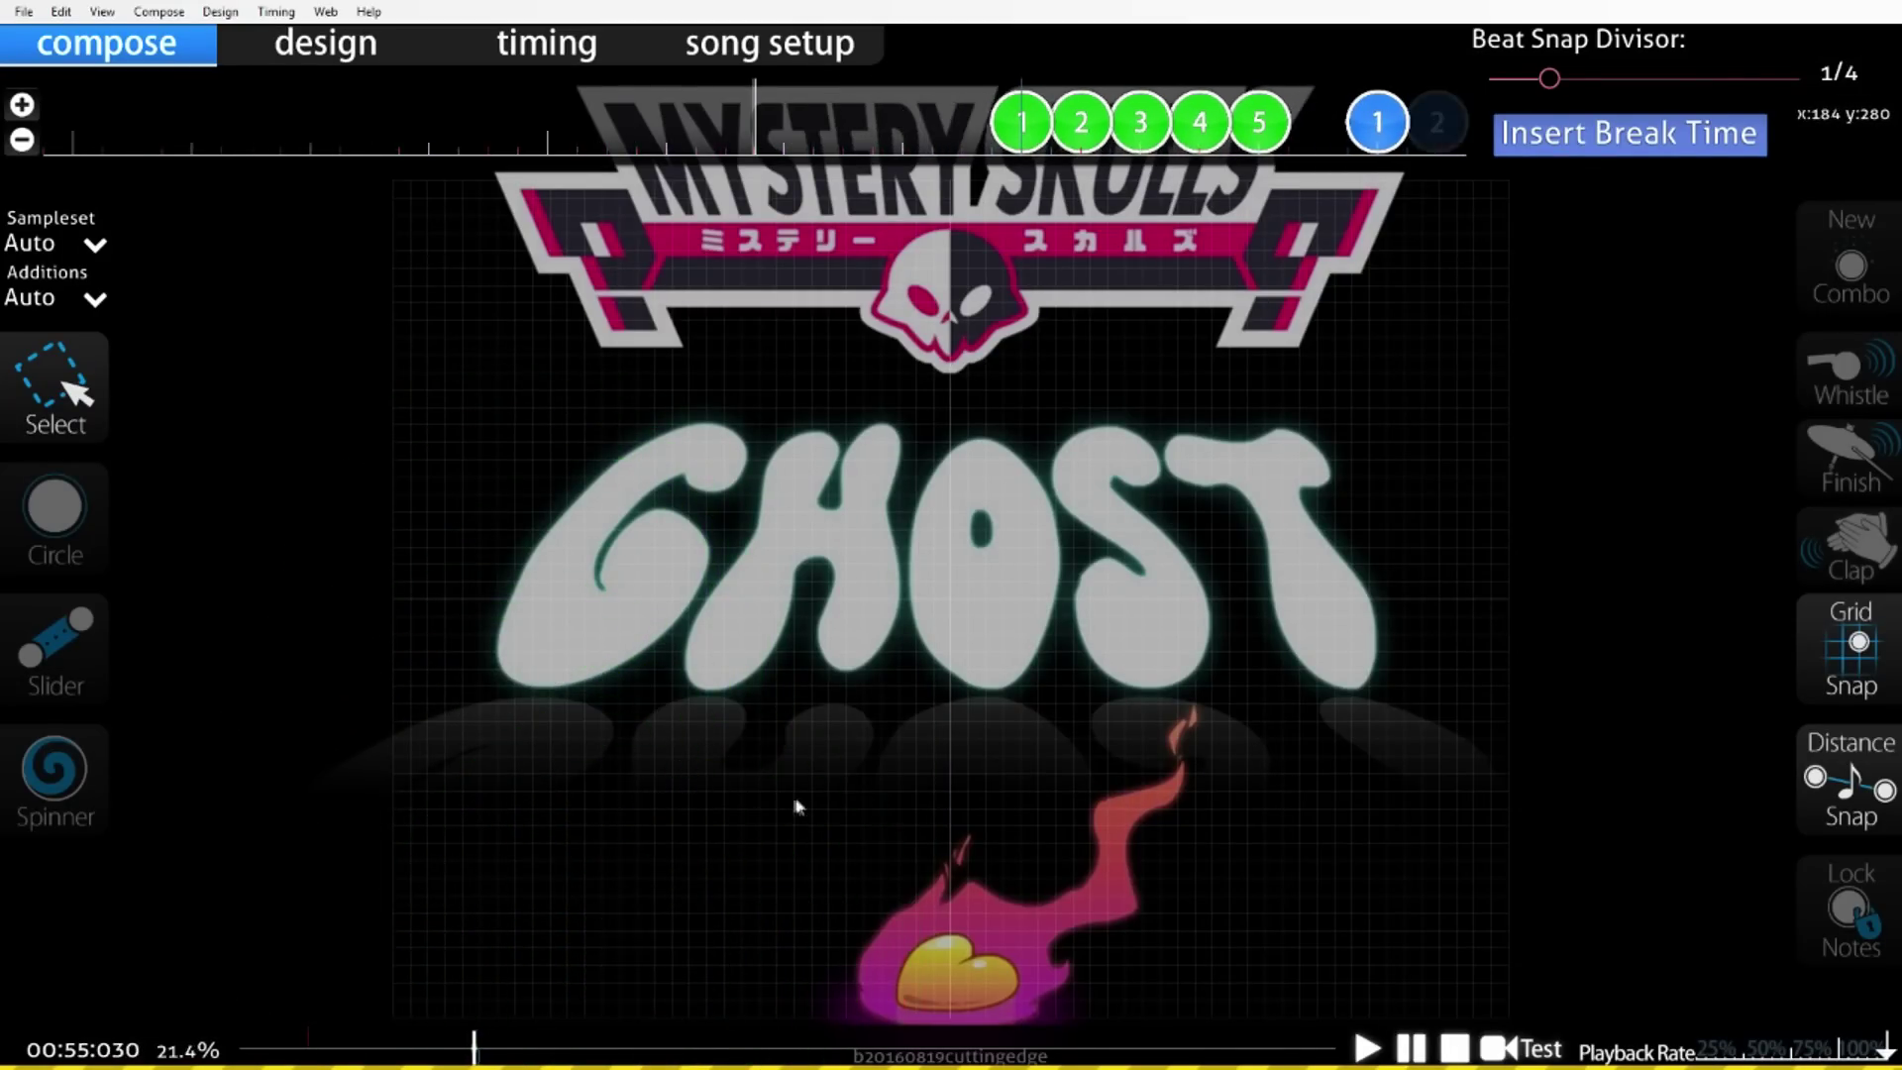
{"action": "left_click", "coordinate": [1367, 1050]}
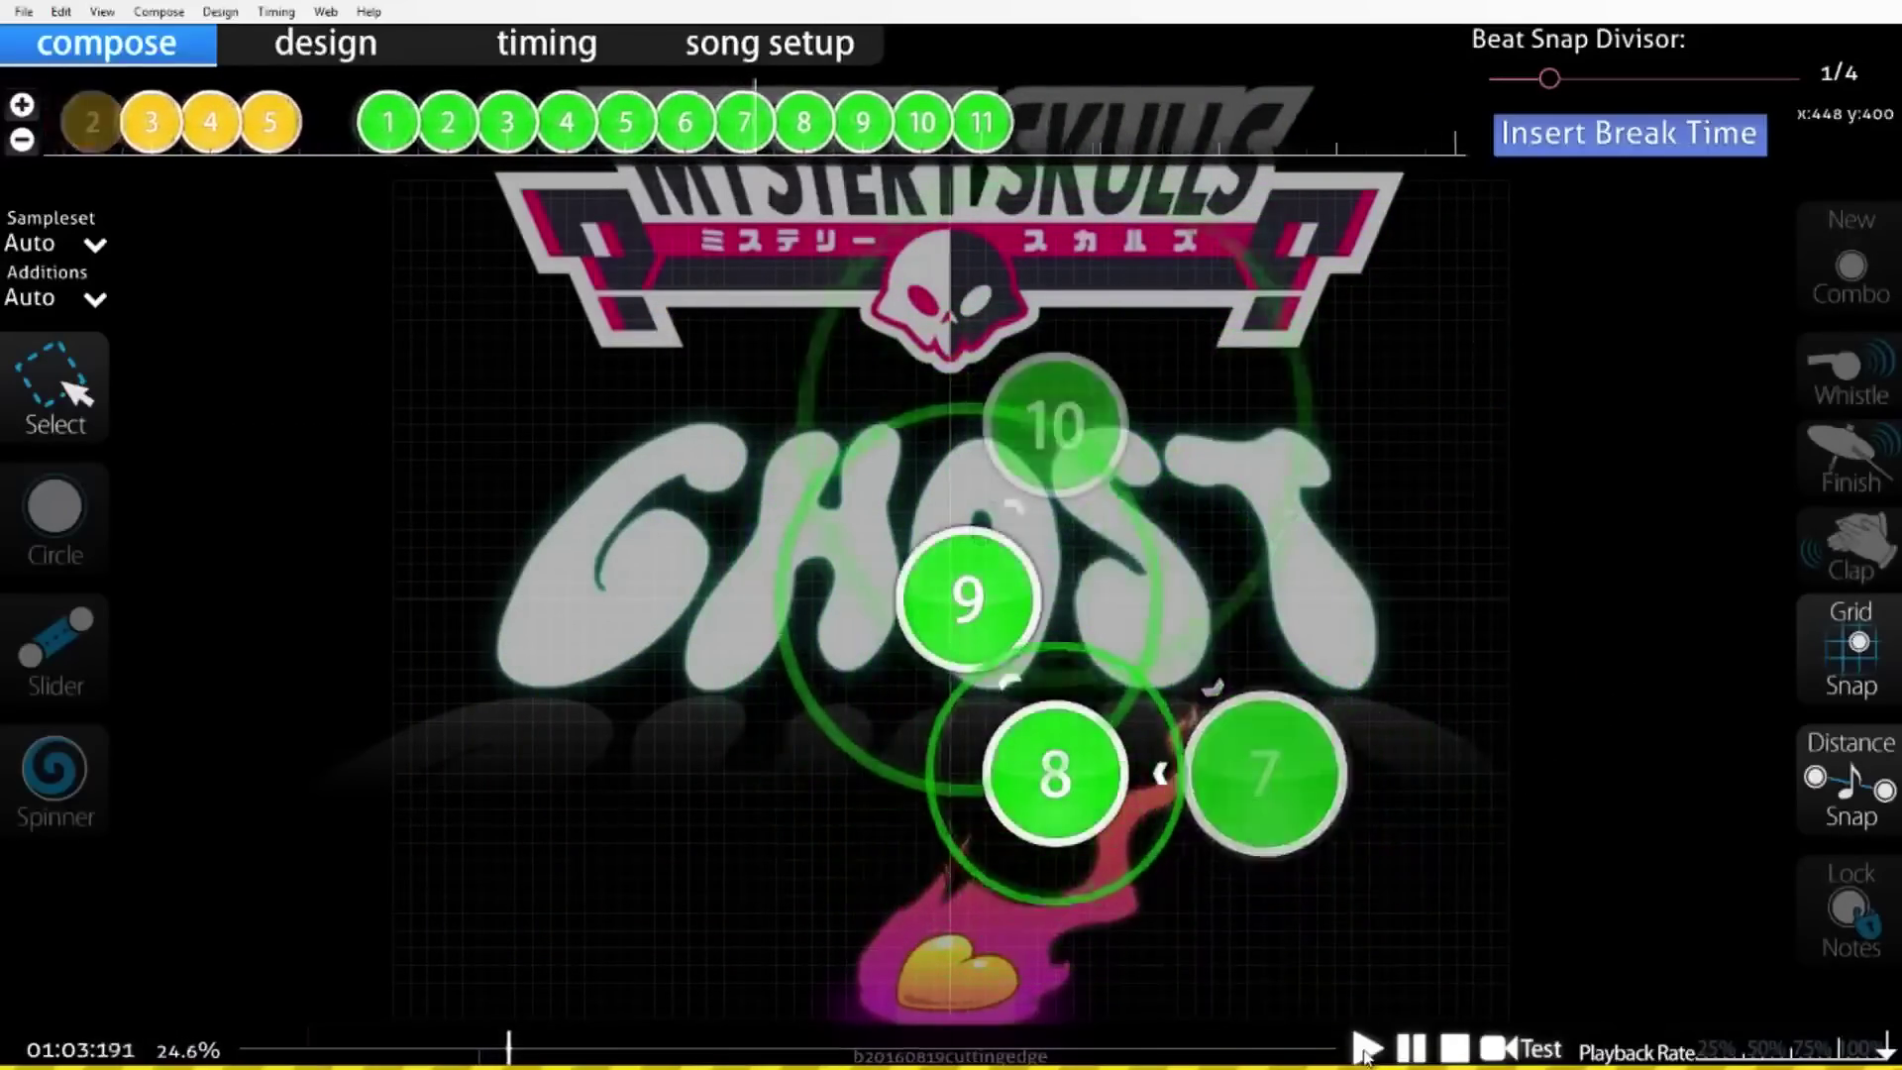
{"action": "left_click", "coordinate": [1412, 1050]}
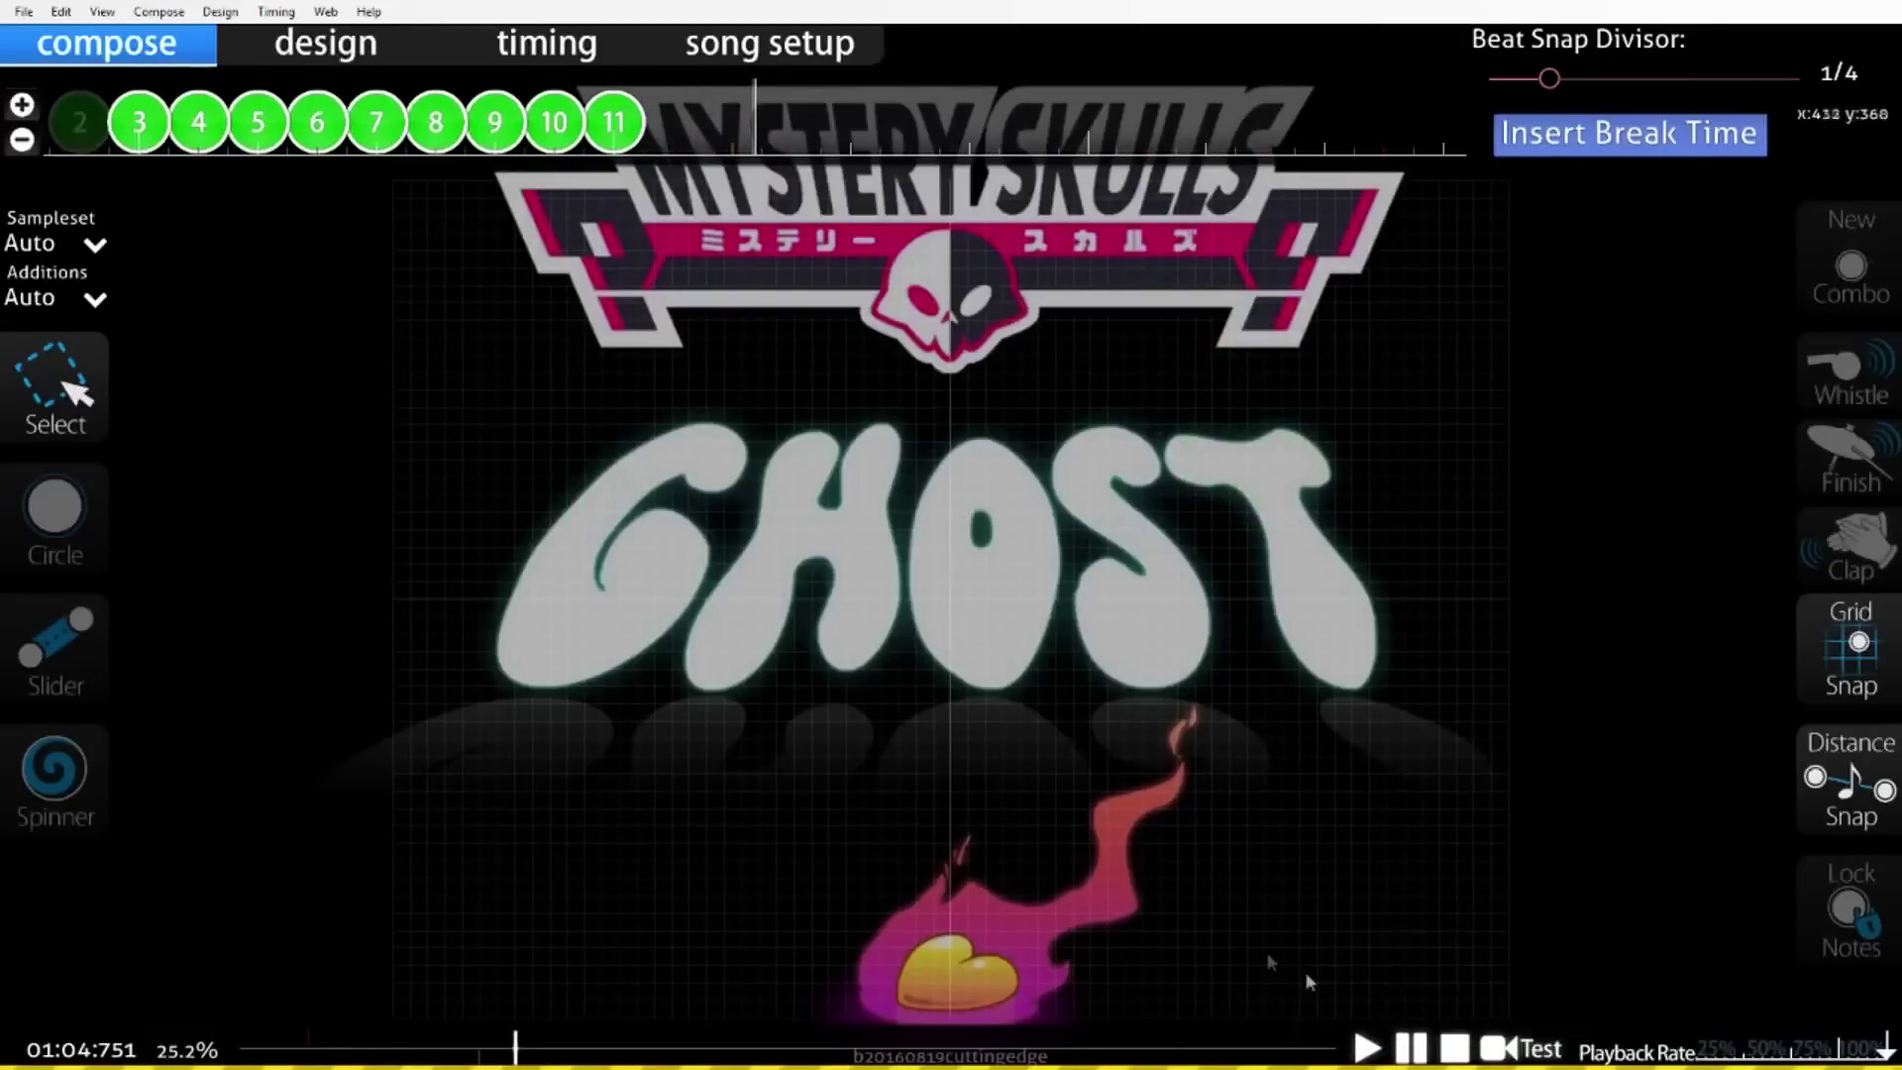
Examine the spacing of the yellow five-note combo starting at 01:00:155, inspecting its second note.
{"action": "scroll", "coordinate": [1050, 822], "scroll_direction": "up", "scroll_amount": 10}
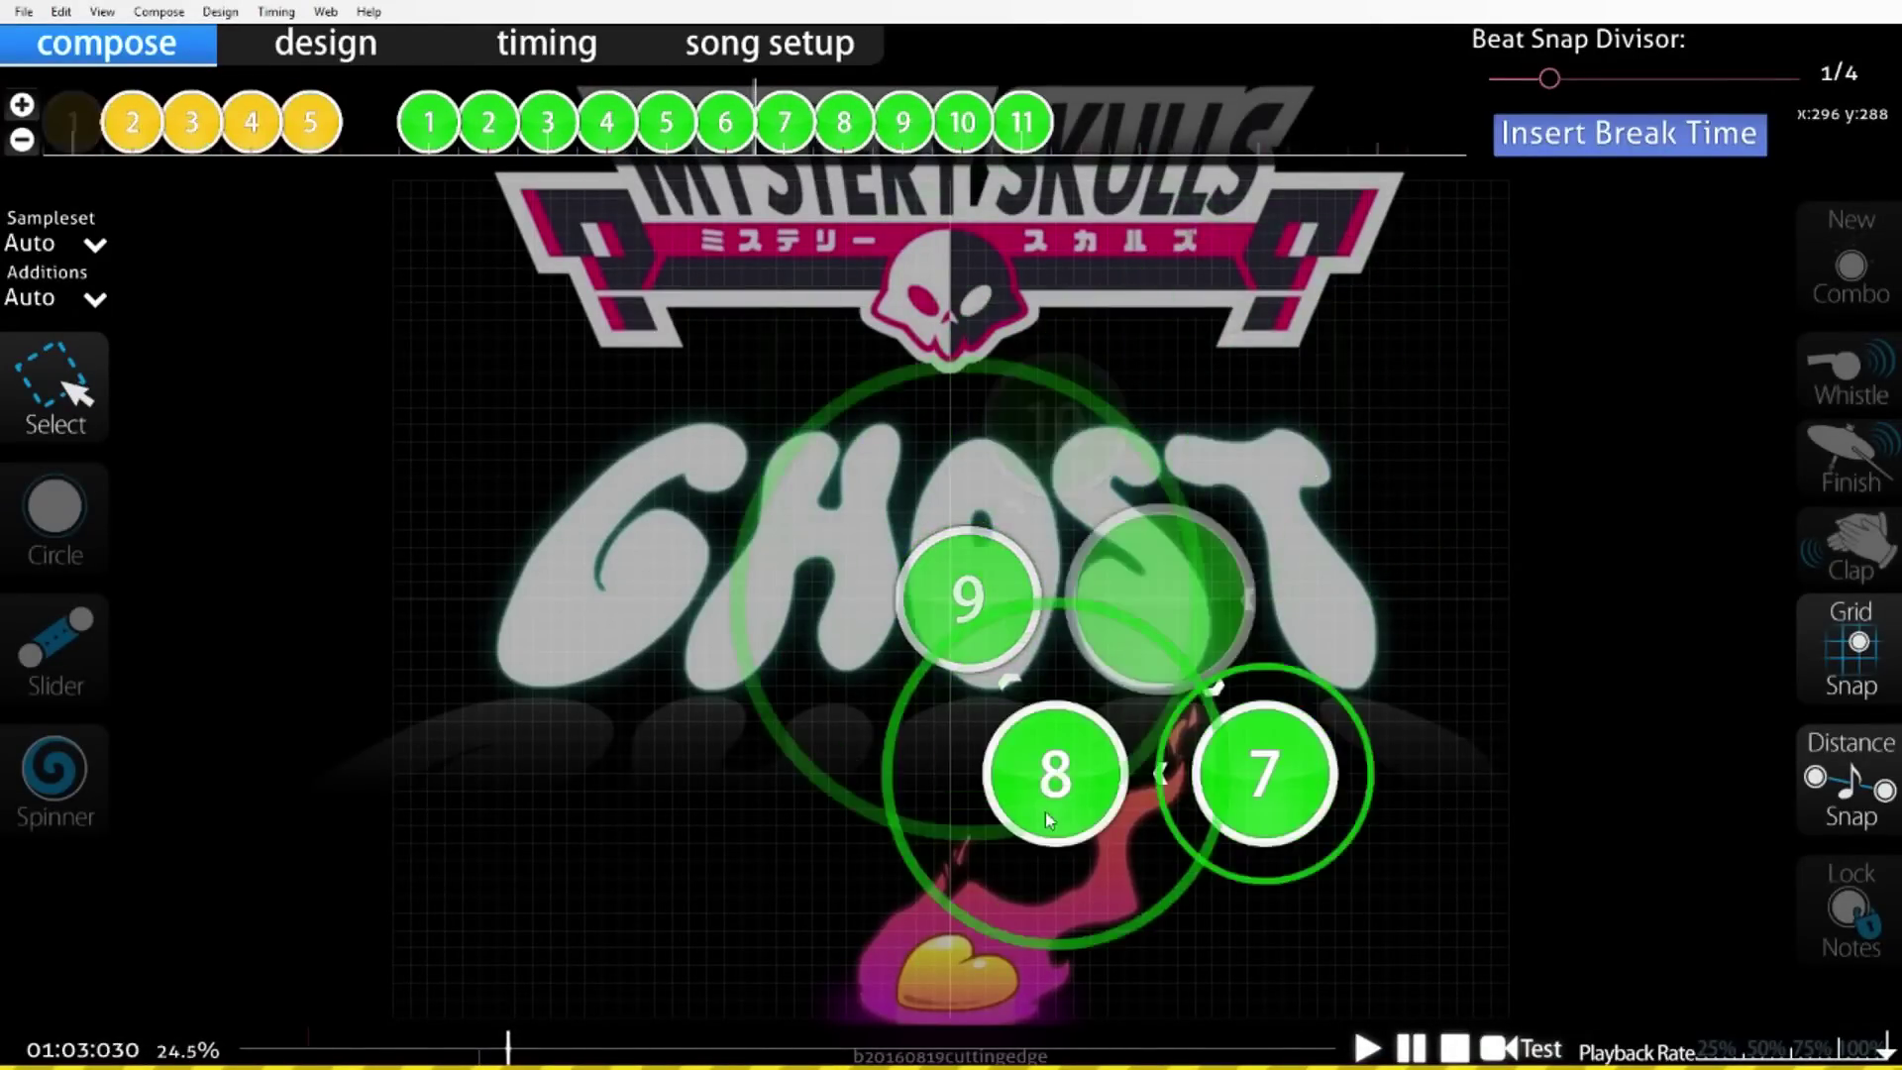
{"action": "scroll", "coordinate": [1044, 811], "scroll_direction": "up", "scroll_amount": 8}
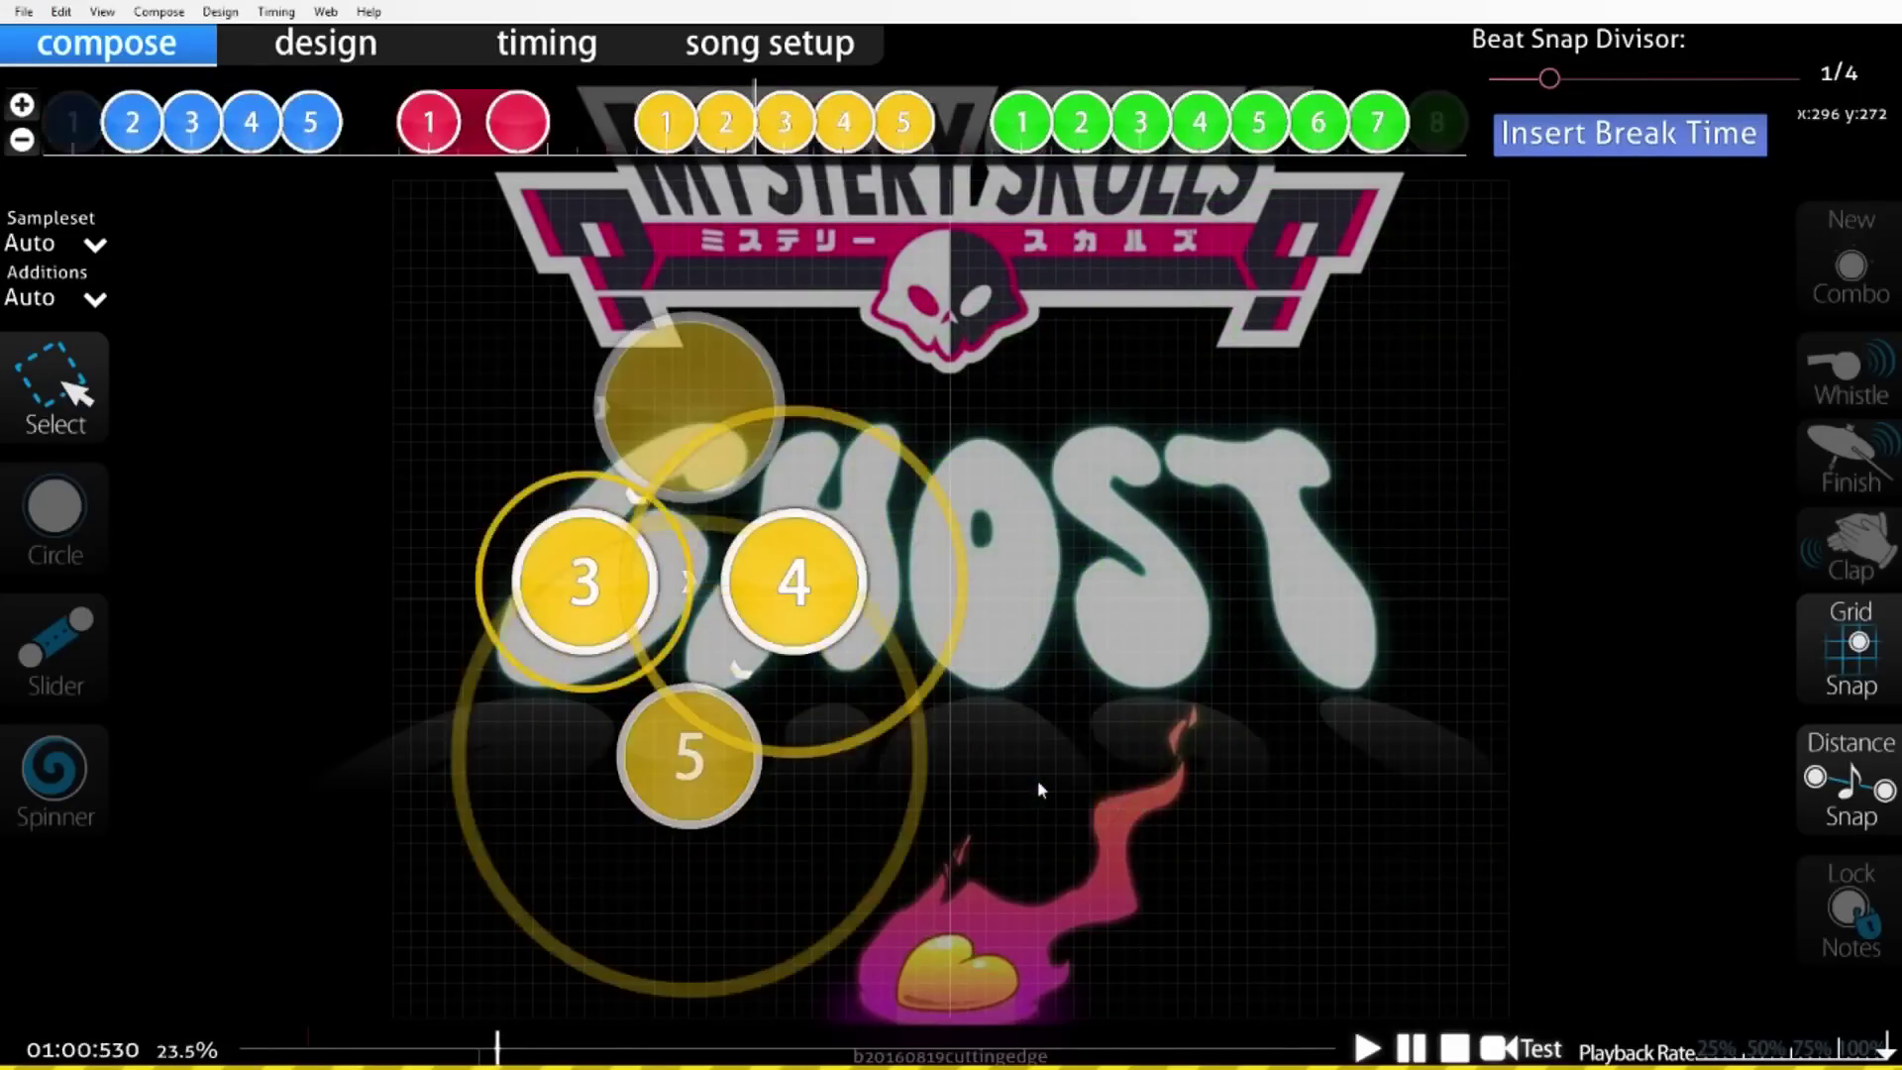
{"action": "scroll", "coordinate": [691, 673], "scroll_direction": "up", "scroll_amount": 2}
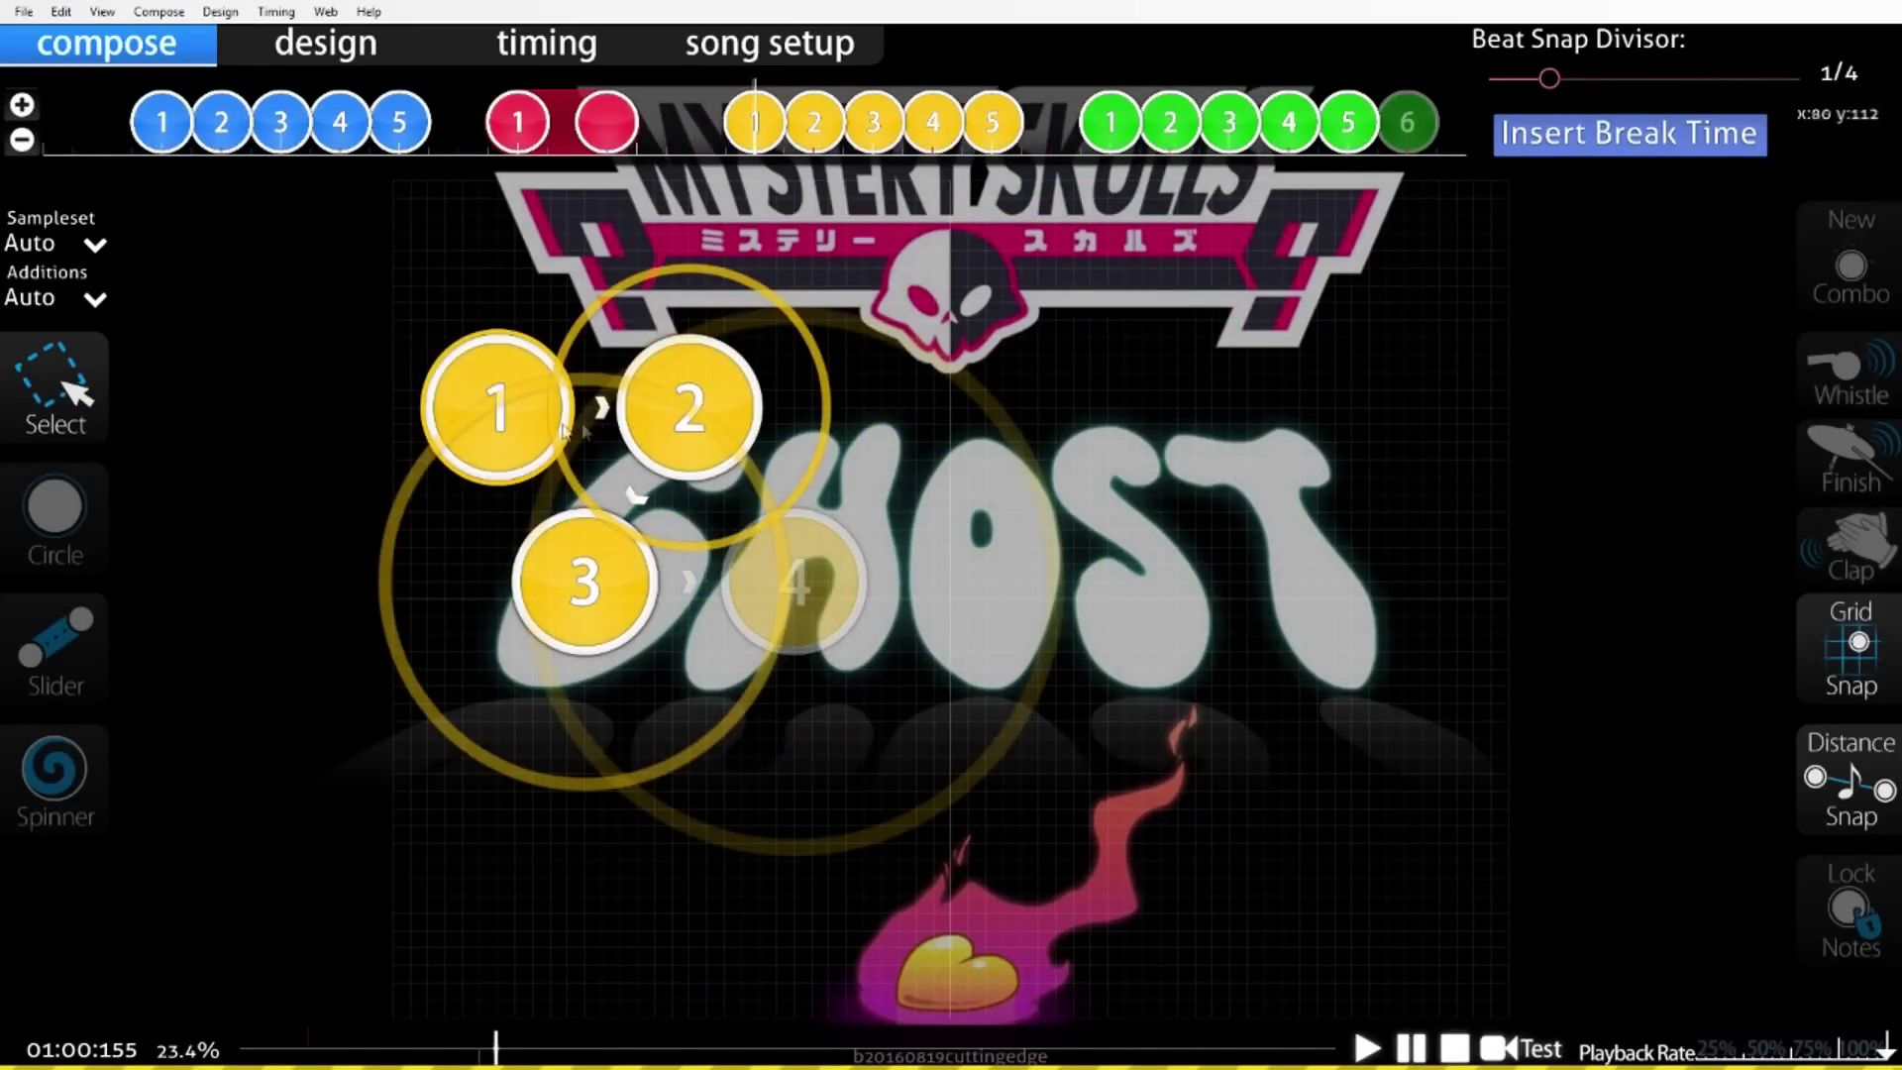
{"action": "scroll", "coordinate": [514, 426], "scroll_direction": "down", "scroll_amount": 1}
{"action": "mouse_move", "coordinate": [637, 404]}
{"action": "left_mouse_down"}
{"action": "mouse_move", "coordinate": [615, 303]}
{"action": "mouse_move", "coordinate": [637, 404]}
{"action": "left_mouse_up"}
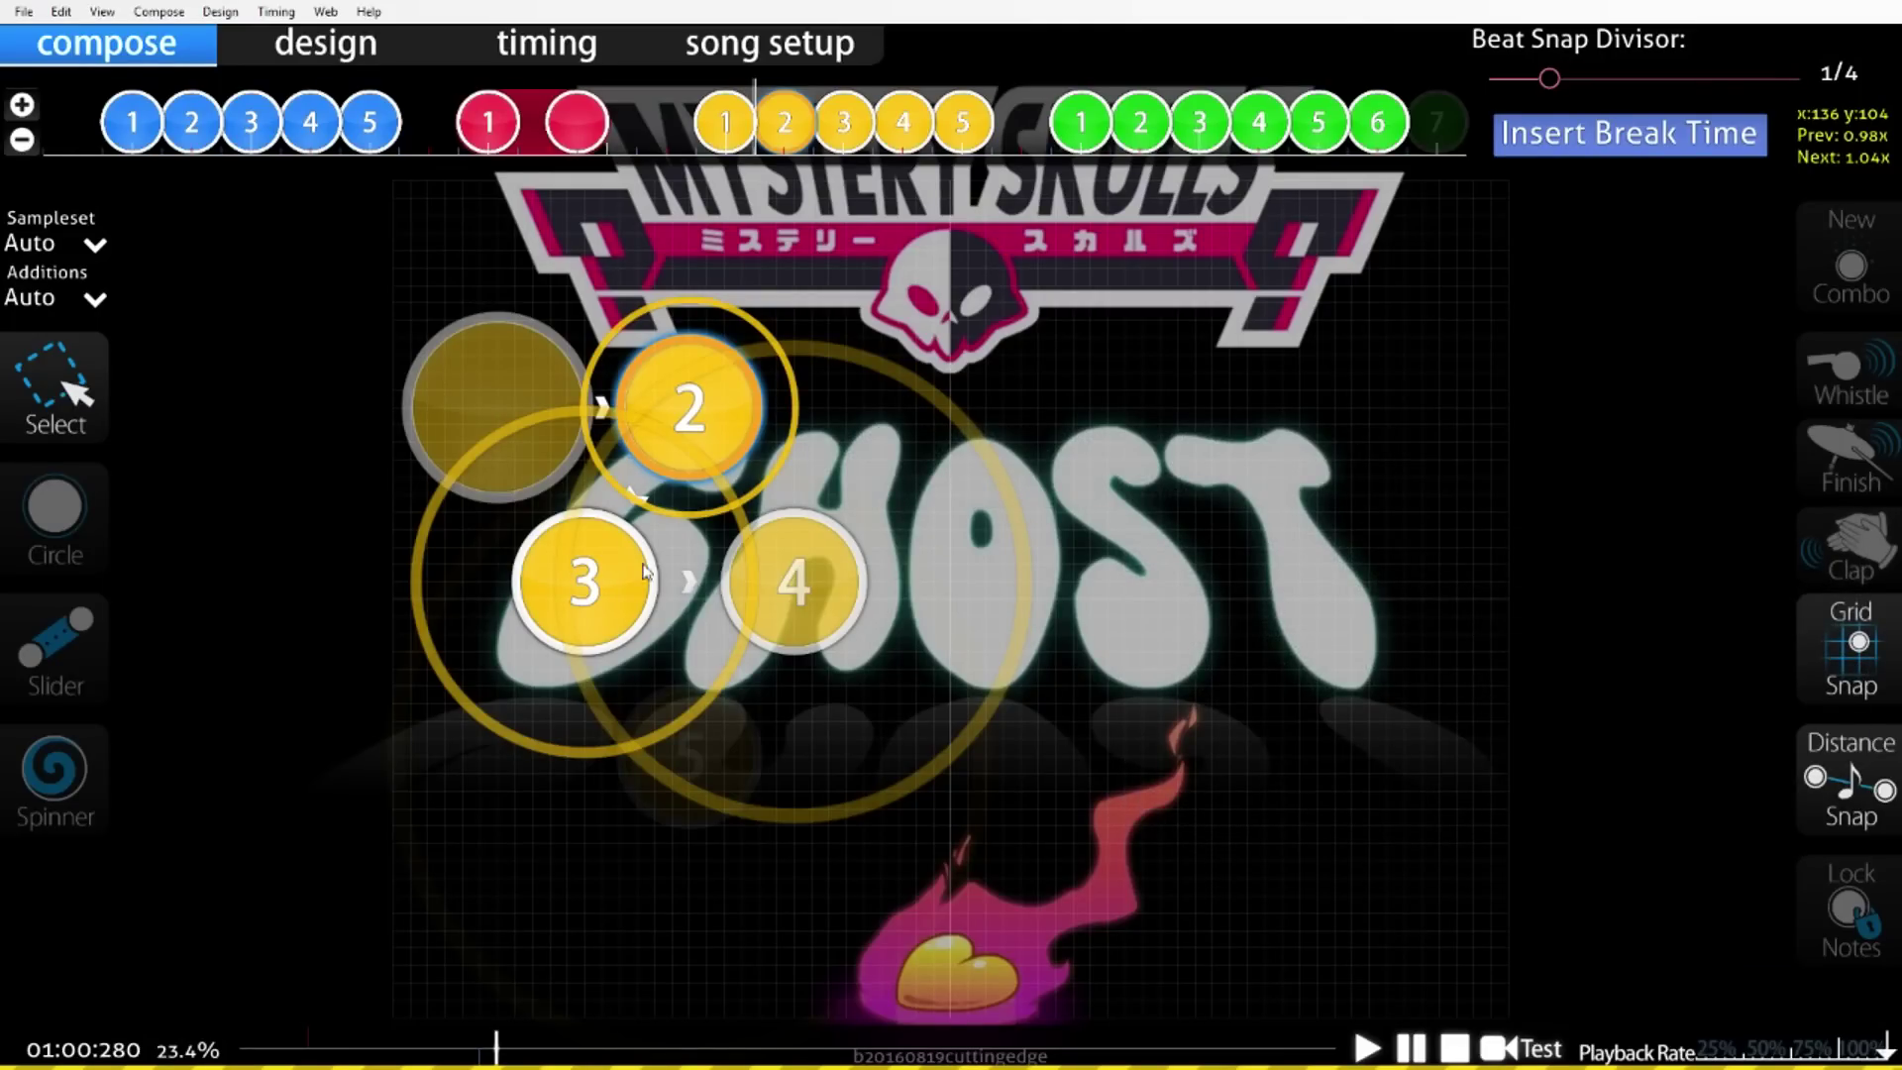
{"action": "scroll", "coordinate": [638, 466], "scroll_direction": "down", "scroll_amount": 4}
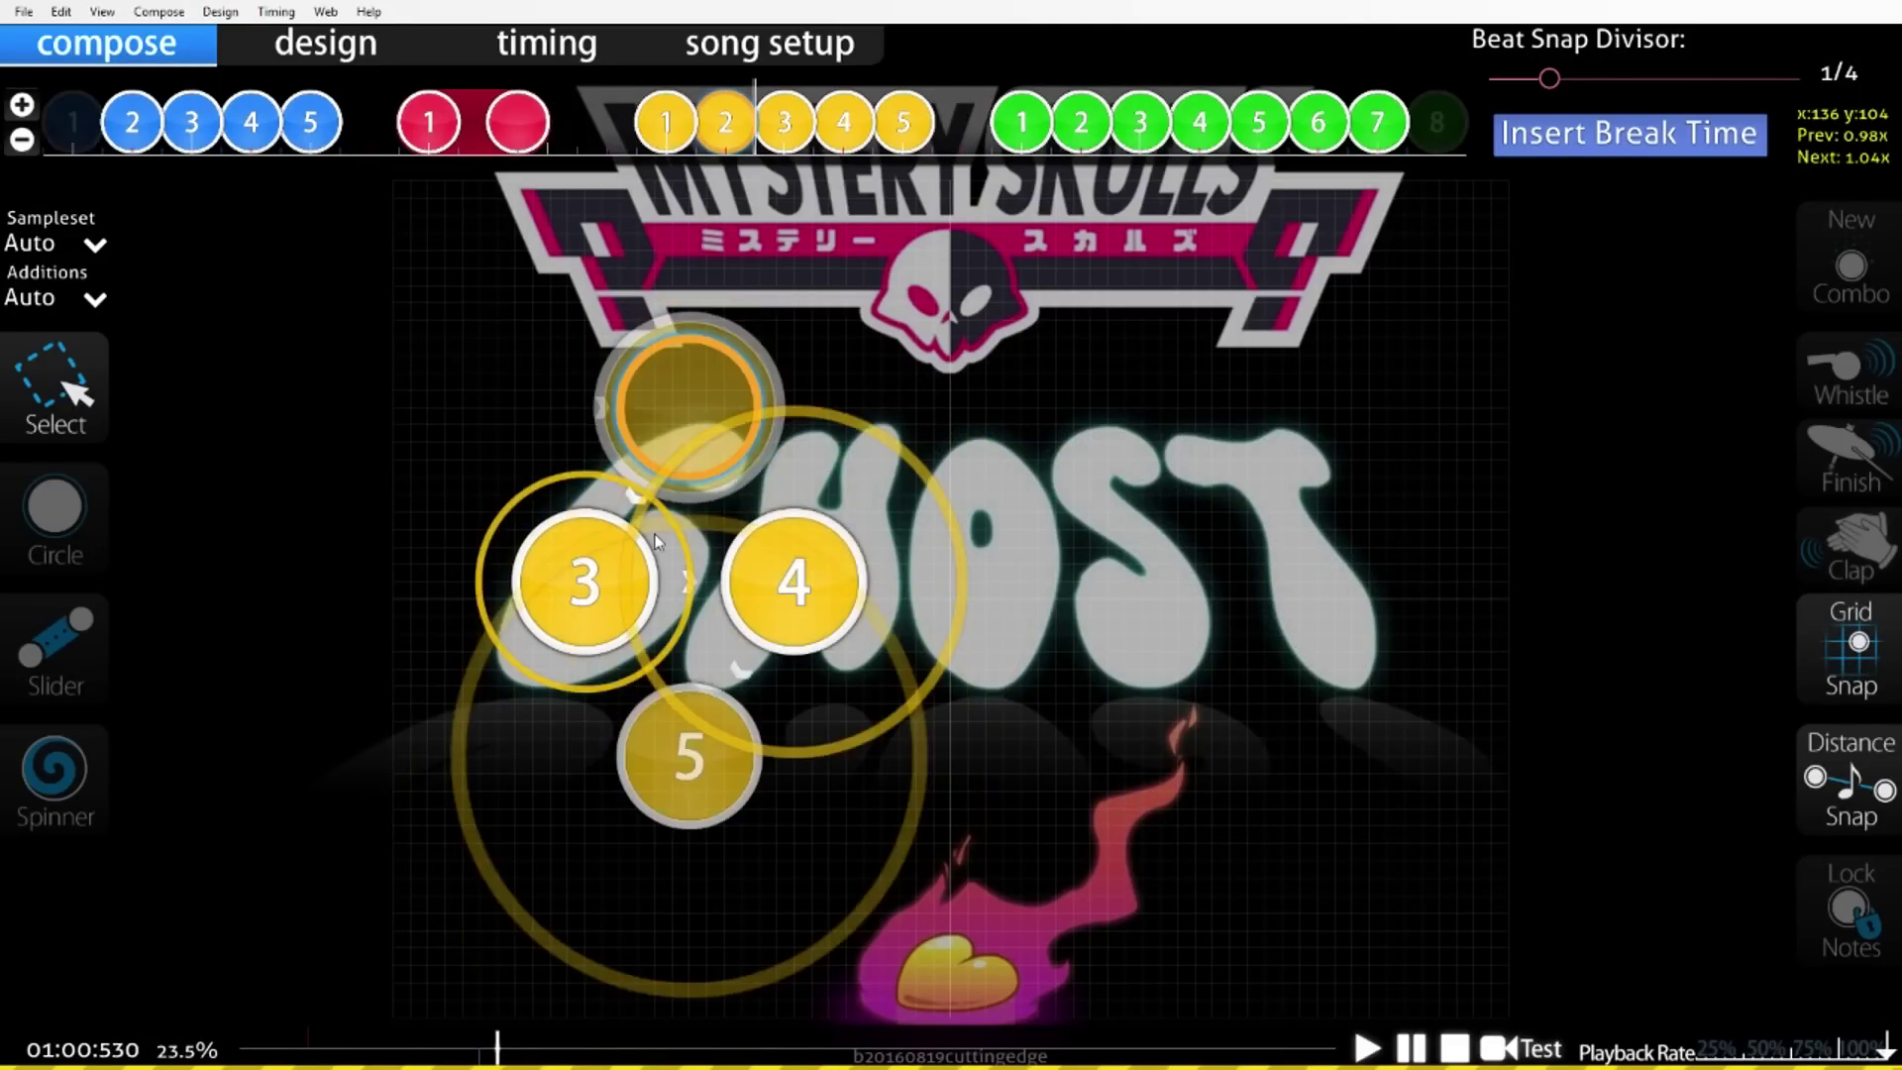
{"action": "scroll", "coordinate": [652, 537], "scroll_direction": "down", "scroll_amount": 3}
{"action": "scroll", "coordinate": [697, 672], "scroll_direction": "up", "scroll_amount": 18}
Examine the layout of the green and blue five-note combos and the red slider from 00:56:155 onward.
{"action": "scroll", "coordinate": [696, 672], "scroll_direction": "up", "scroll_amount": 20}
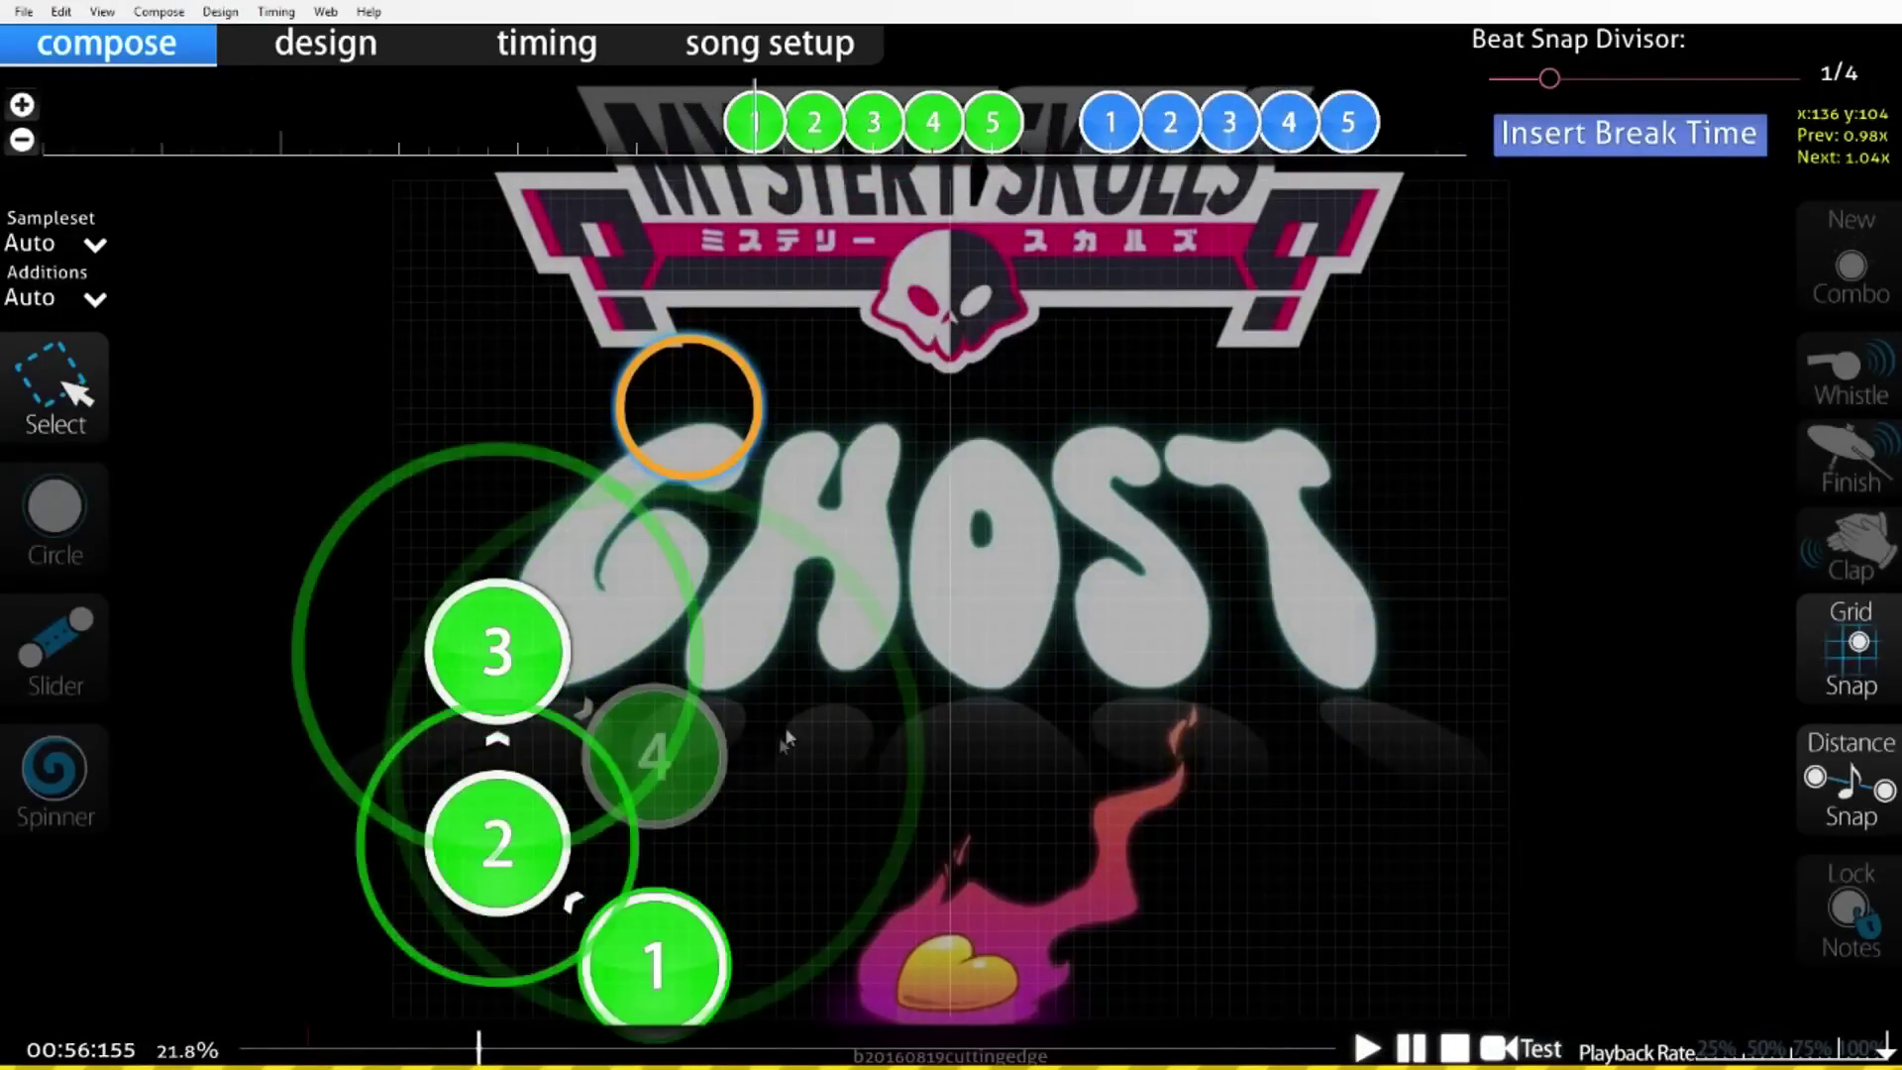
{"action": "scroll", "coordinate": [634, 803], "scroll_direction": "down", "scroll_amount": 12}
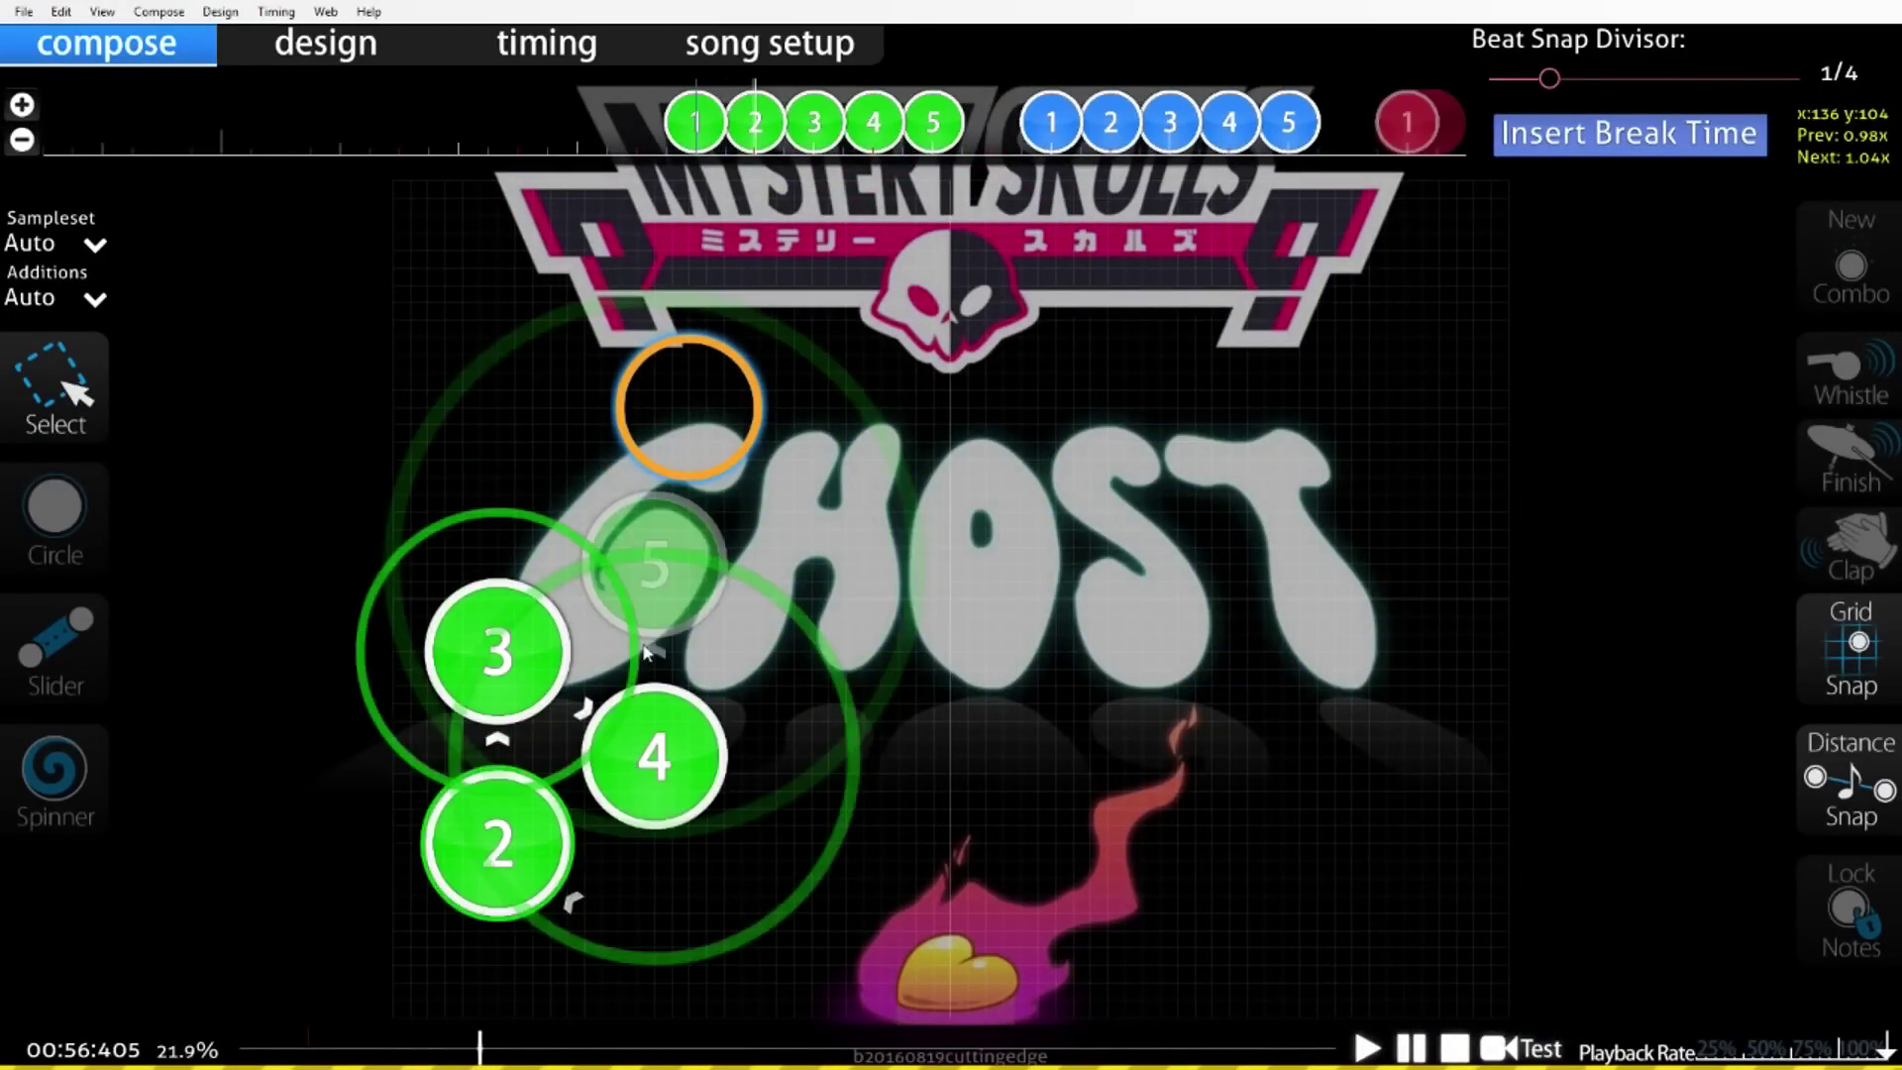
{"action": "scroll", "coordinate": [990, 674], "scroll_direction": "up", "scroll_amount": 10}
{"action": "scroll", "coordinate": [832, 726], "scroll_direction": "down", "scroll_amount": 9}
{"action": "scroll", "coordinate": [1236, 763], "scroll_direction": "down", "scroll_amount": 6}
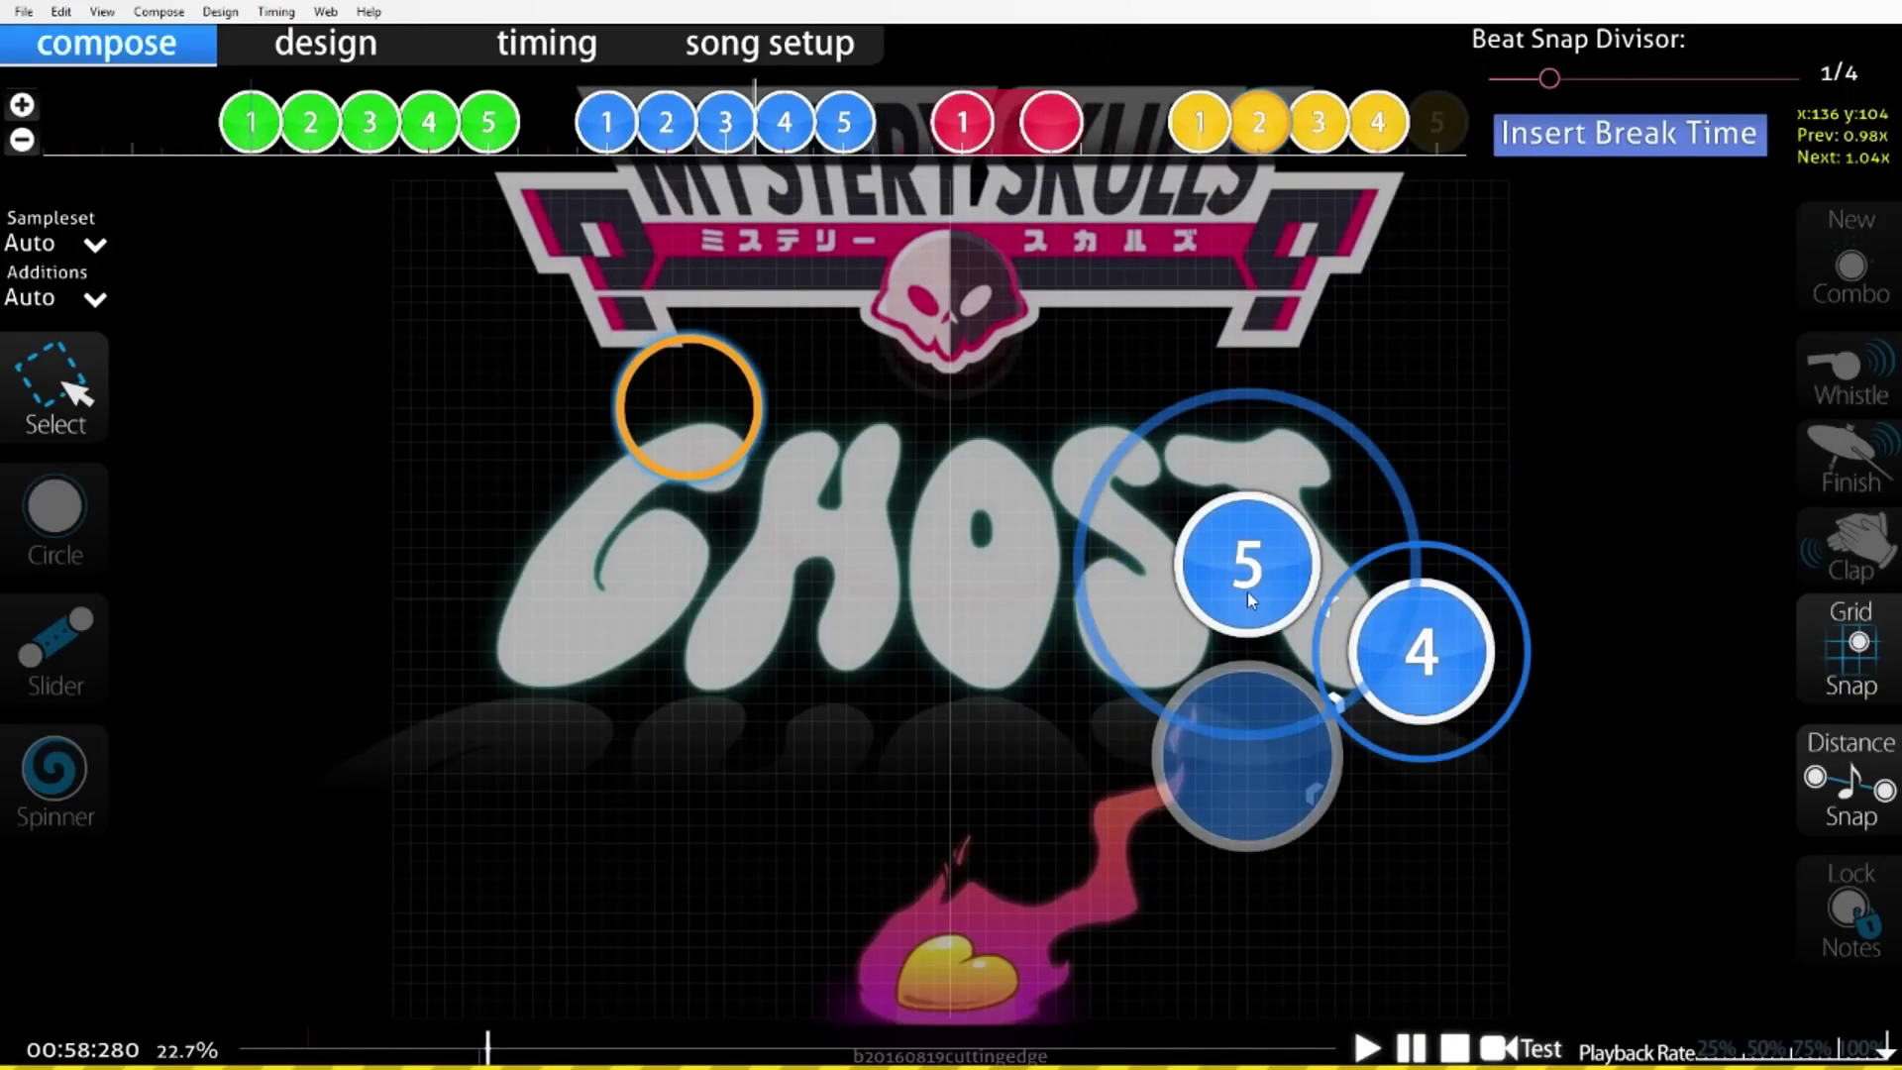
{"action": "scroll", "coordinate": [1246, 591], "scroll_direction": "down", "scroll_amount": 3}
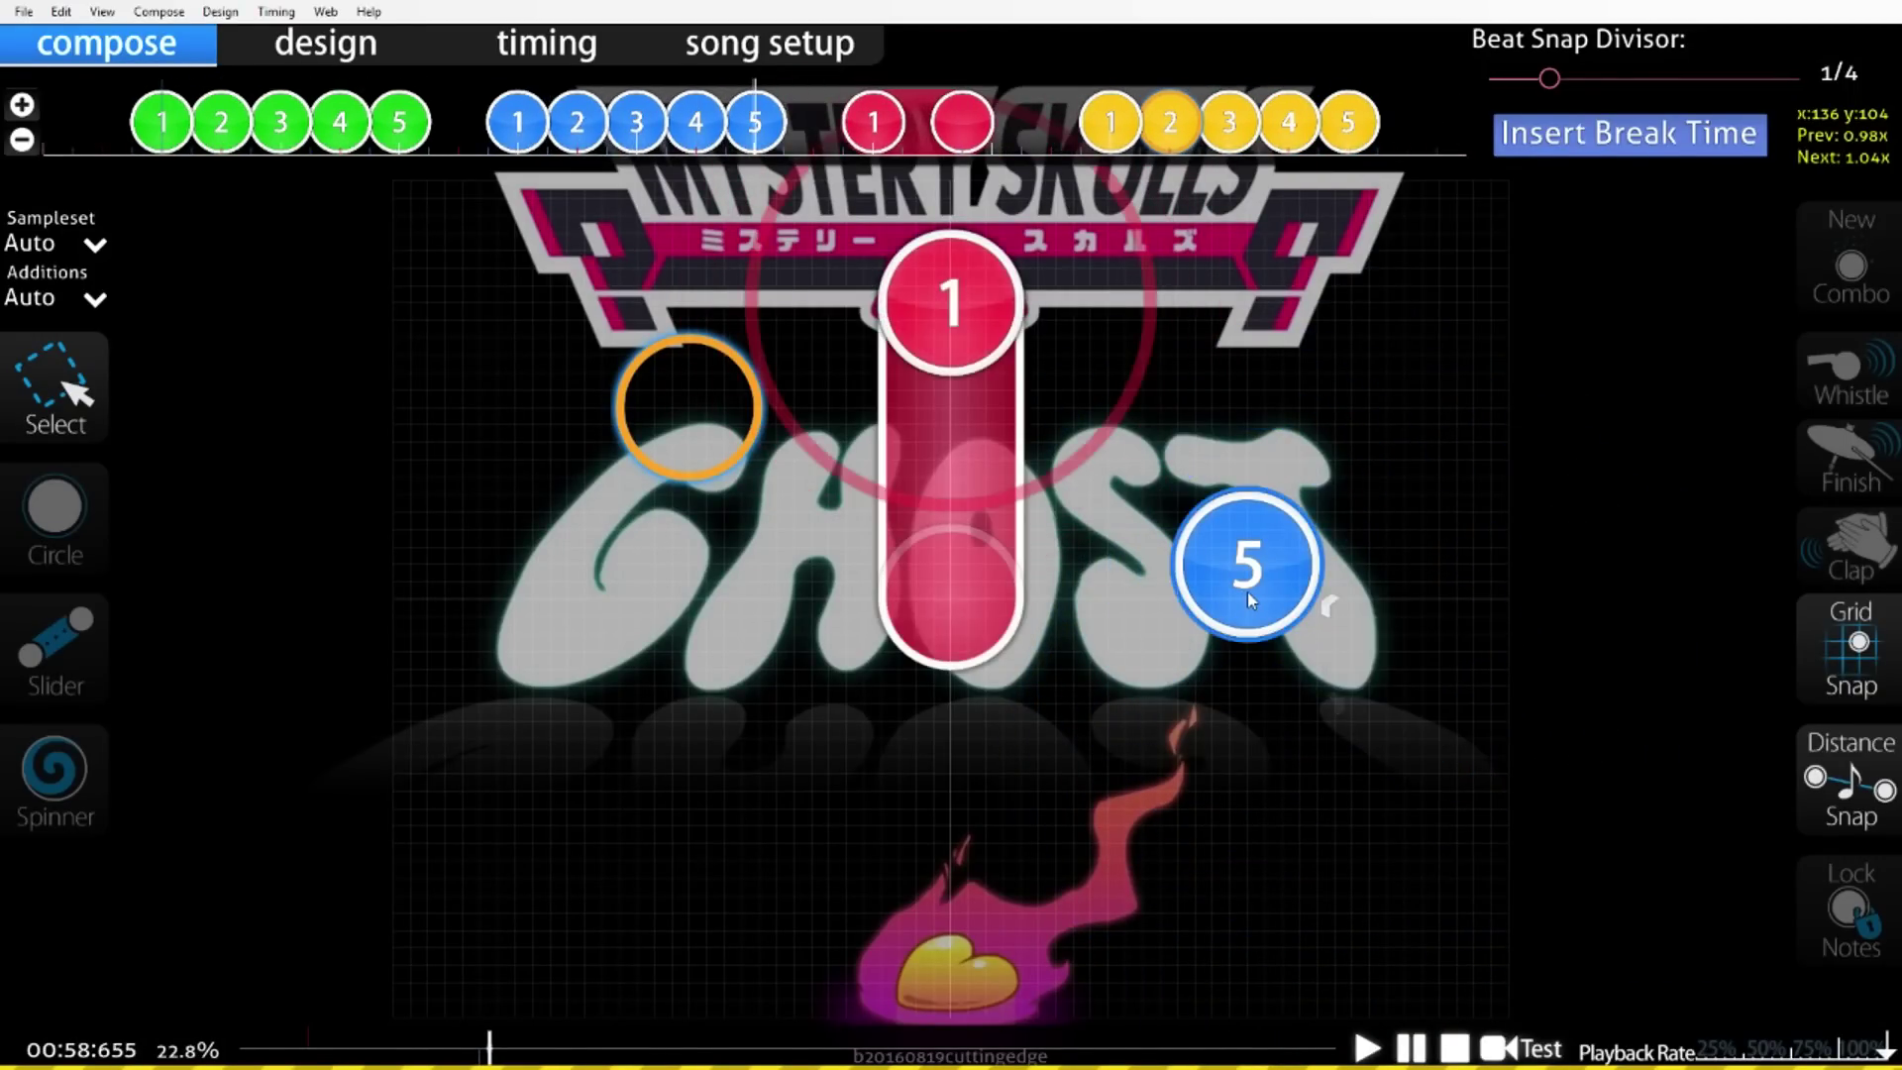
{"action": "scroll", "coordinate": [1189, 542], "scroll_direction": "down", "scroll_amount": 15}
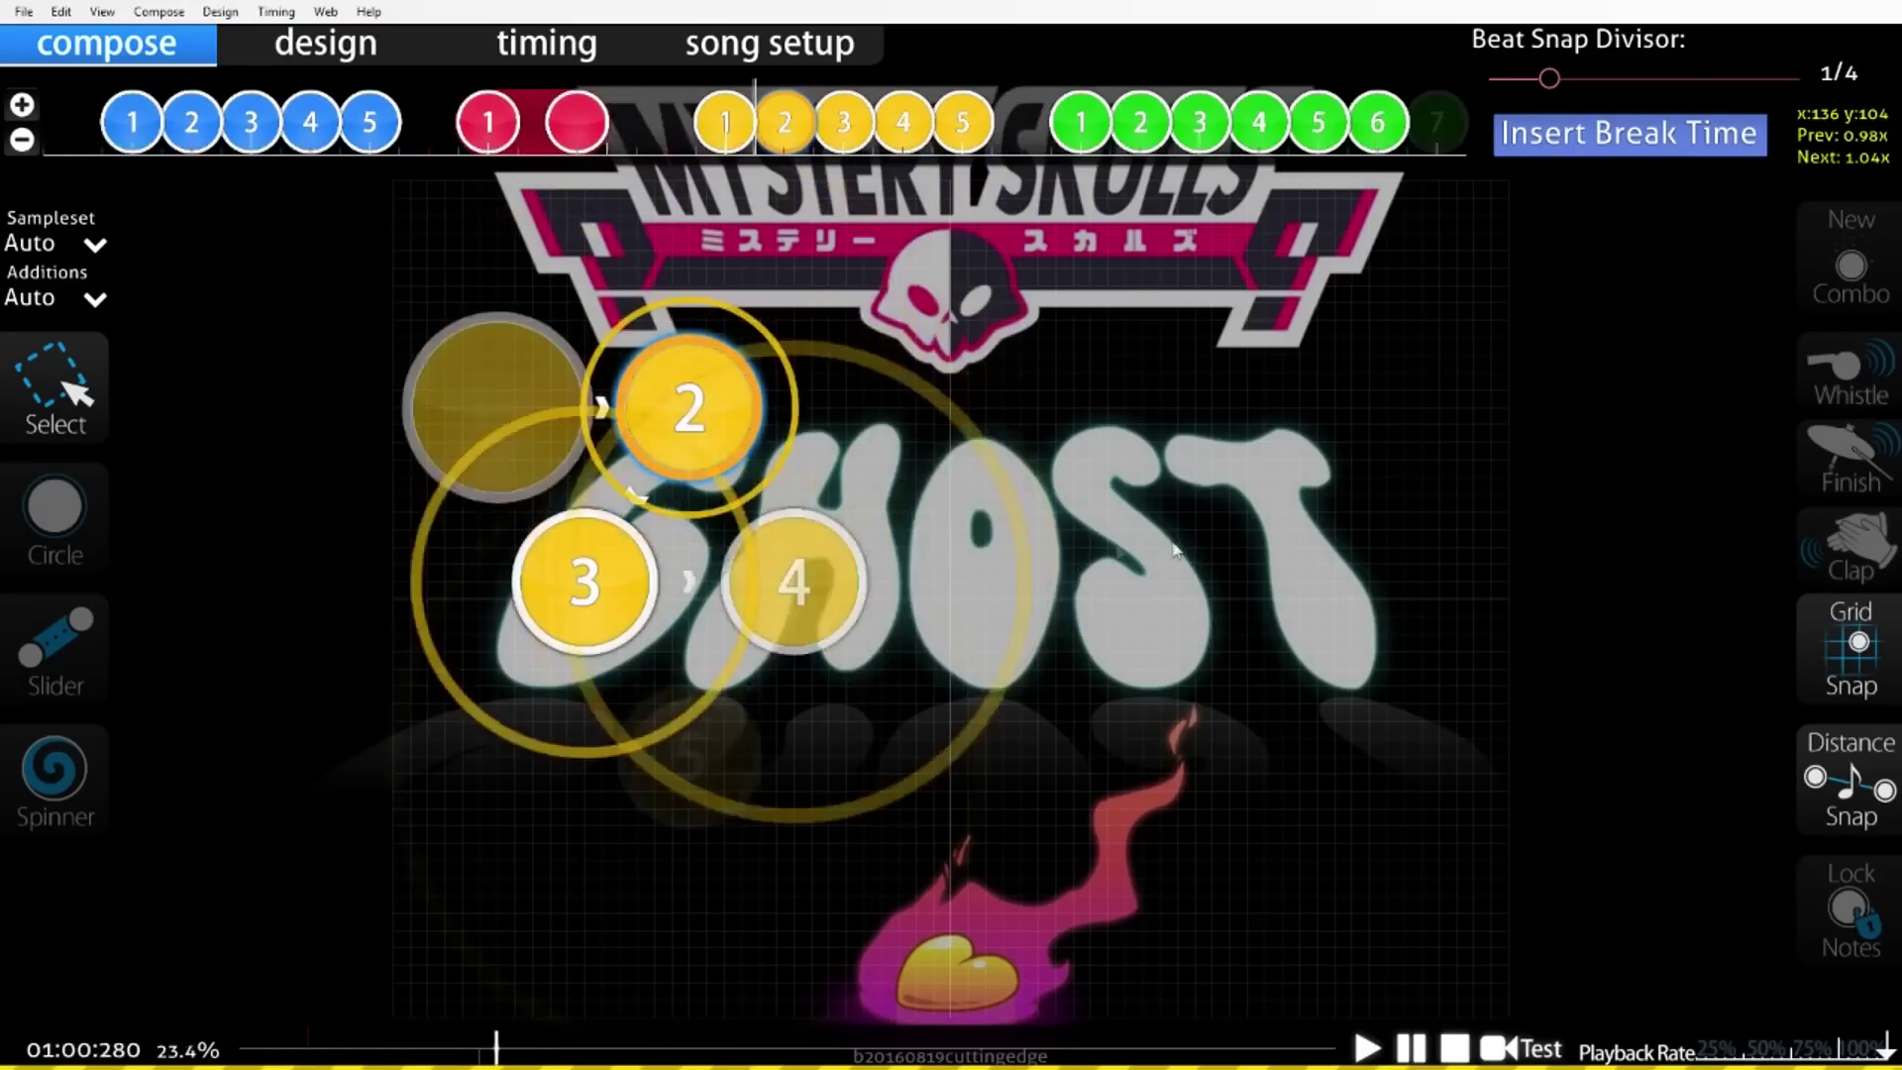
Examine how the eleven-note green combo flows from its second note at 01:01:905 to its last at 01:04:155.
{"action": "scroll", "coordinate": [581, 513], "scroll_direction": "up", "scroll_amount": 2}
{"action": "scroll", "coordinate": [545, 449], "scroll_direction": "down", "scroll_amount": 13}
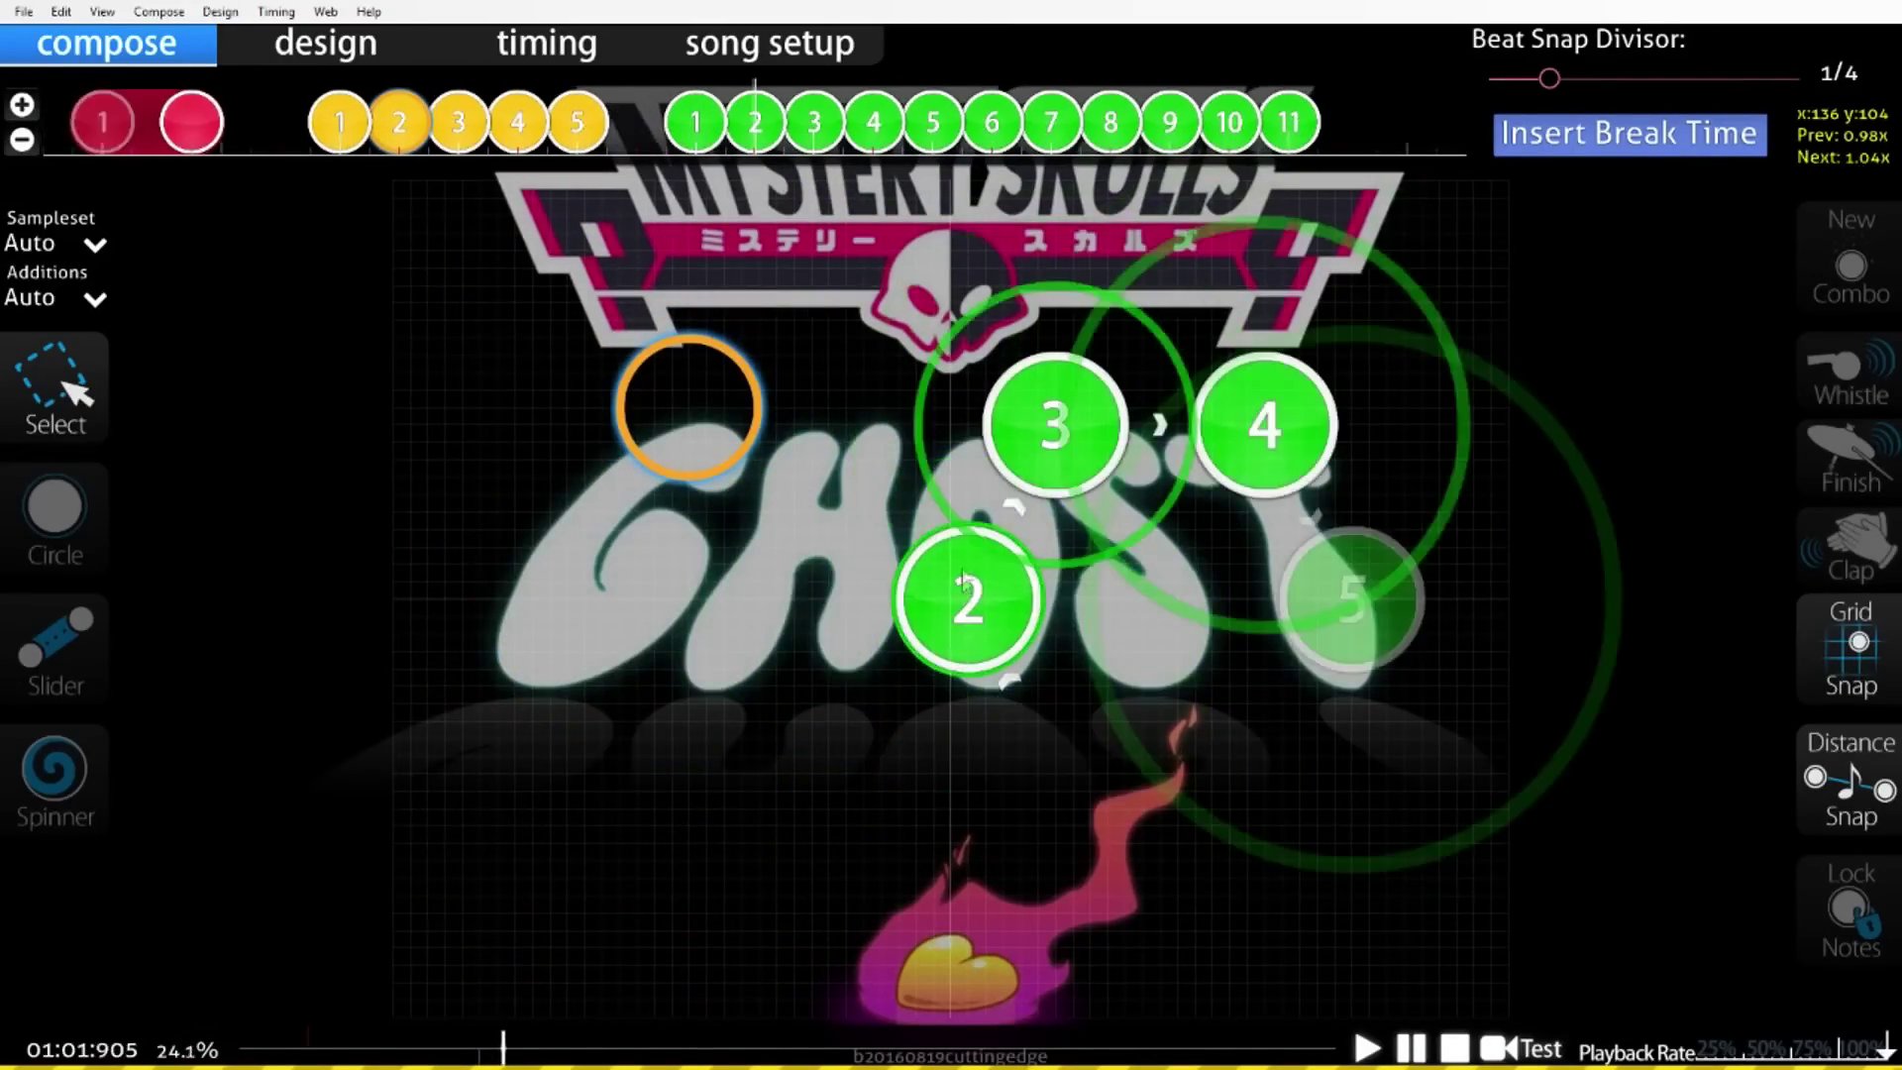
{"action": "scroll", "coordinate": [966, 592], "scroll_direction": "down", "scroll_amount": 10}
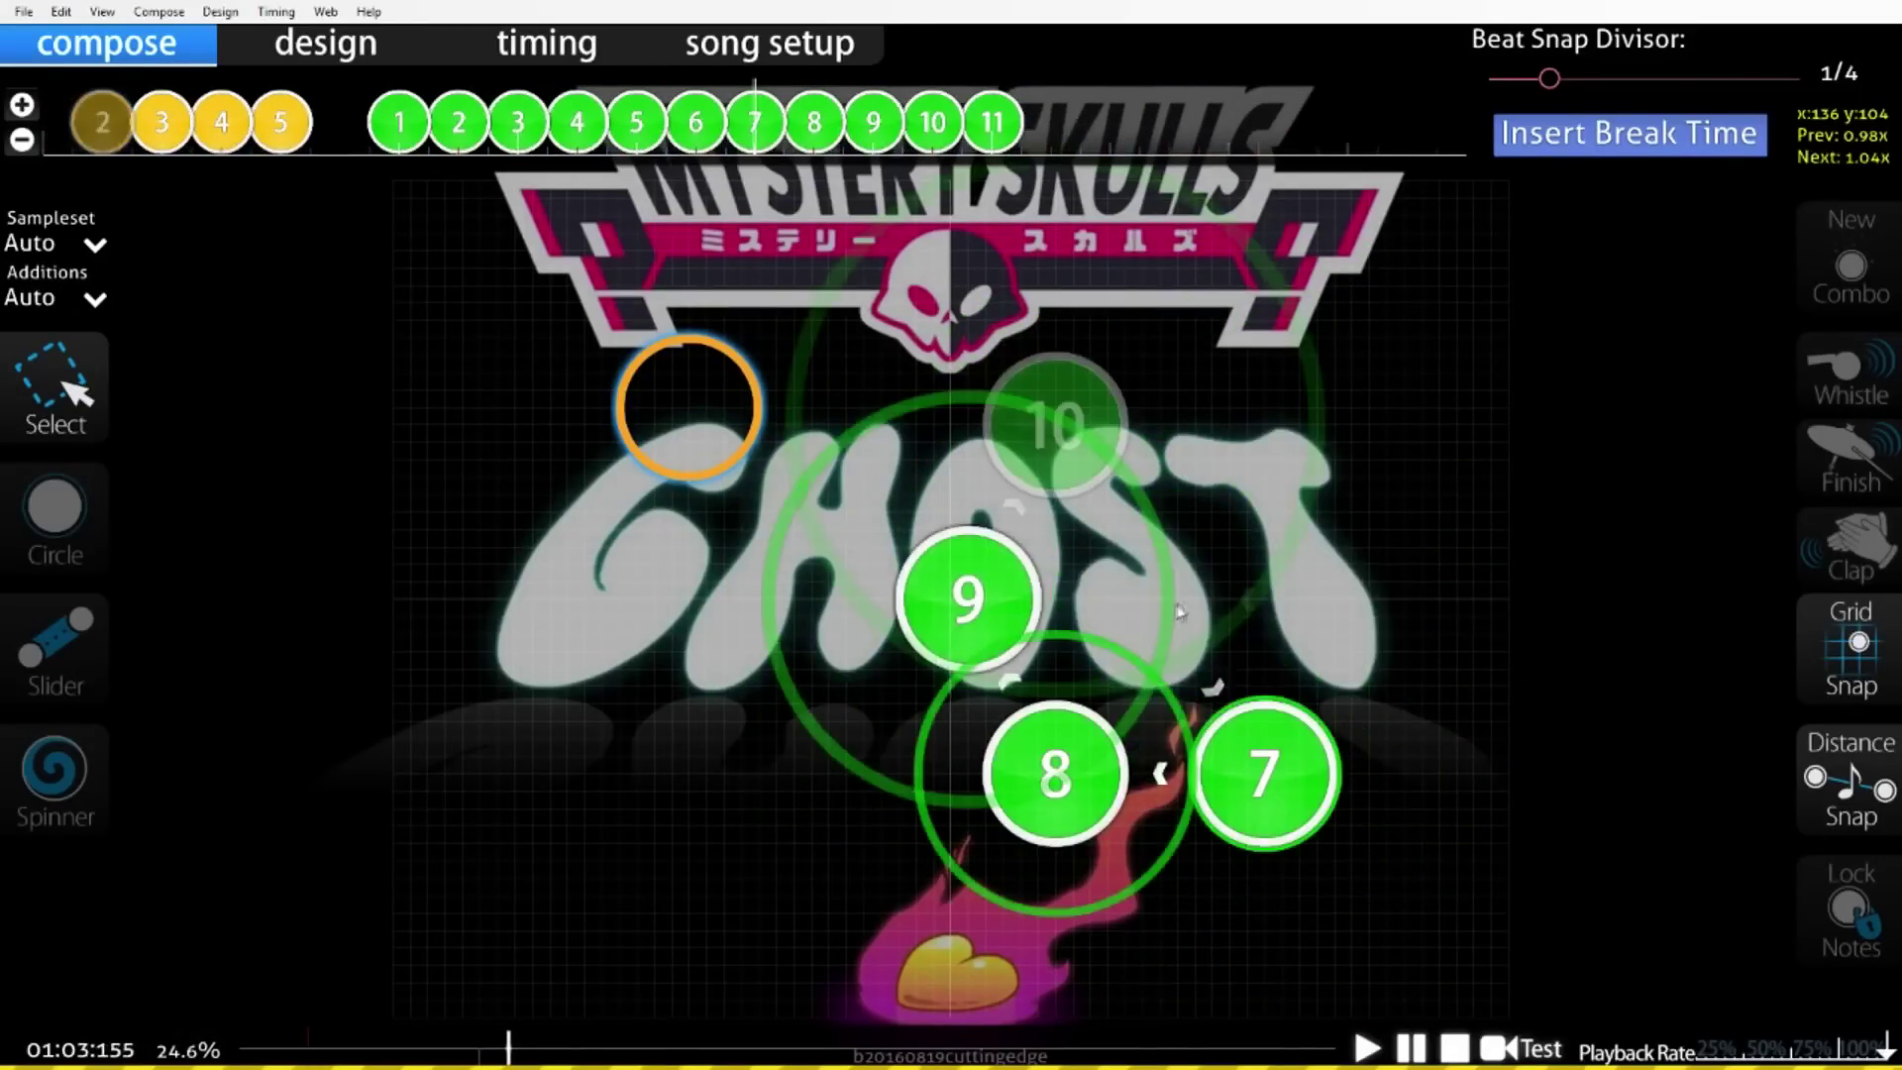
{"action": "scroll", "coordinate": [1180, 611], "scroll_direction": "down", "scroll_amount": 8}
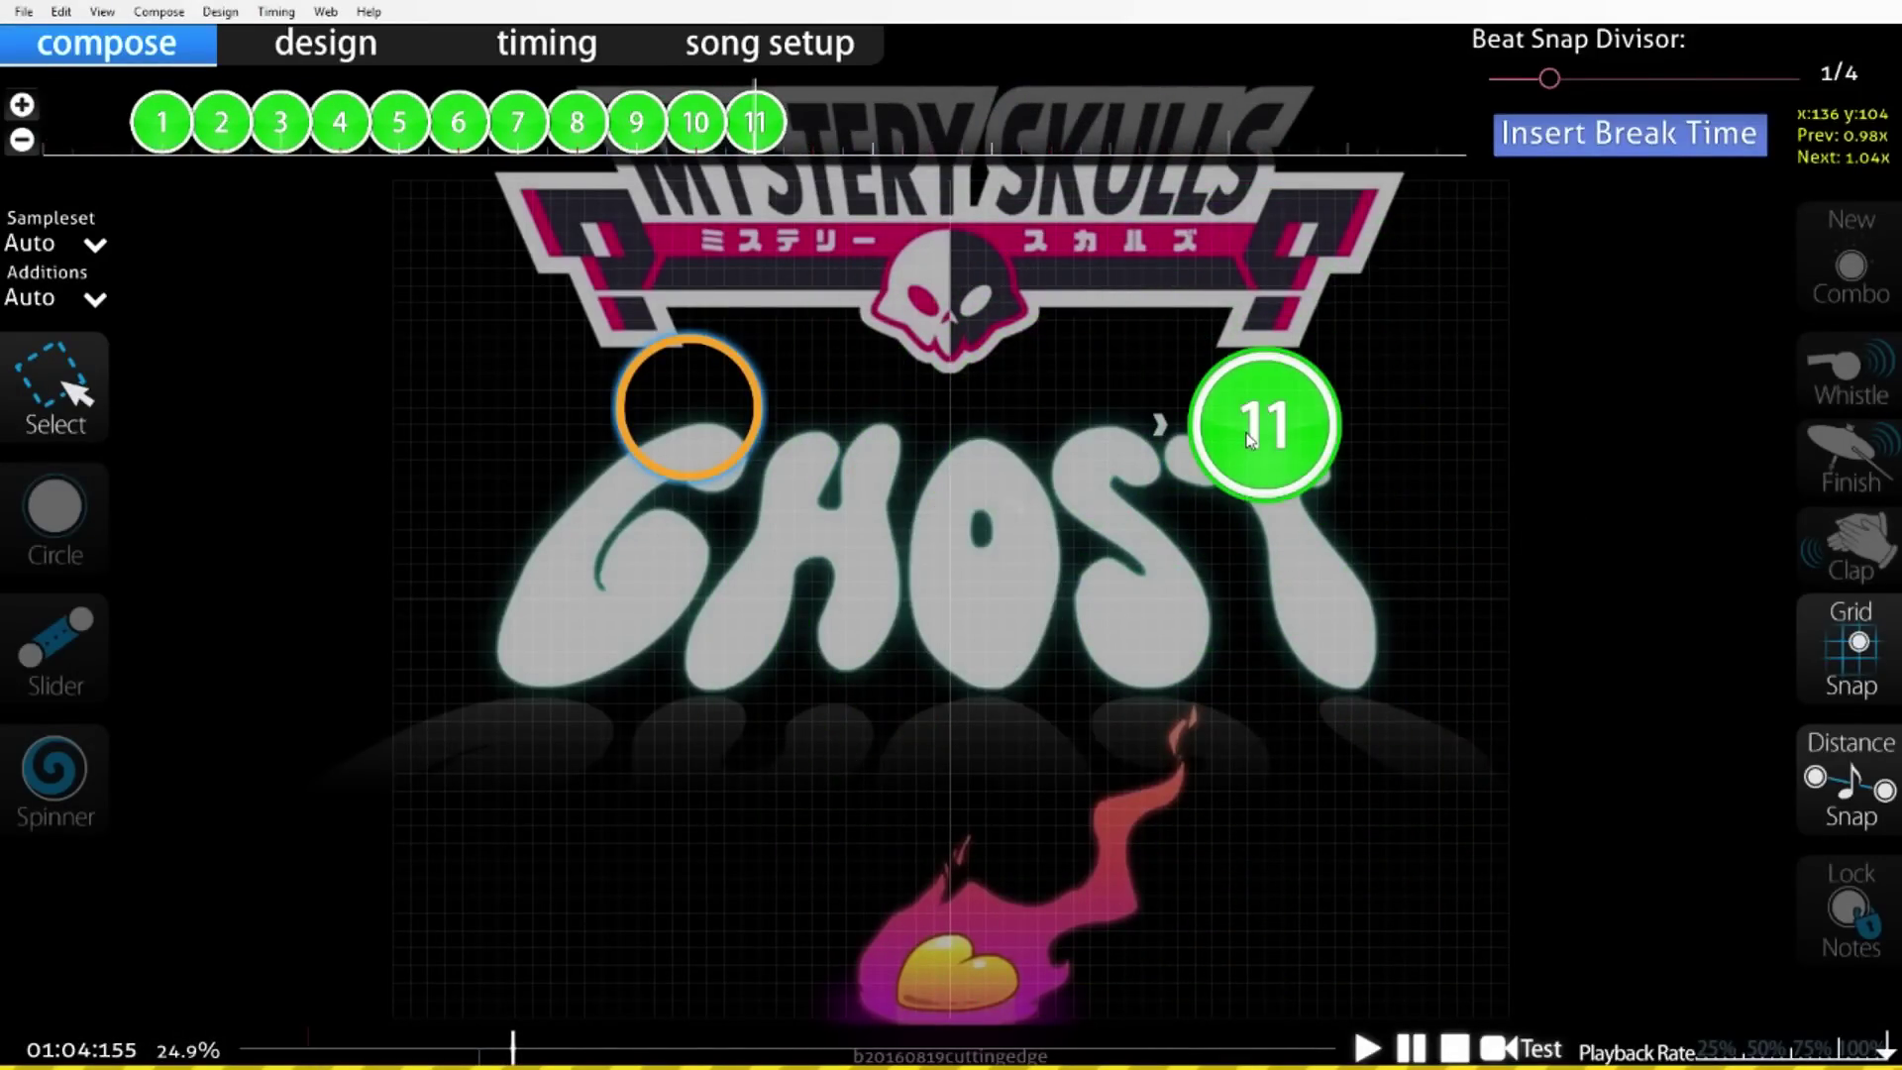
{"action": "scroll", "coordinate": [1250, 438], "scroll_direction": "up", "scroll_amount": 18}
{"action": "scroll", "coordinate": [1219, 587], "scroll_direction": "down", "scroll_amount": 5}
{"action": "scroll", "coordinate": [1234, 610], "scroll_direction": "down", "scroll_amount": 11}
{"action": "scroll", "coordinate": [1190, 573], "scroll_direction": "up", "scroll_amount": 1}
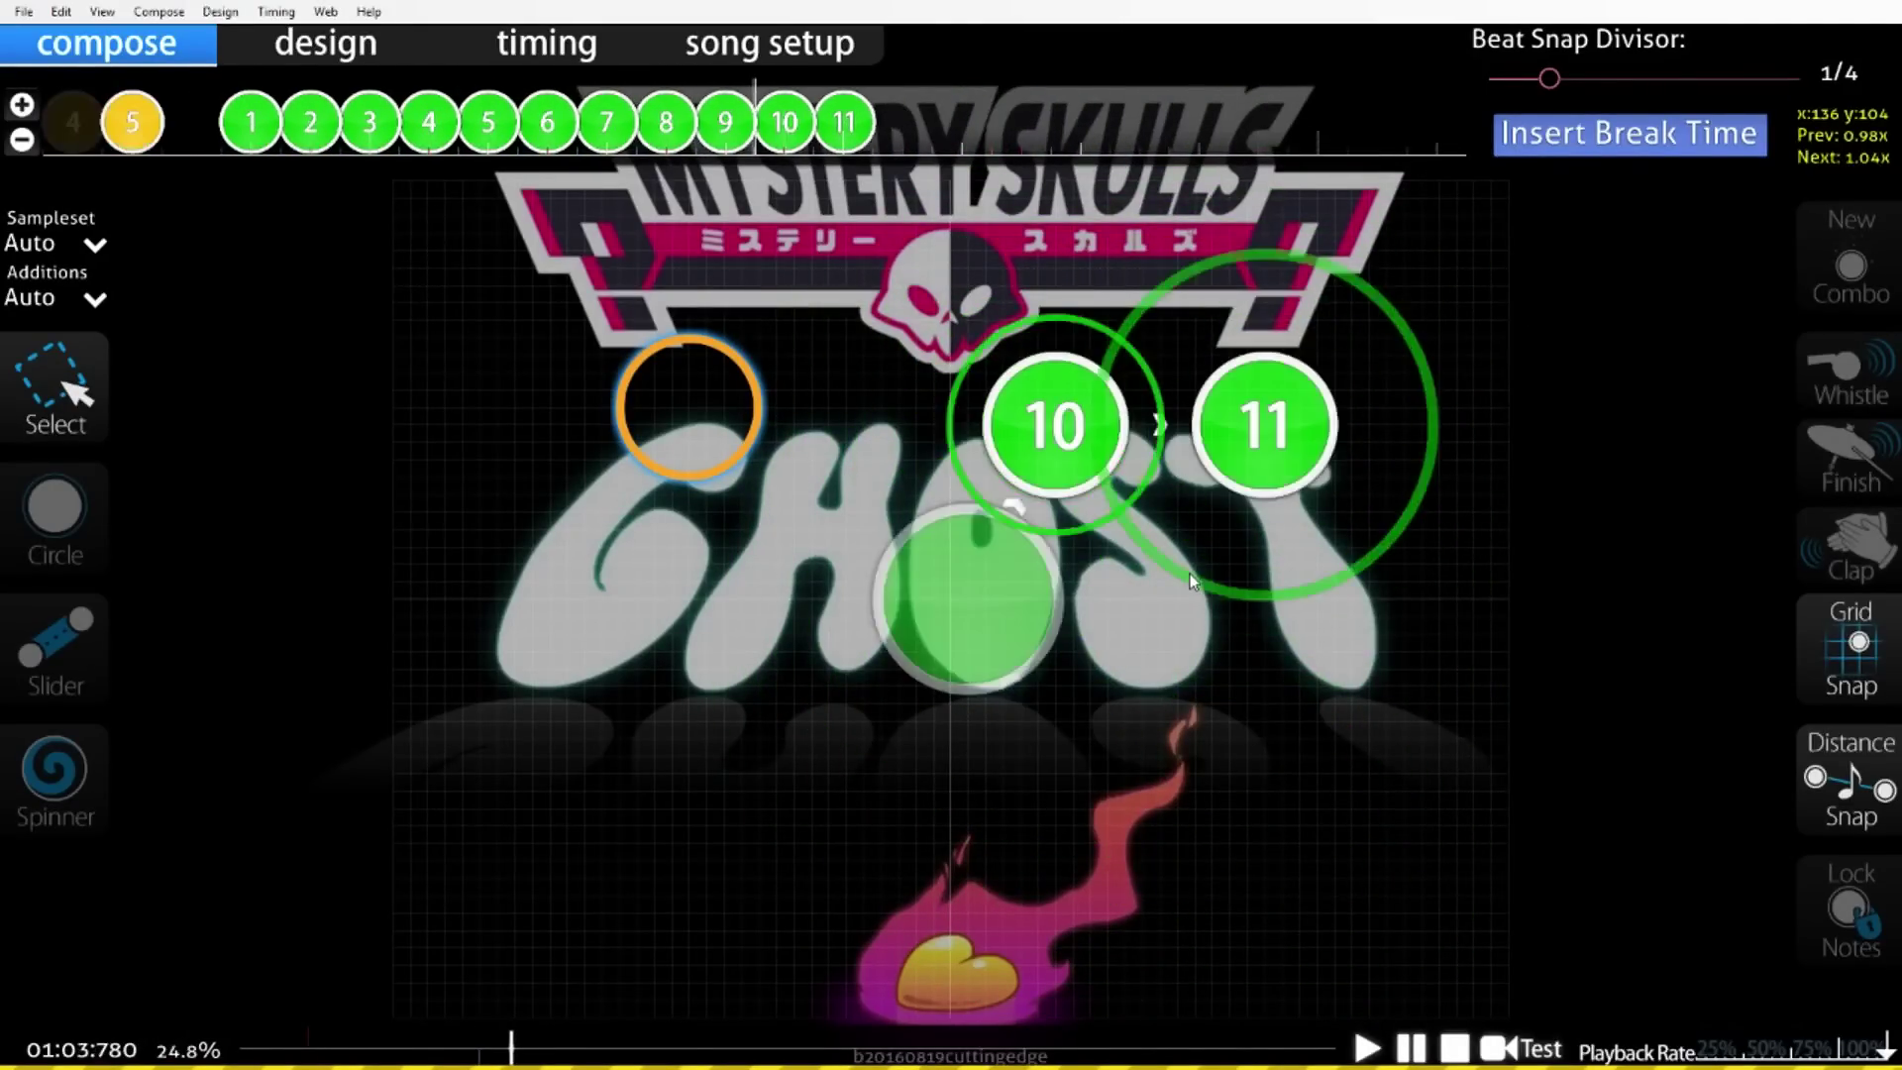
{"action": "scroll", "coordinate": [1187, 608], "scroll_direction": "up", "scroll_amount": 15}
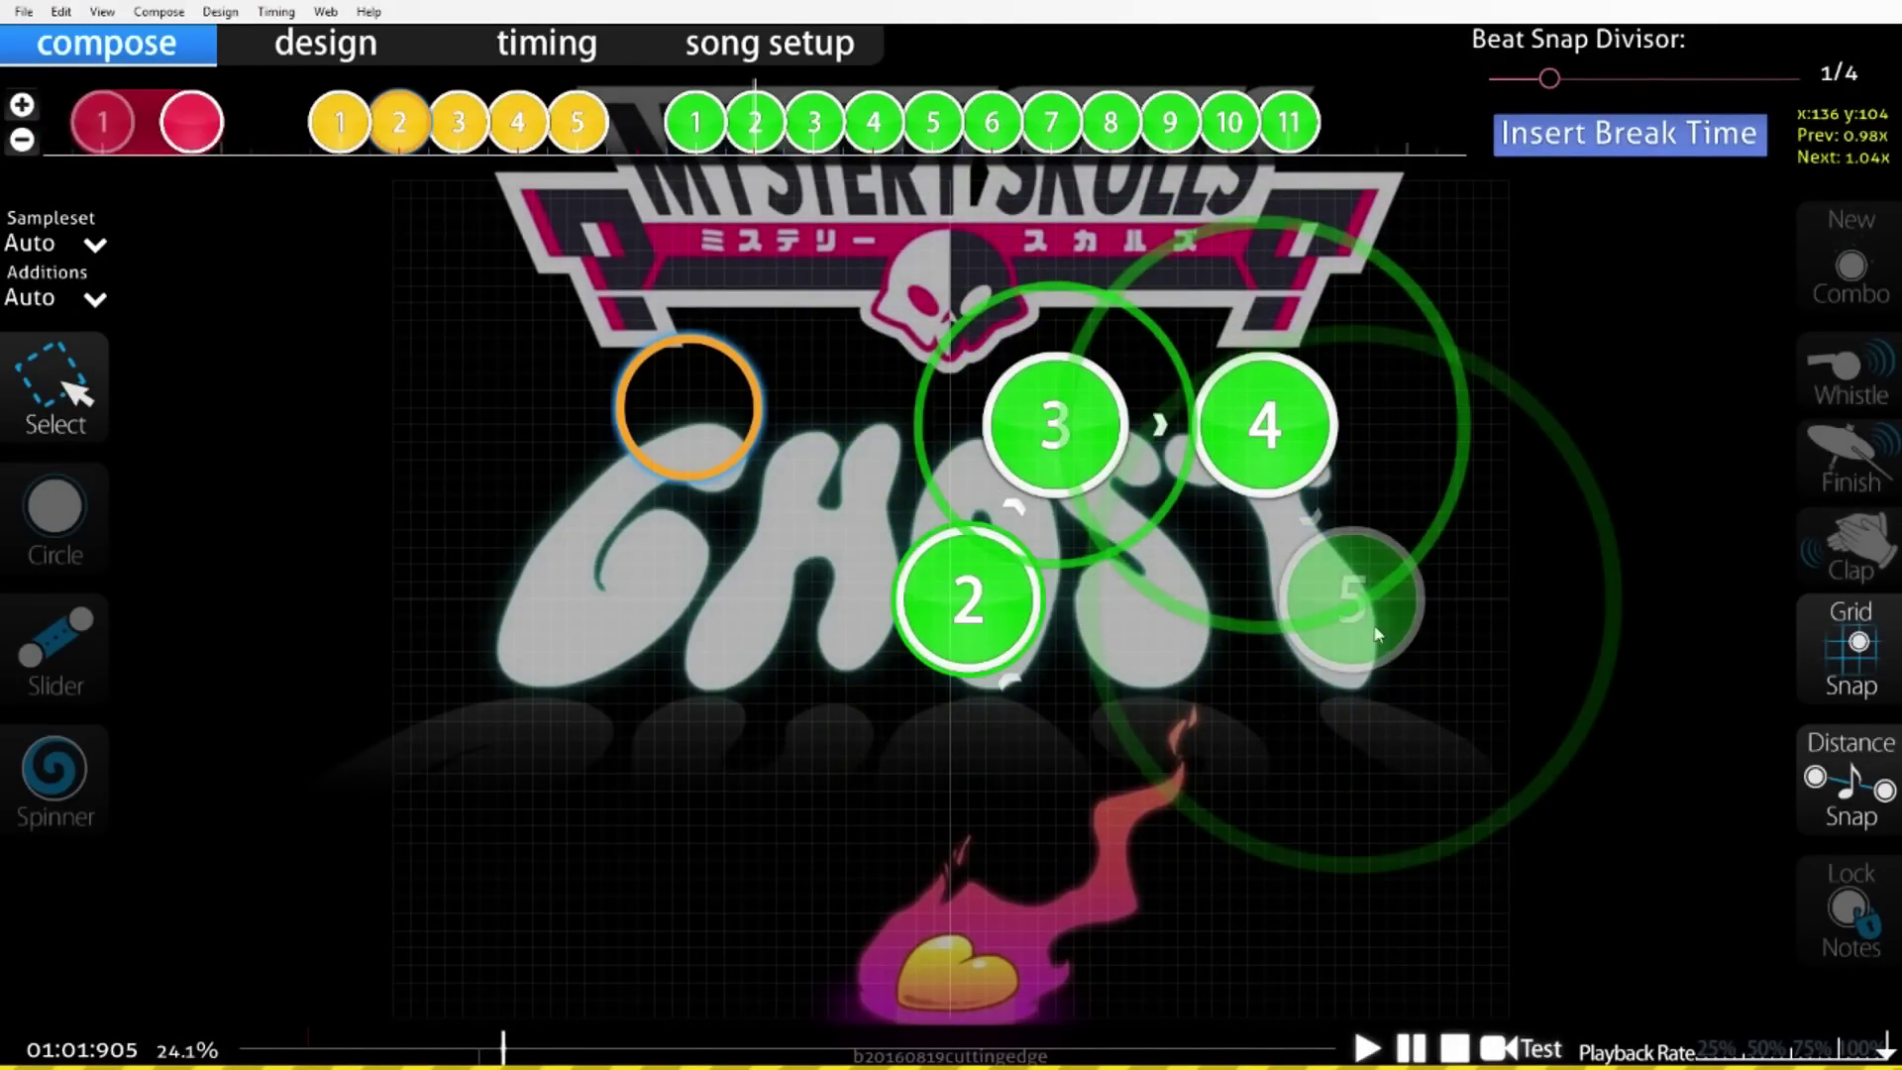
{"action": "scroll", "coordinate": [1287, 650], "scroll_direction": "down", "scroll_amount": 16}
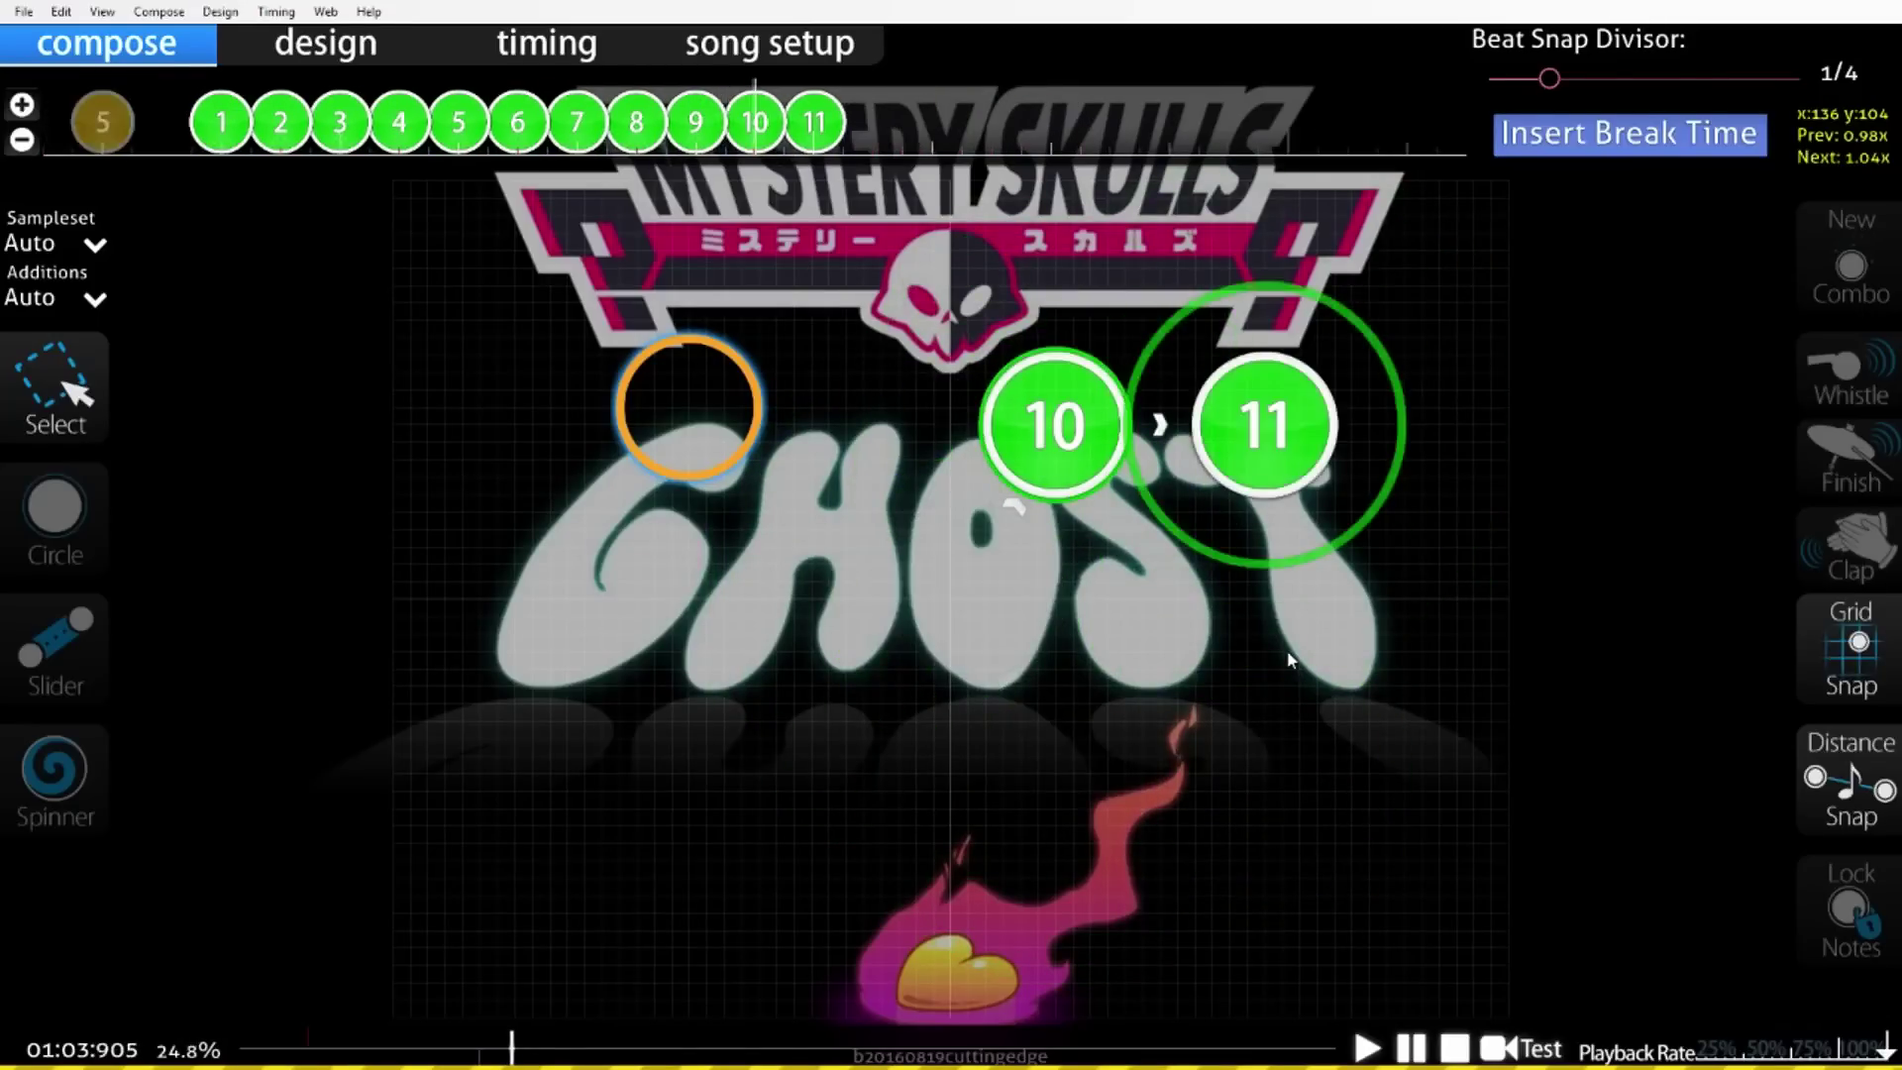
Place hit circles to the song's rhythm at x:160 y:176 during playback from 01:09:765, then halt playback.
{"action": "scroll", "coordinate": [1287, 650], "scroll_direction": "down", "scroll_amount": 2}
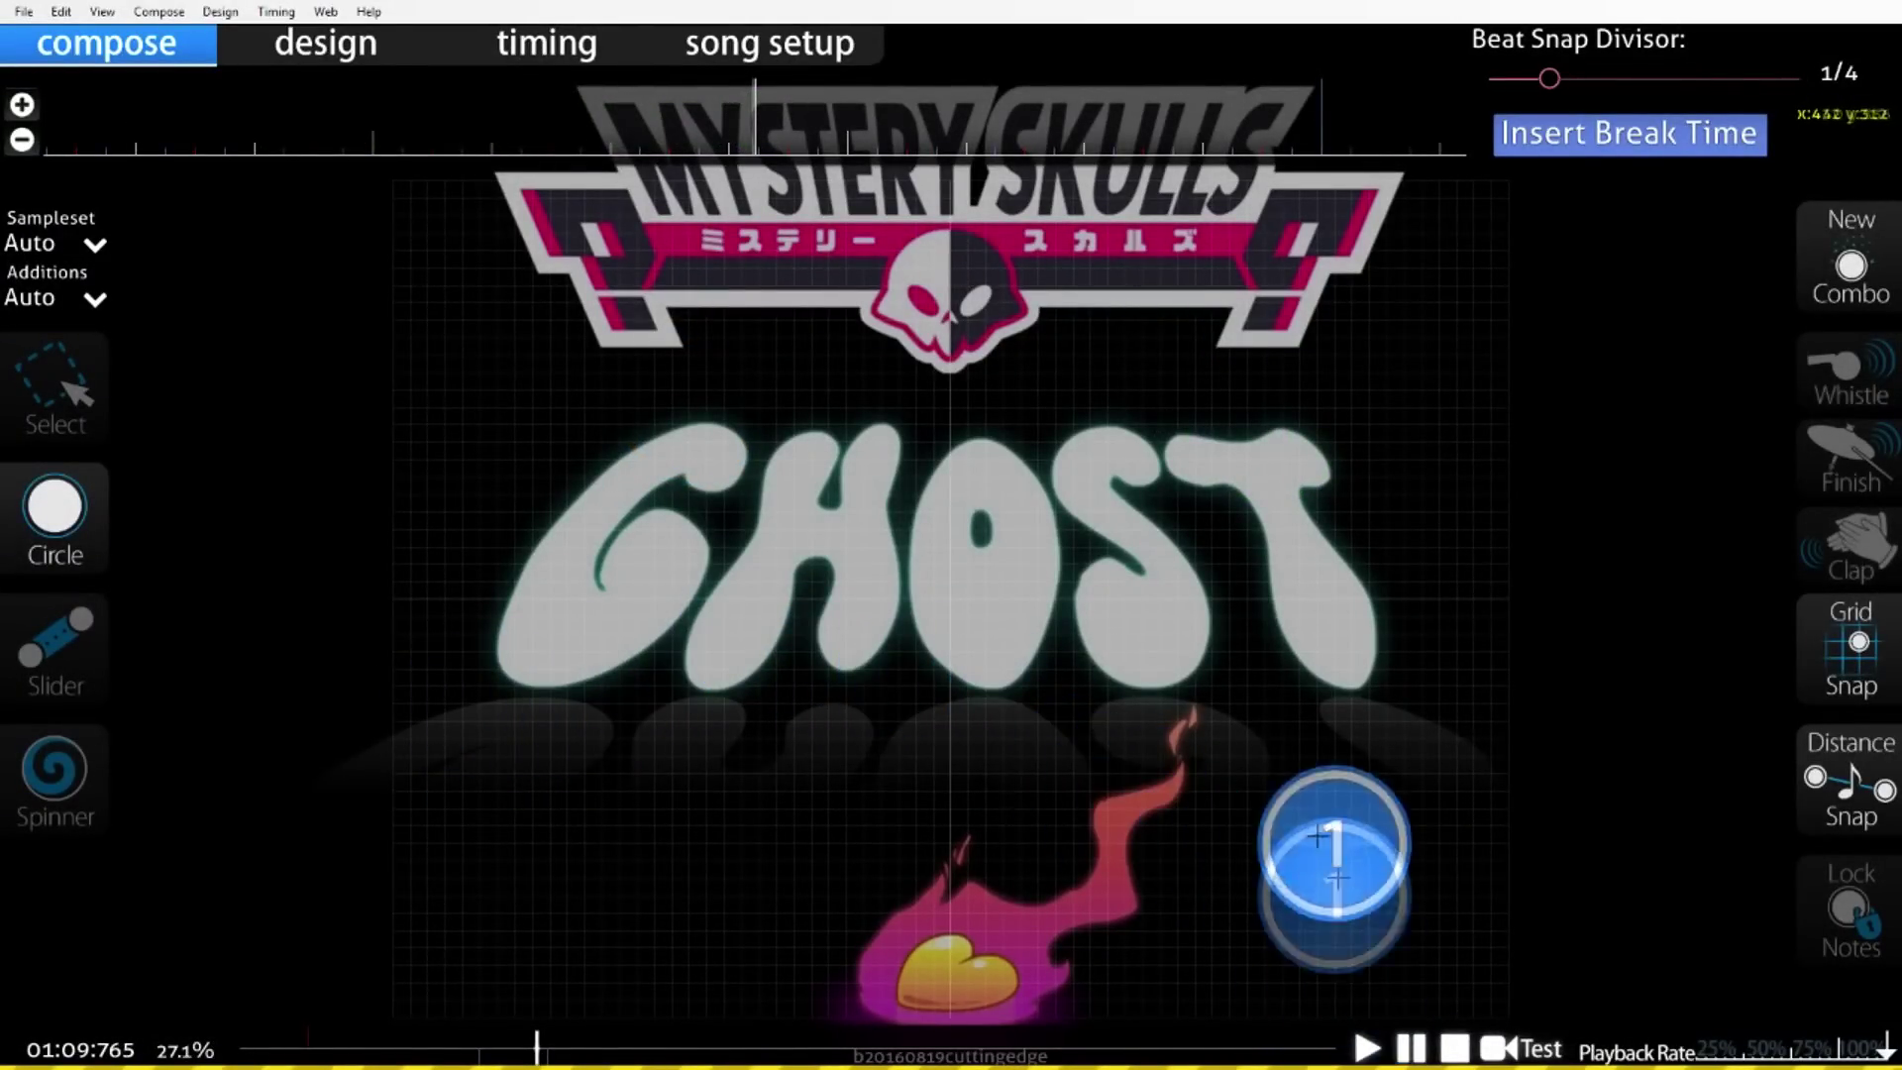
{"action": "left_click", "coordinate": [1369, 1048]}
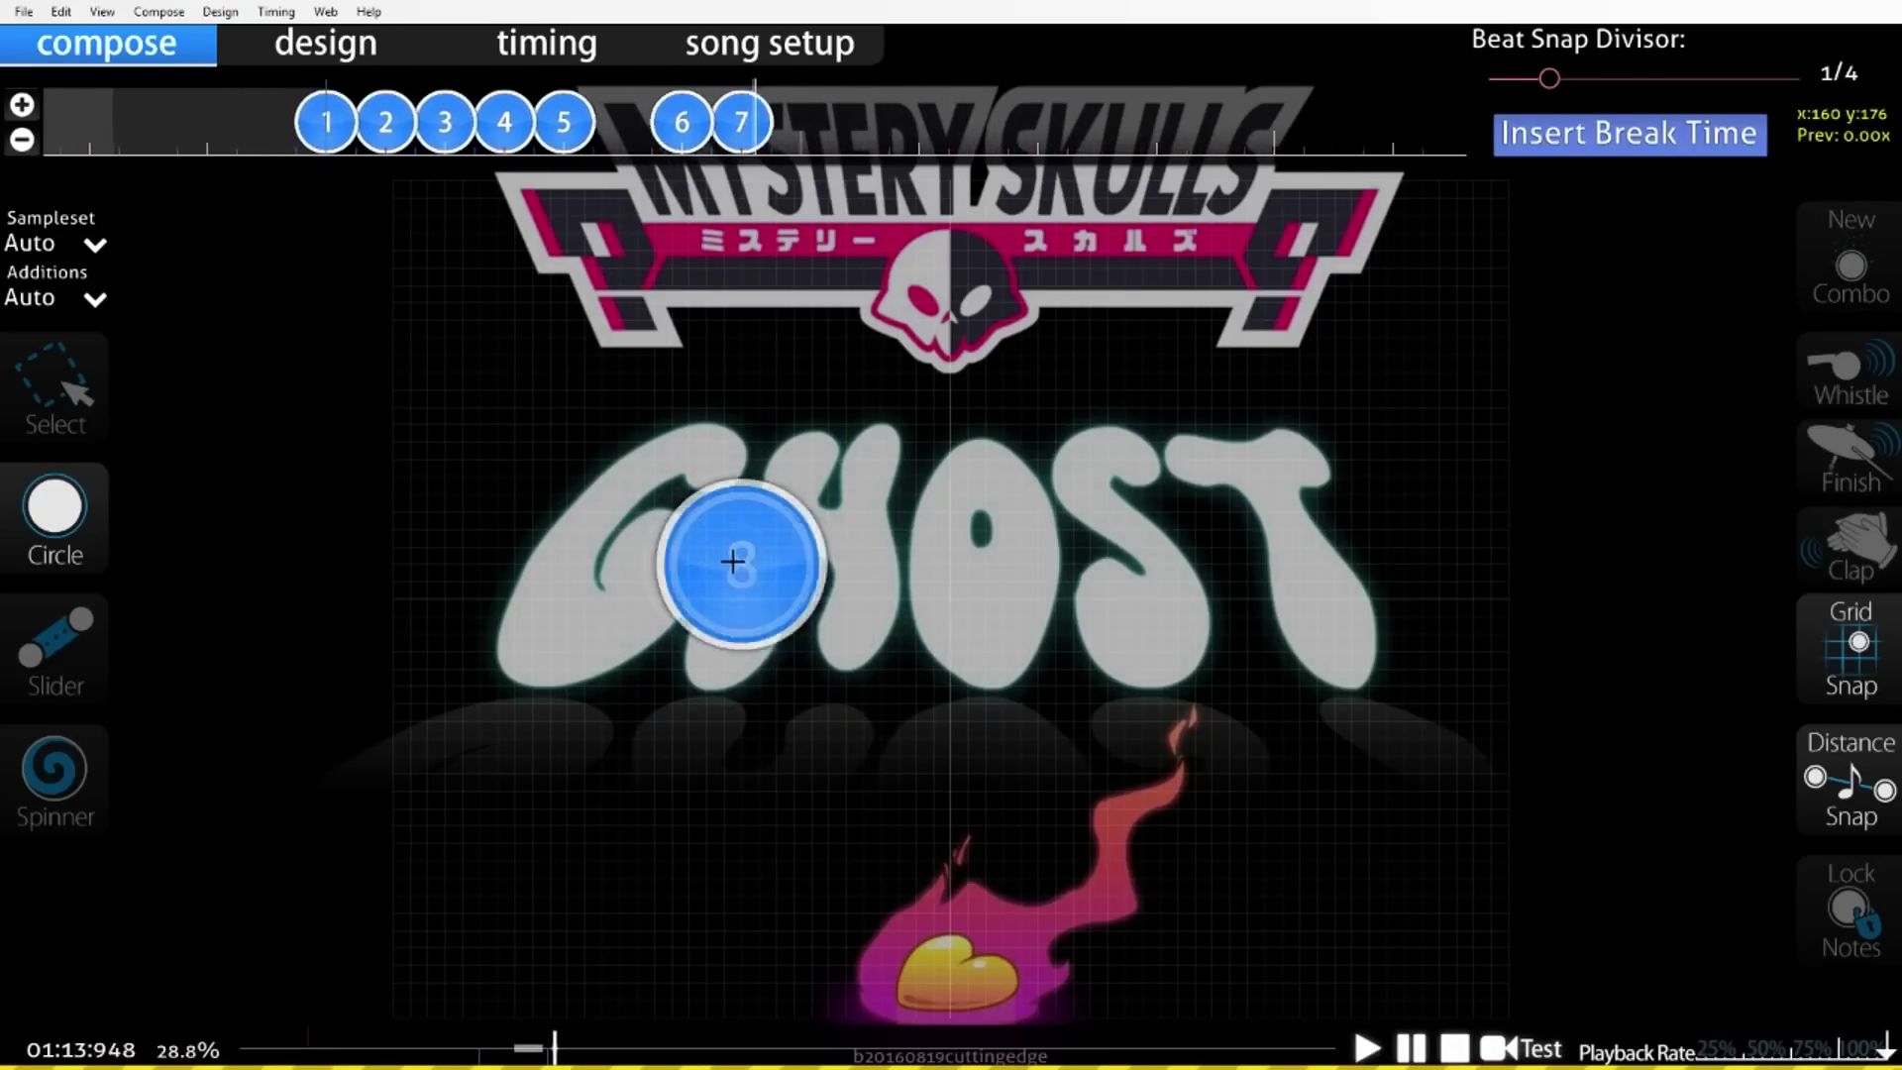
{"action": "left_click", "coordinate": [732, 562]}
{"action": "left_click", "coordinate": [732, 562]}
{"action": "left_click", "coordinate": [732, 562]}
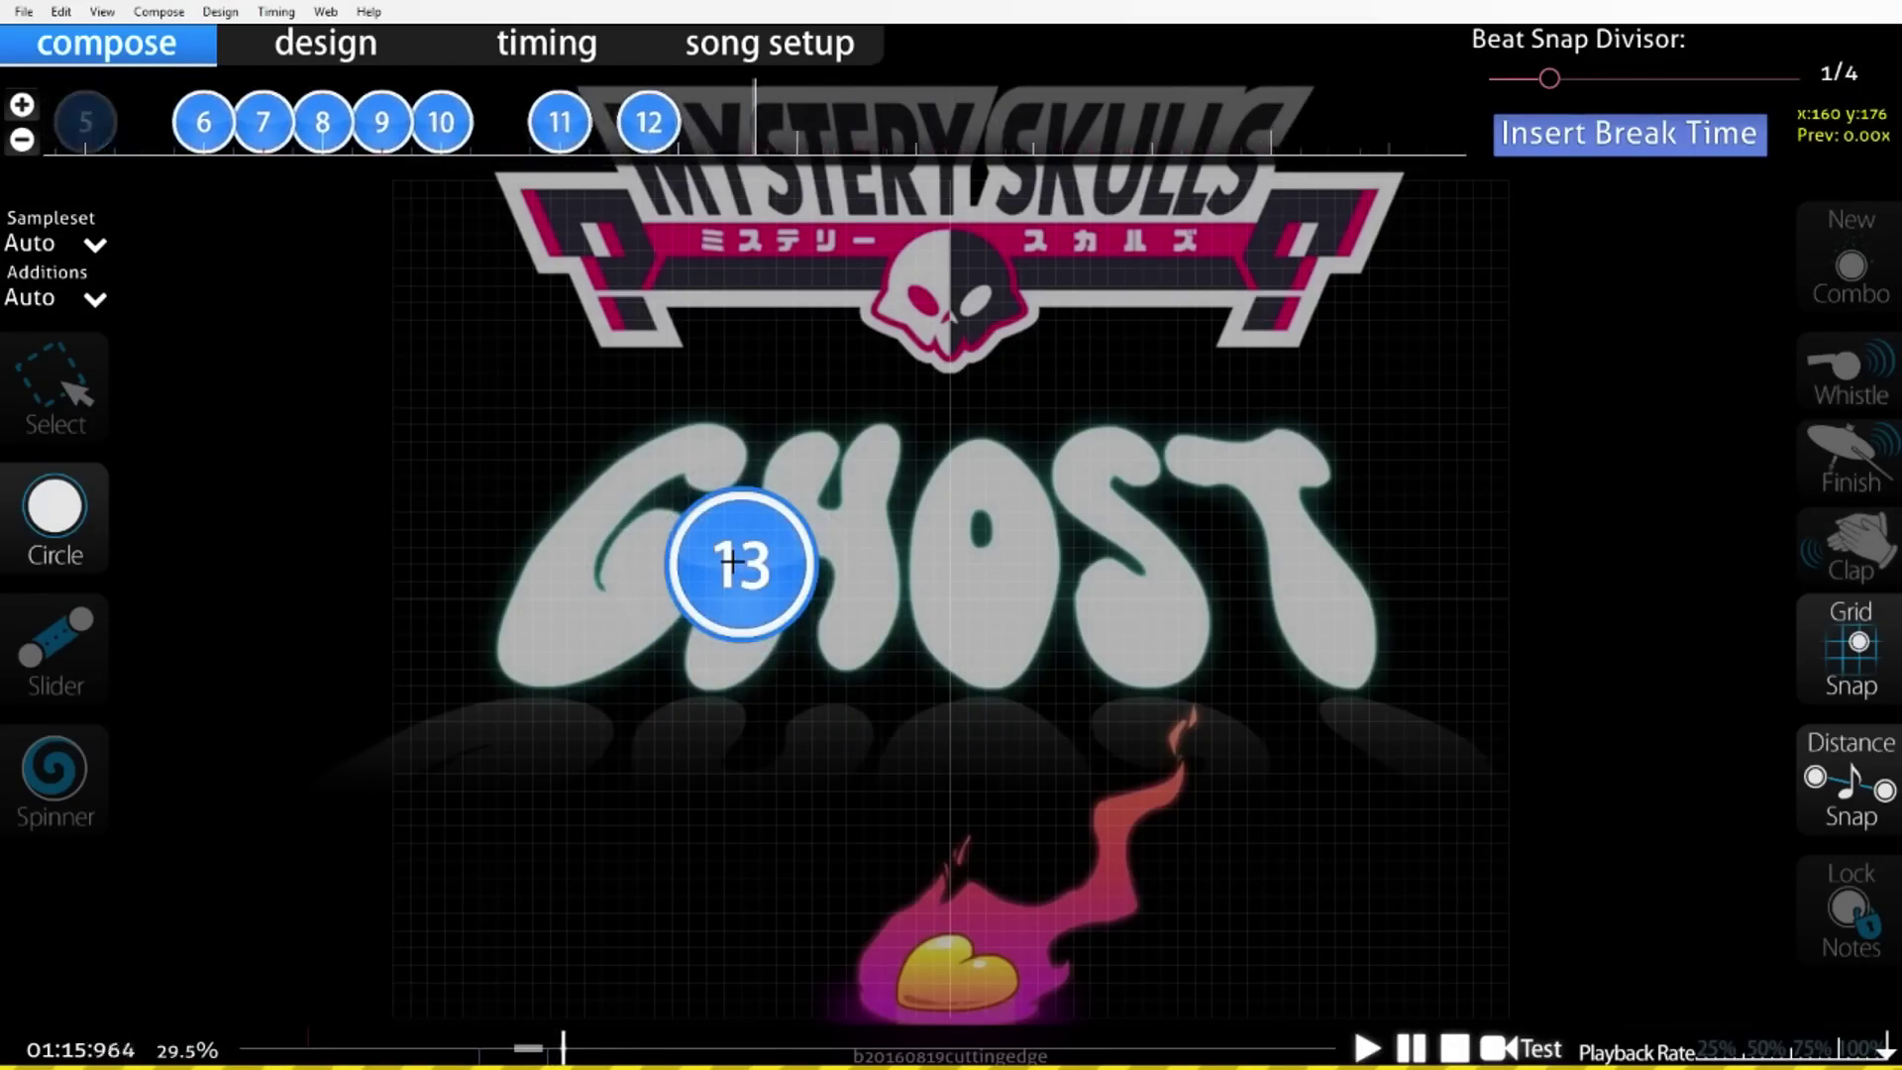
{"action": "left_click", "coordinate": [733, 562]}
{"action": "left_click", "coordinate": [732, 562]}
{"action": "left_click", "coordinate": [732, 562]}
{"action": "left_click", "coordinate": [733, 562]}
{"action": "left_click", "coordinate": [732, 562]}
{"action": "left_click", "coordinate": [732, 562]}
{"action": "left_click", "coordinate": [732, 562]}
{"action": "left_click", "coordinate": [732, 562]}
{"action": "left_click", "coordinate": [733, 561]}
{"action": "left_click", "coordinate": [732, 561]}
{"action": "left_click", "coordinate": [732, 562]}
{"action": "left_click", "coordinate": [732, 562]}
{"action": "left_click", "coordinate": [732, 562]}
{"action": "left_click", "coordinate": [732, 562]}
{"action": "left_click", "coordinate": [732, 562]}
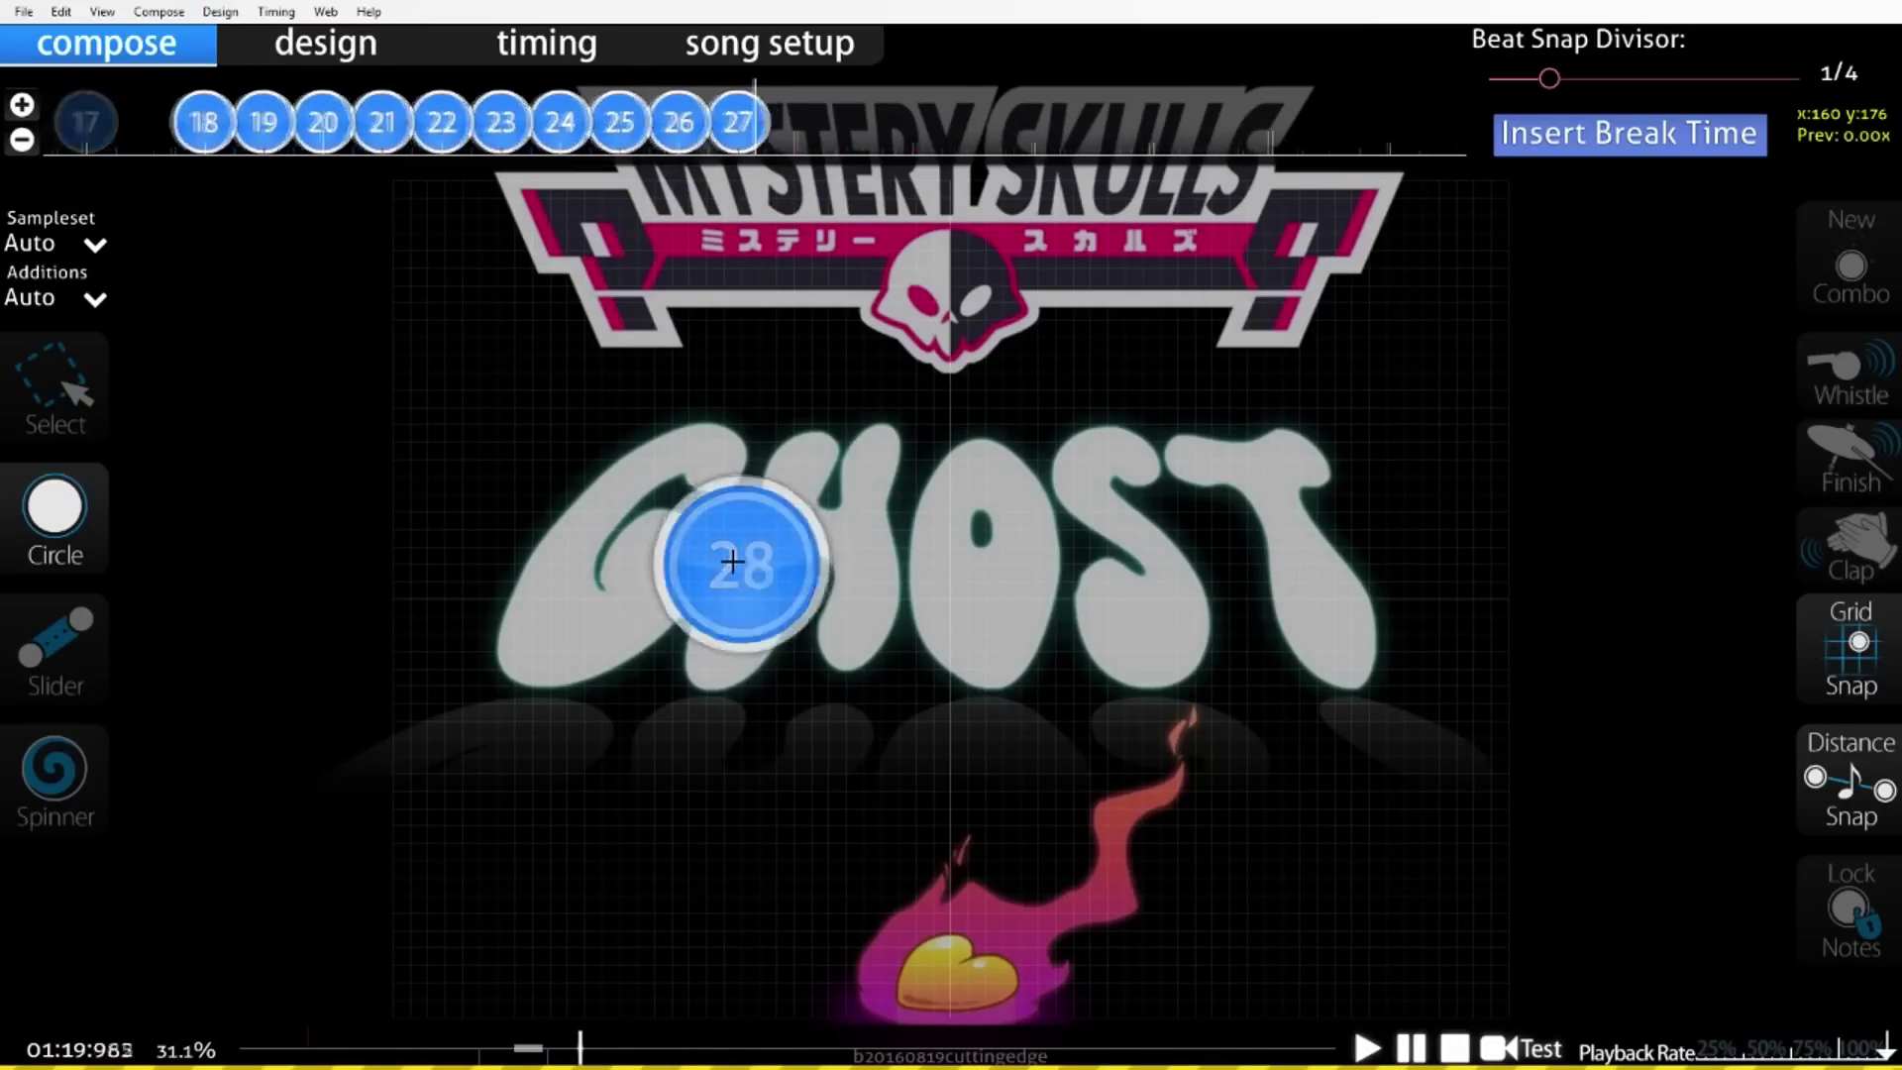
{"action": "left_click", "coordinate": [732, 562]}
{"action": "left_click", "coordinate": [846, 679]}
{"action": "scroll", "coordinate": [1090, 852], "scroll_direction": "up", "scroll_amount": 5}
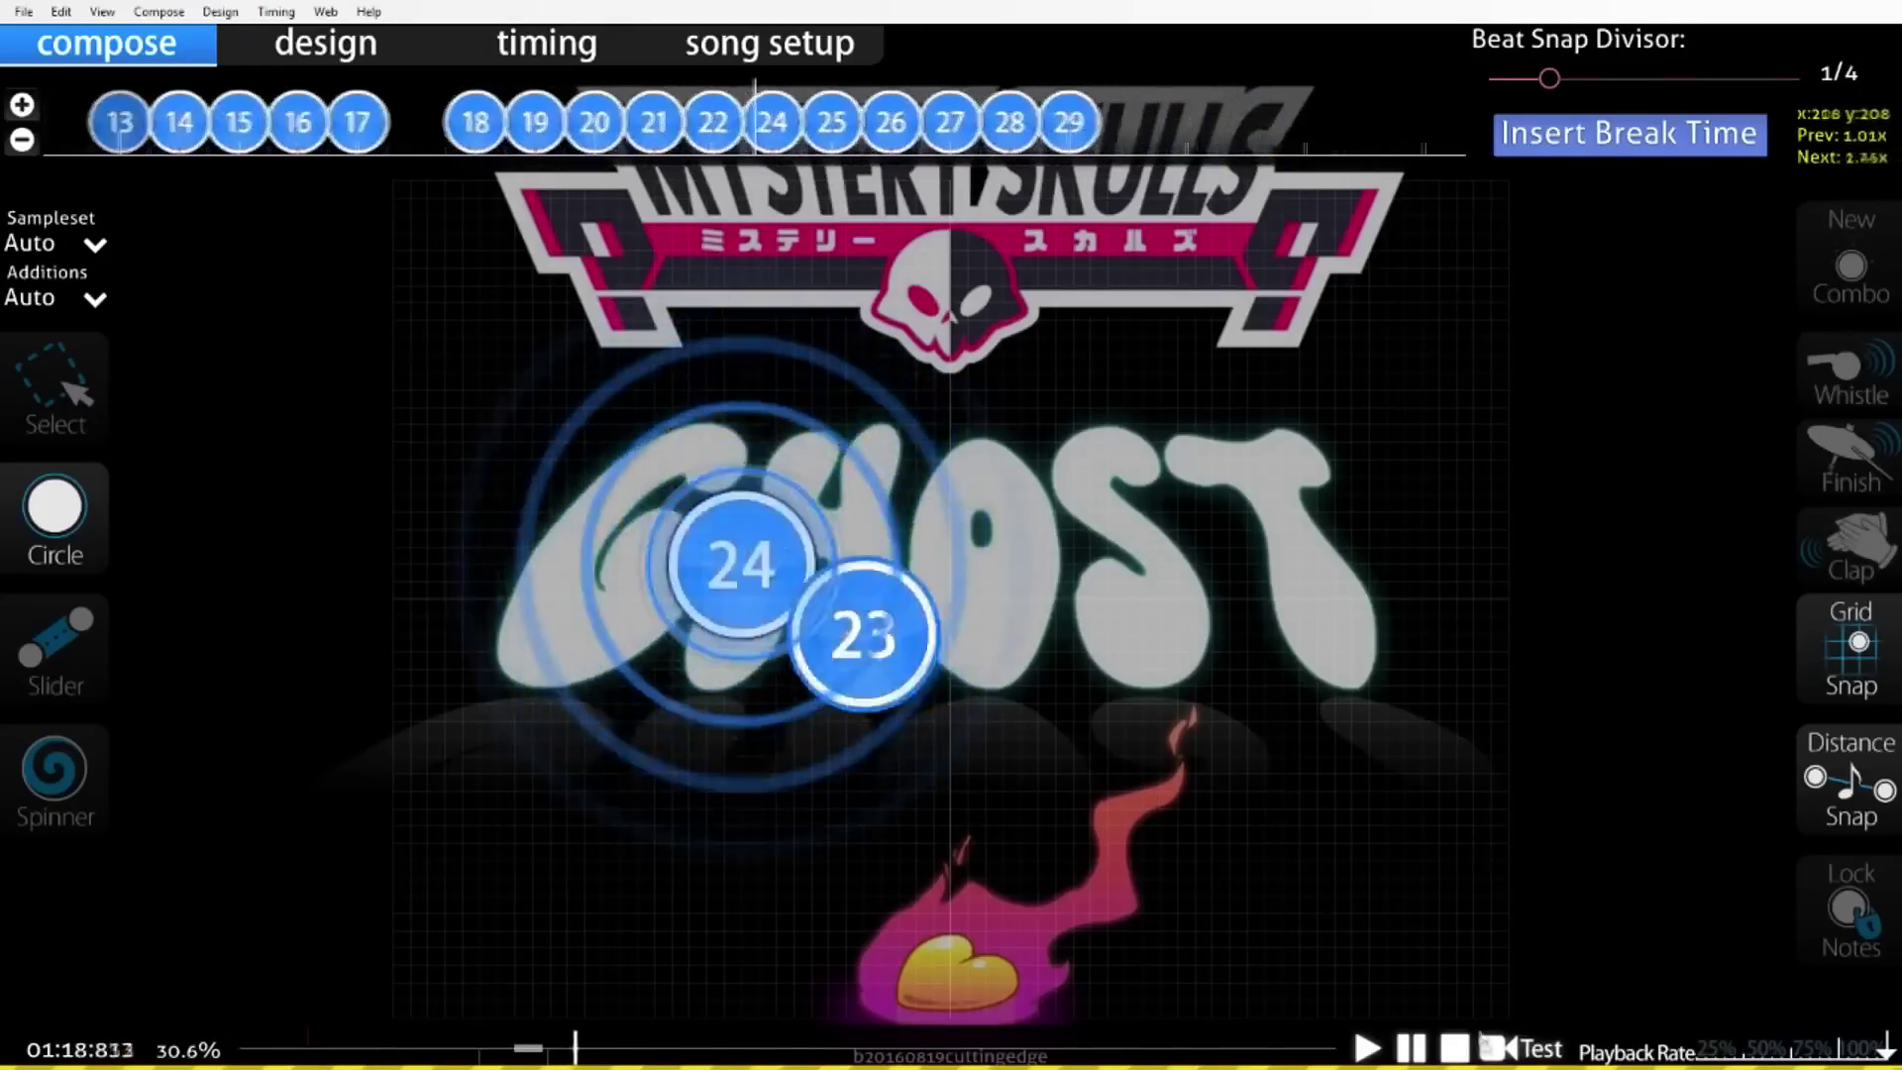
{"action": "left_click", "coordinate": [1420, 1048]}
Arrange the first four new circles from 01:12:155 in a zigzag running right to left, with note 4 at x:168 y:40.
{"action": "scroll", "coordinate": [736, 591], "scroll_direction": "up", "scroll_amount": 9}
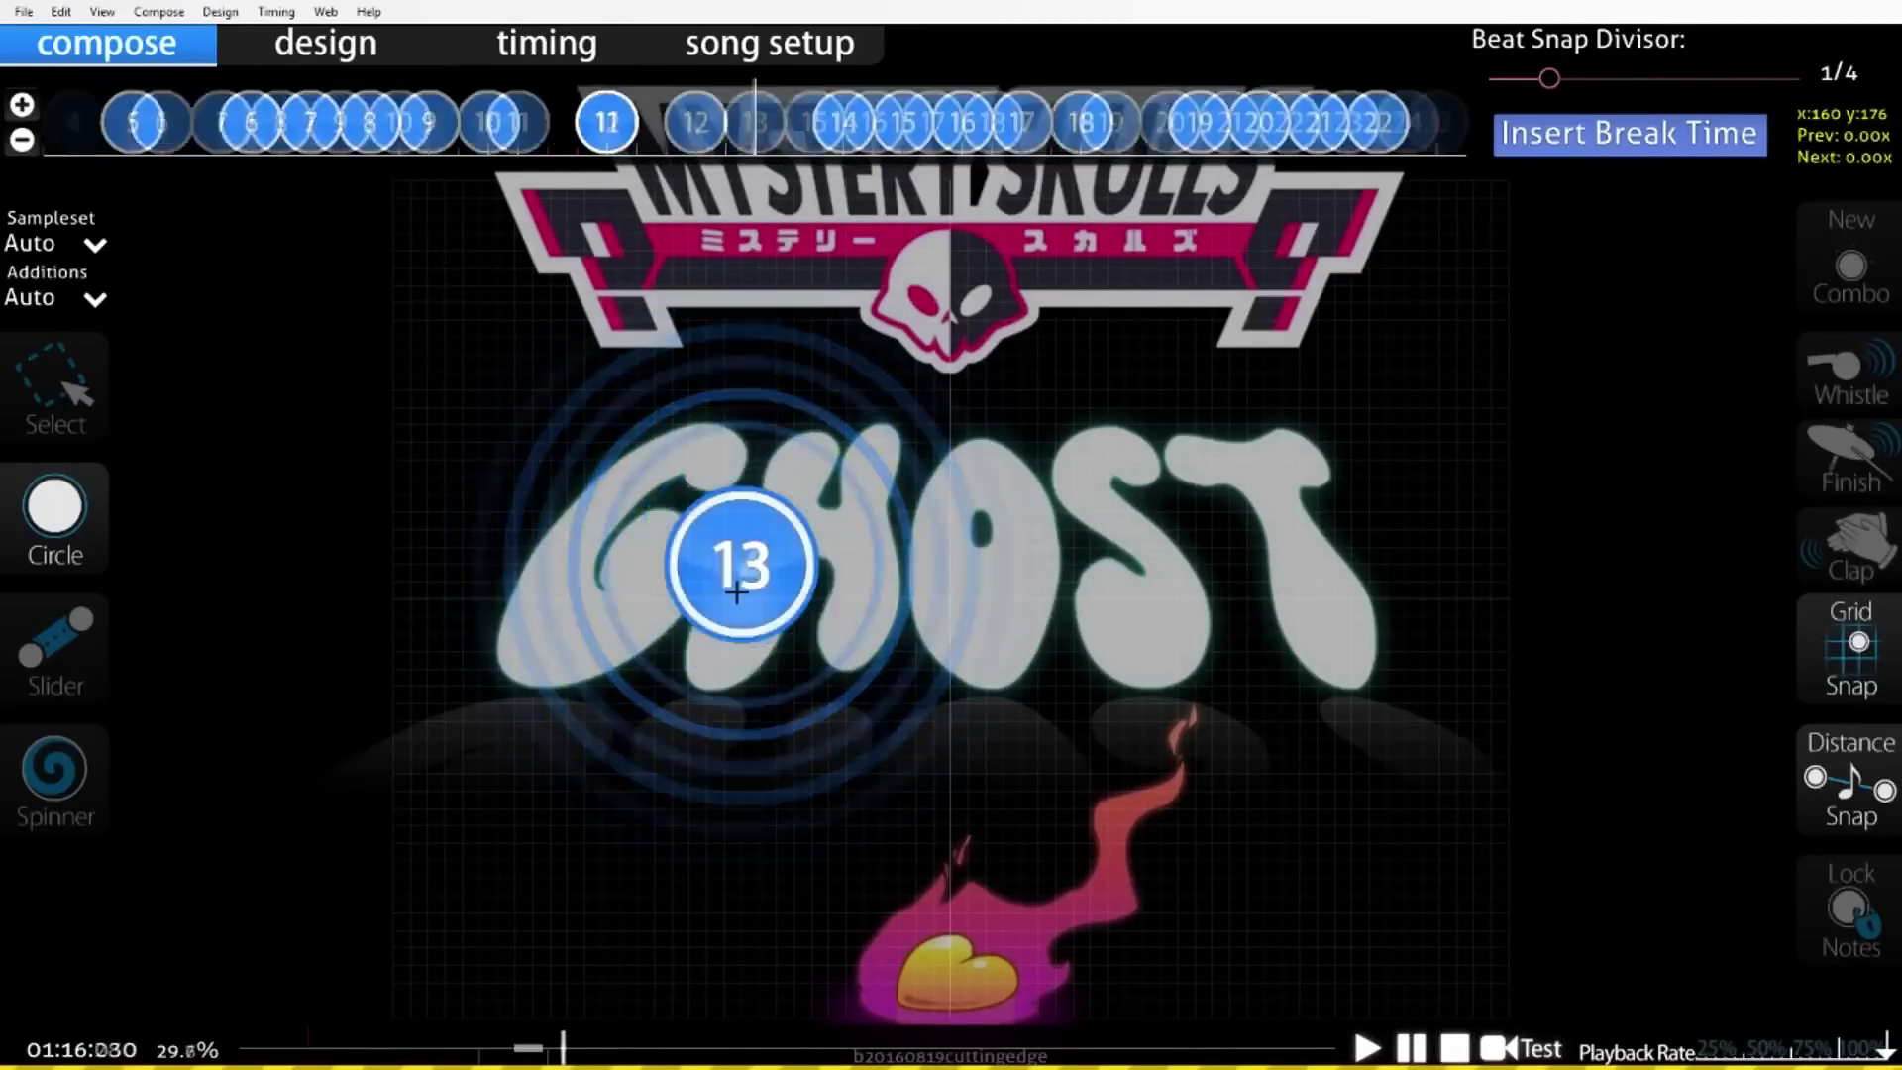
{"action": "scroll", "coordinate": [736, 592], "scroll_direction": "up", "scroll_amount": 5}
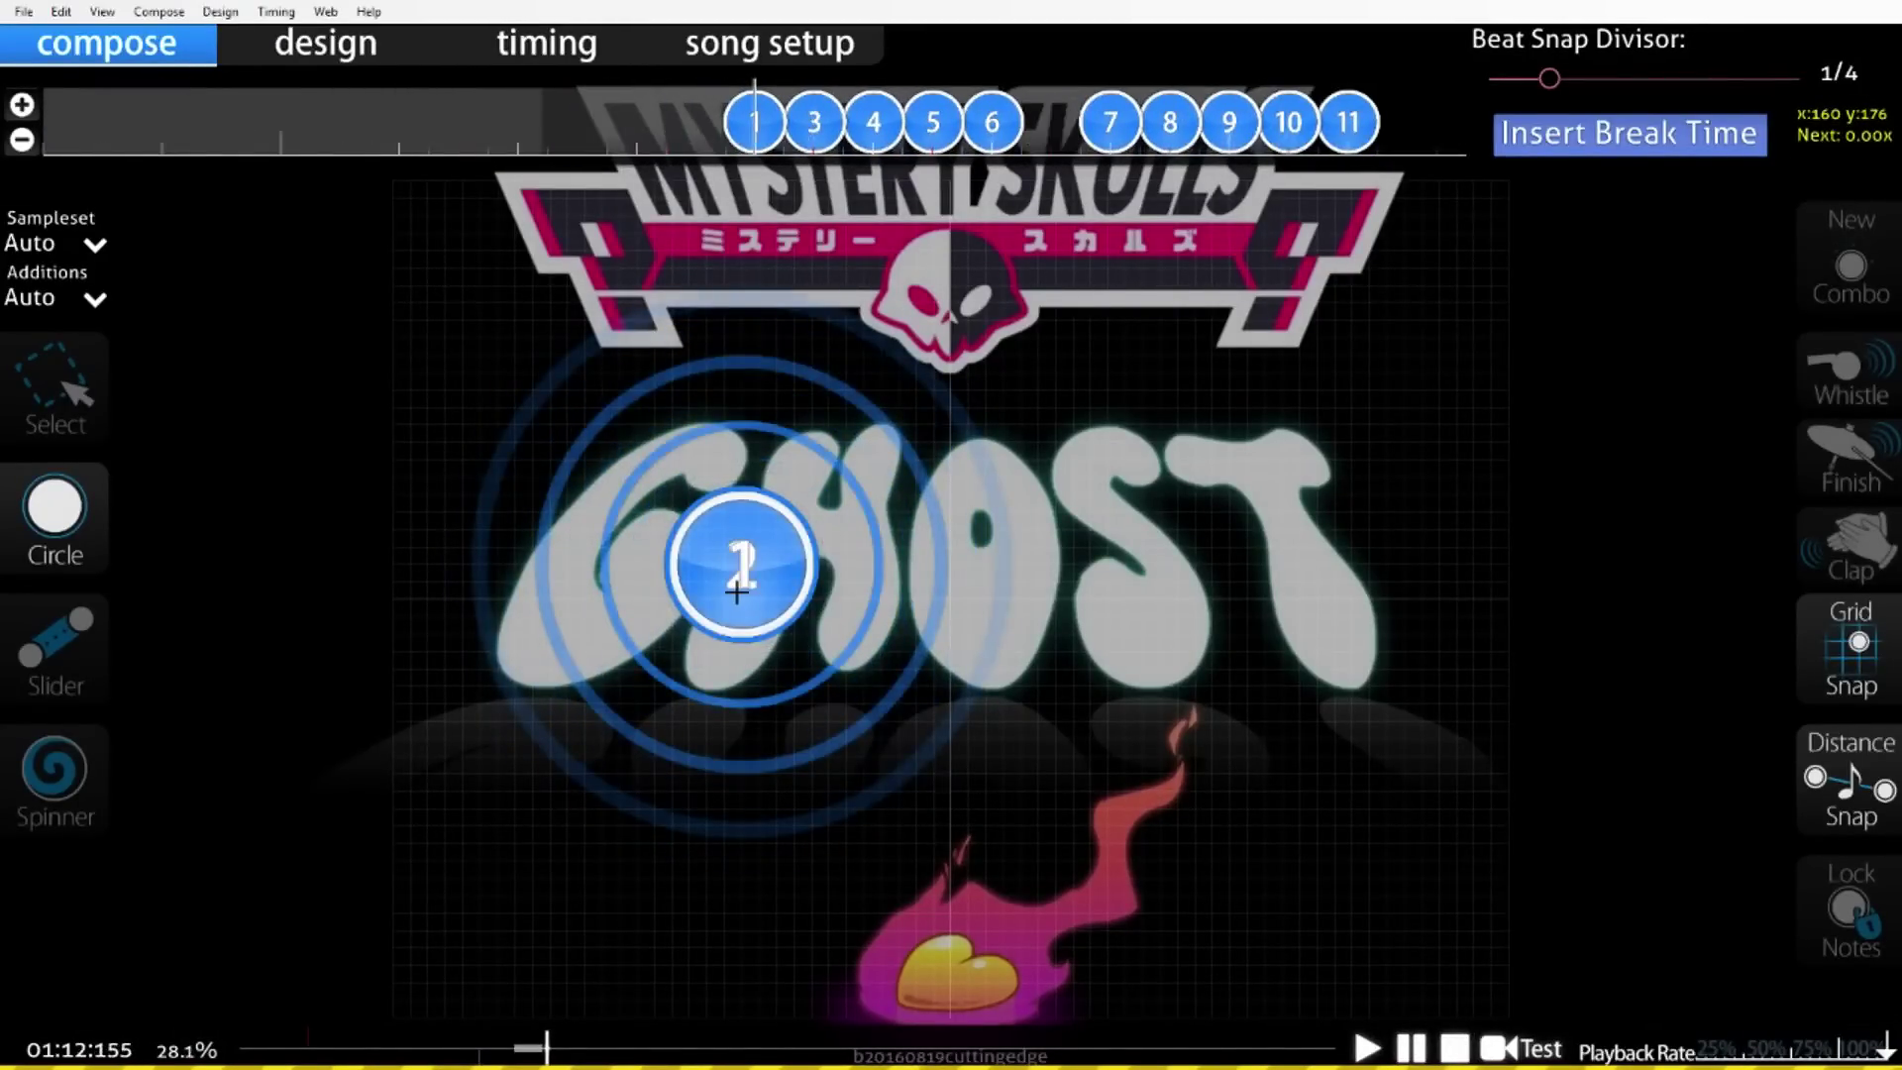
{"action": "left_click", "coordinate": [103, 394]}
{"action": "left_click_drag", "start_coordinate": [741, 565], "coordinate": [949, 274]}
{"action": "left_click_drag", "start_coordinate": [741, 565], "coordinate": [898, 458]}
{"action": "left_click_drag", "start_coordinate": [878, 604], "coordinate": [1173, 581]}
{"action": "left_click_drag", "start_coordinate": [759, 596], "coordinate": [733, 448]}
{"action": "mouse_move", "coordinate": [1058, 432]}
{"action": "left_mouse_down"}
{"action": "mouse_move", "coordinate": [1017, 416]}
{"action": "mouse_move", "coordinate": [1035, 452]}
{"action": "left_mouse_up"}
{"action": "left_click", "coordinate": [878, 426]}
{"action": "left_click_drag", "start_coordinate": [778, 619], "coordinate": [803, 347]}
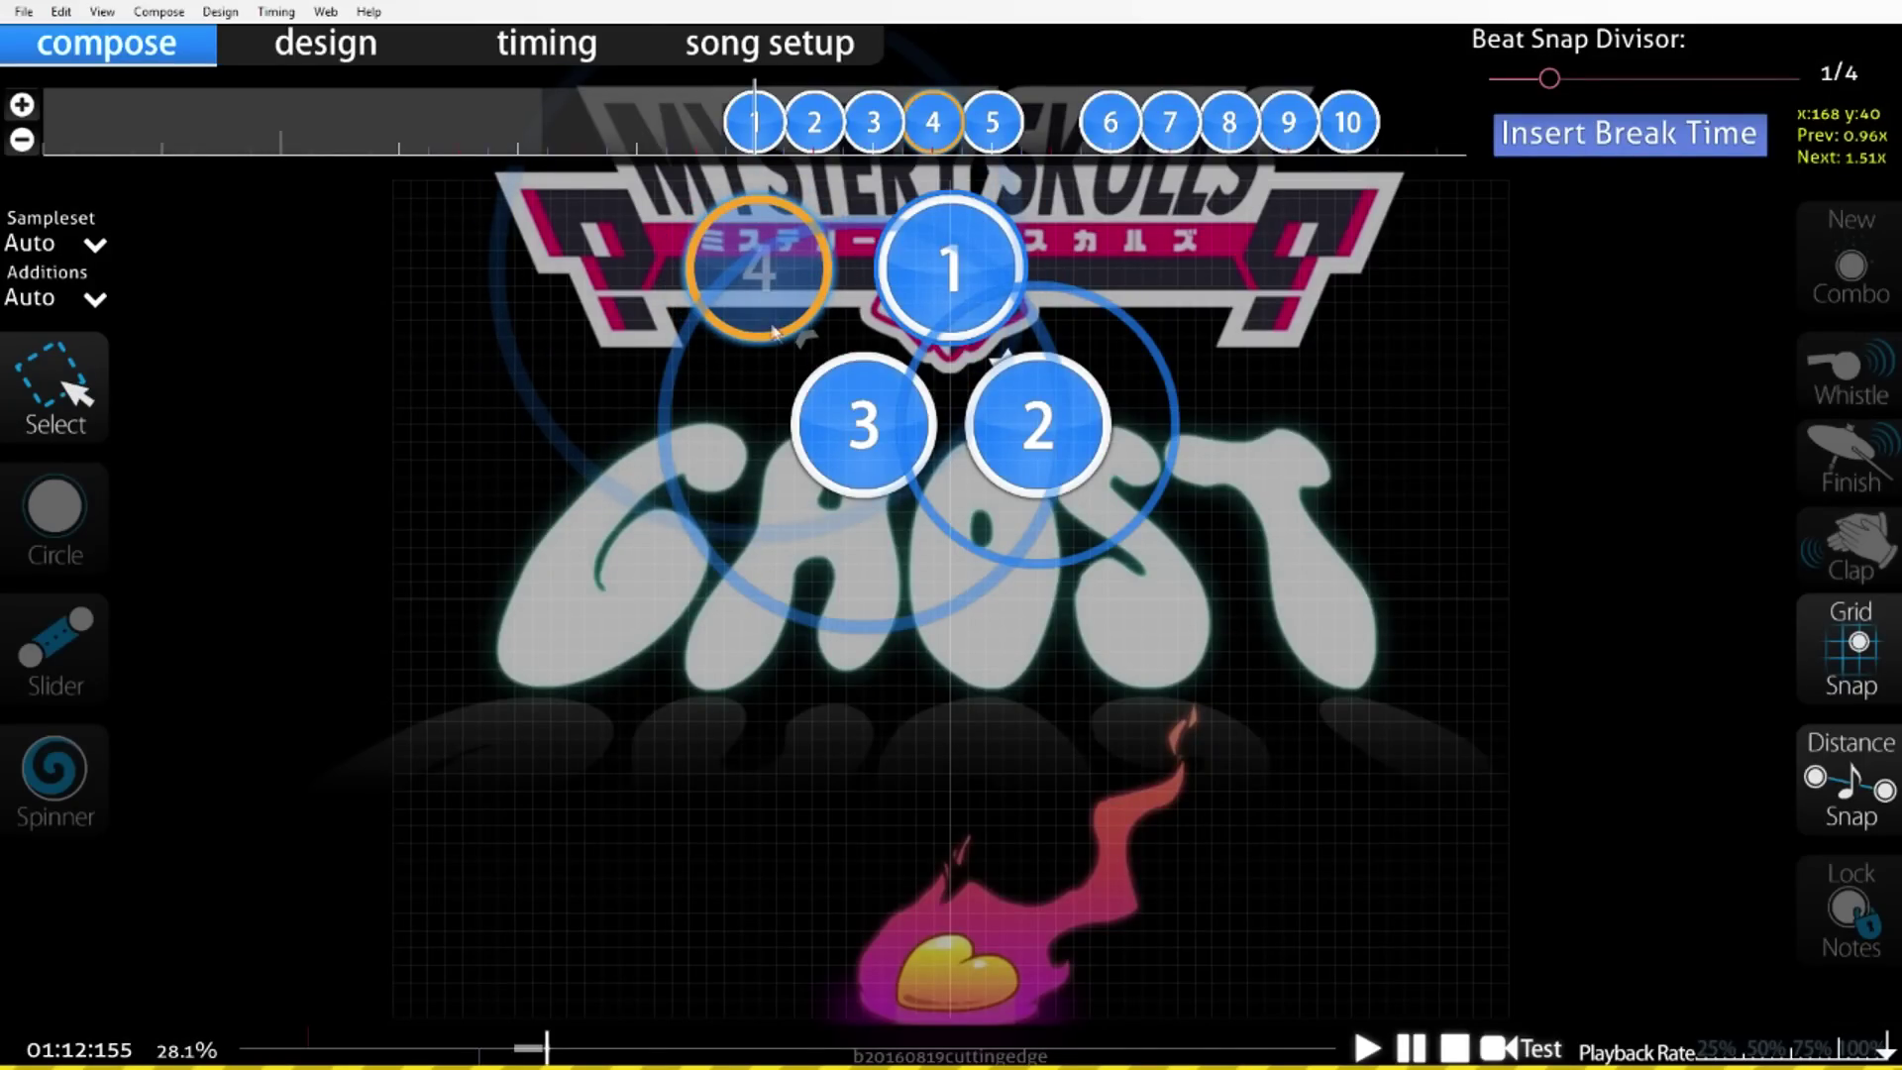
Move note 5 of the new combo to x:120 y:112 and check the five-note pattern.
{"action": "scroll", "coordinate": [778, 337], "scroll_direction": "down", "scroll_amount": 2}
{"action": "left_click_drag", "start_coordinate": [721, 570], "coordinate": [588, 508]}
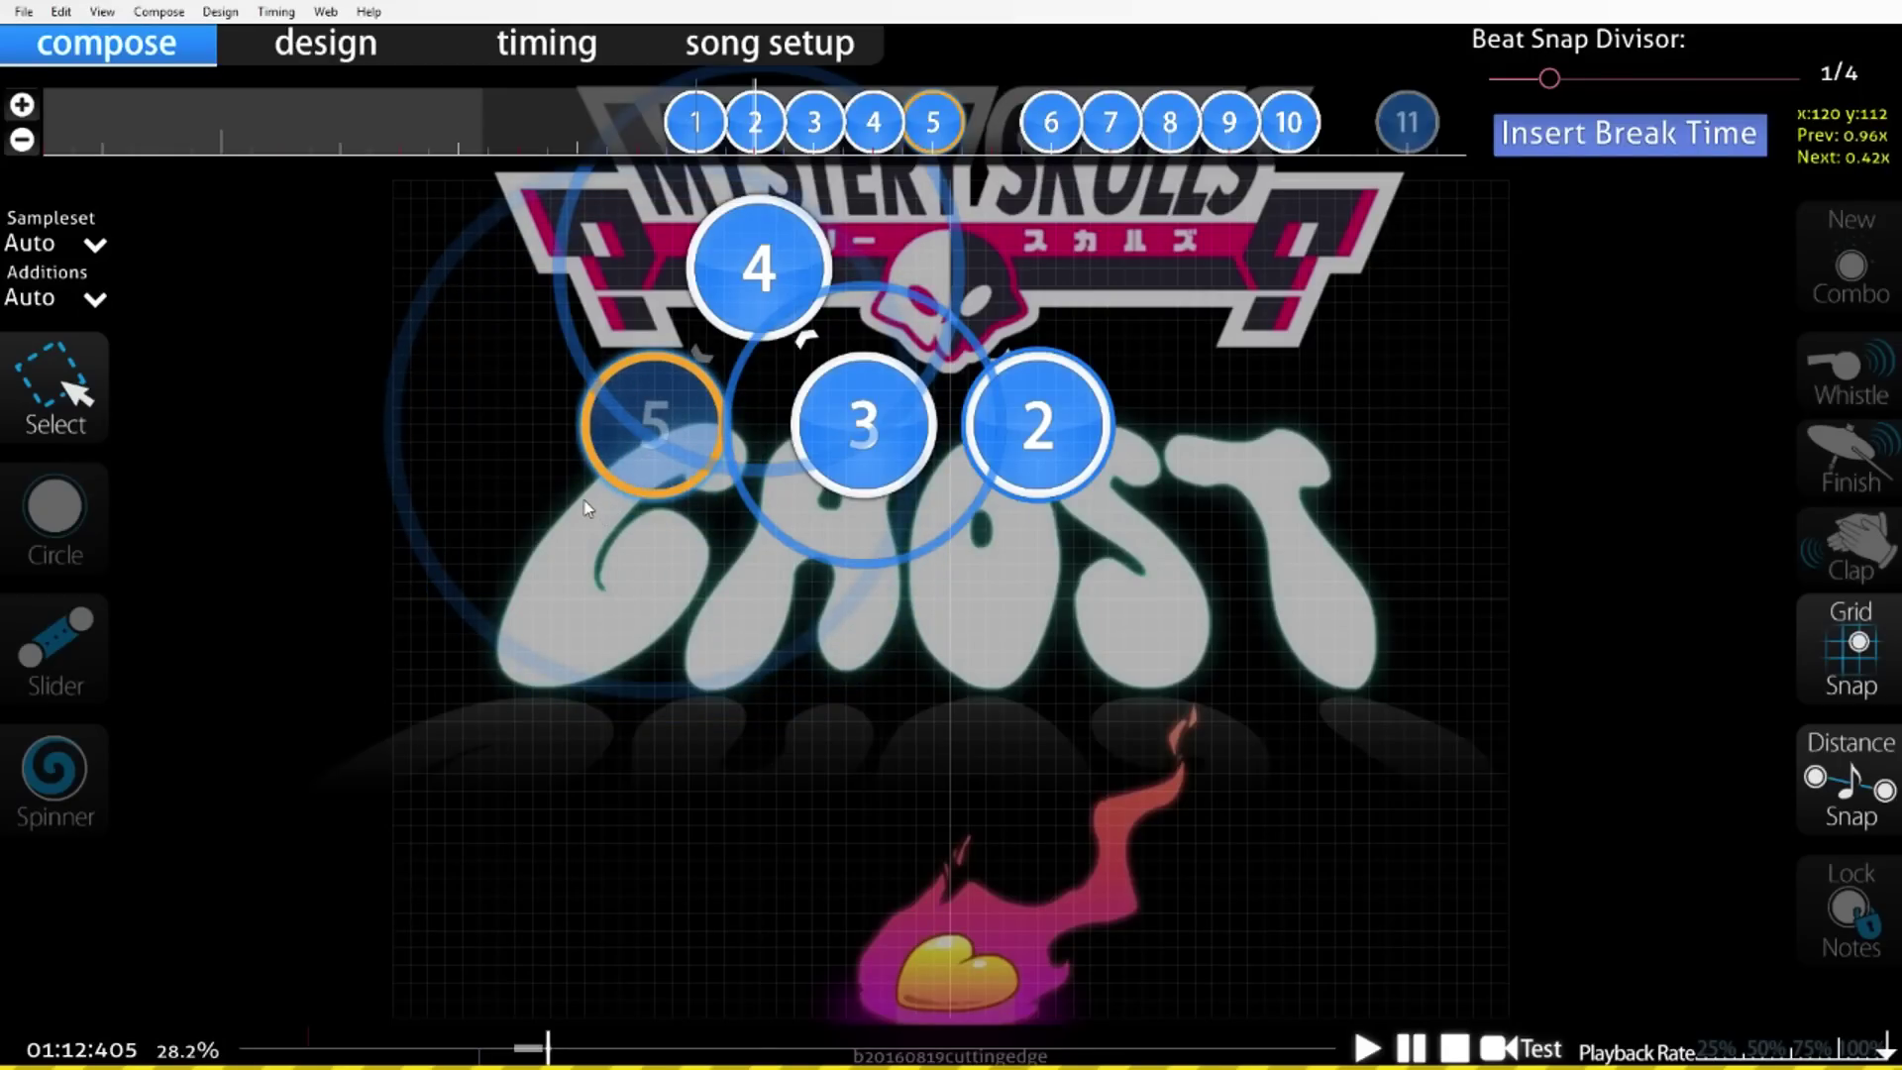
{"action": "scroll", "coordinate": [776, 550], "scroll_direction": "up", "scroll_amount": 2}
{"action": "scroll", "coordinate": [788, 545], "scroll_direction": "down", "scroll_amount": 1}
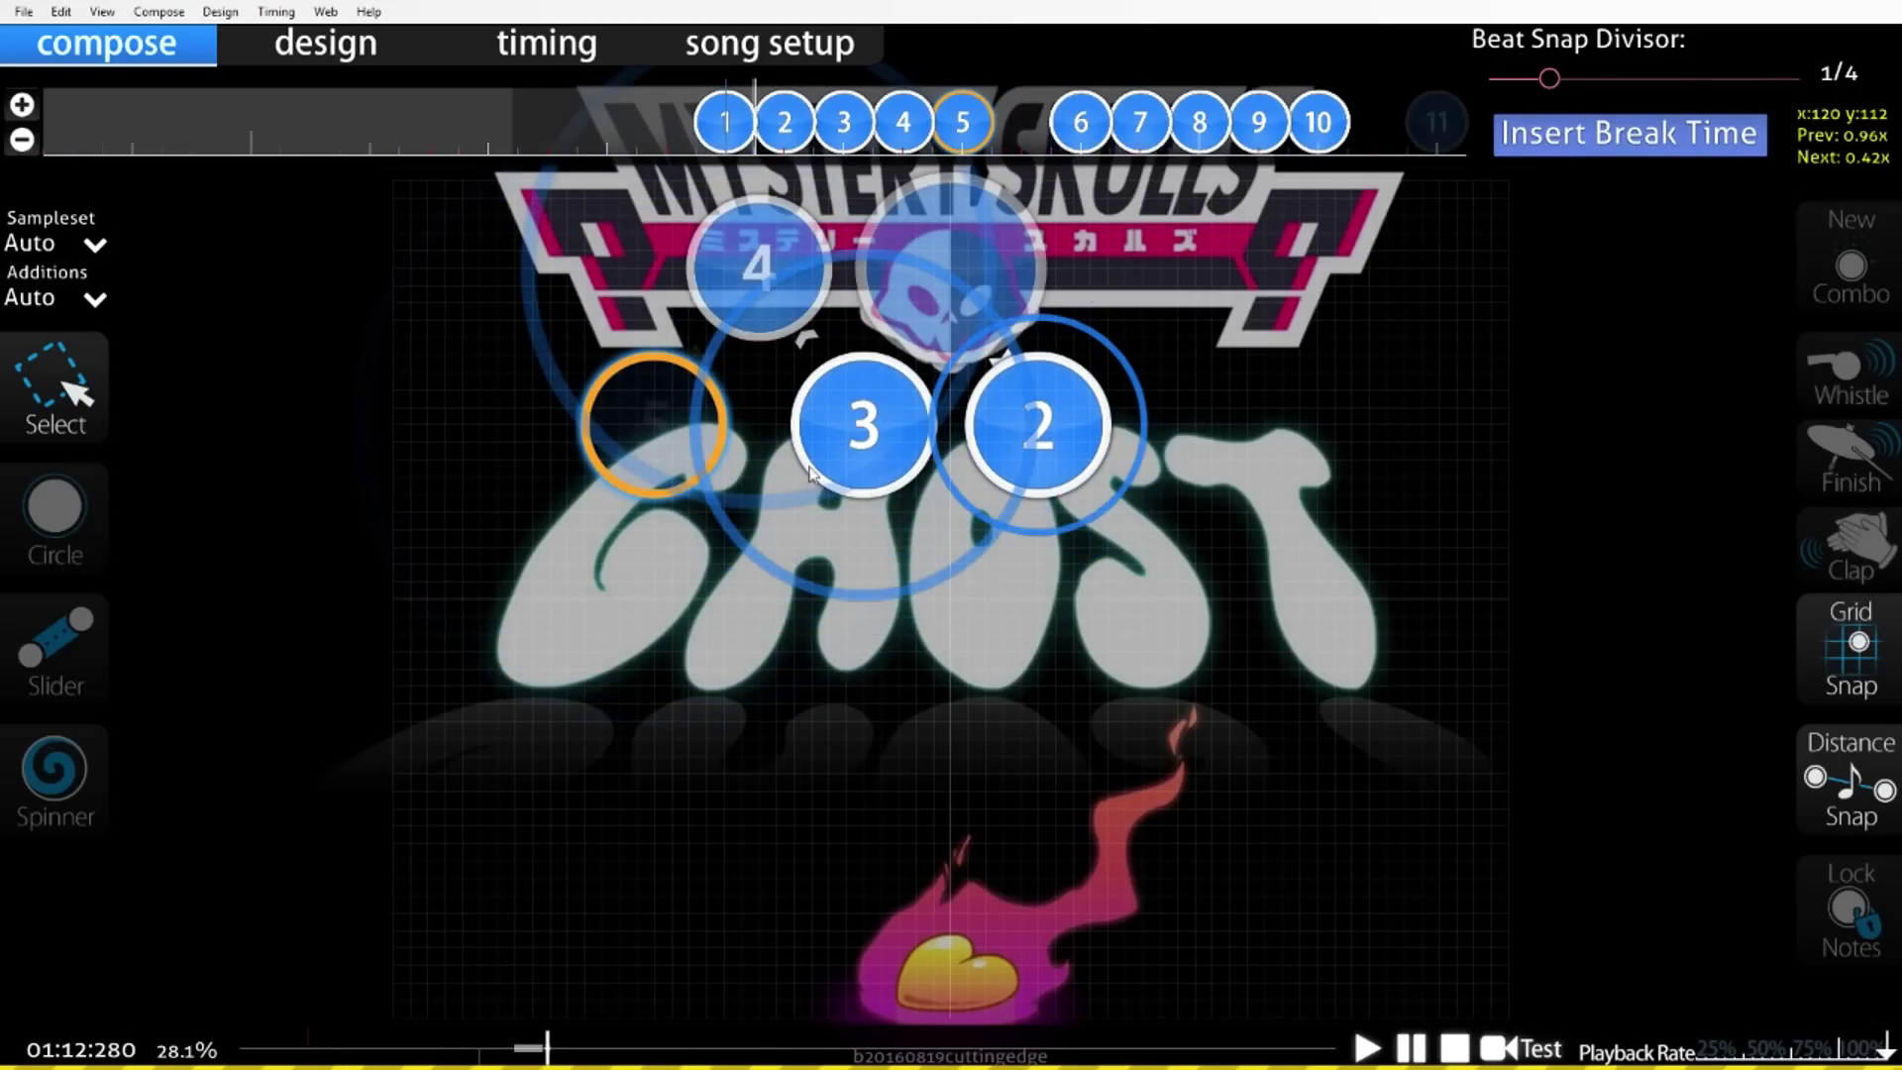
{"action": "scroll", "coordinate": [692, 430], "scroll_direction": "up", "scroll_amount": 1}
{"action": "scroll", "coordinate": [694, 426], "scroll_direction": "down", "scroll_amount": 2}
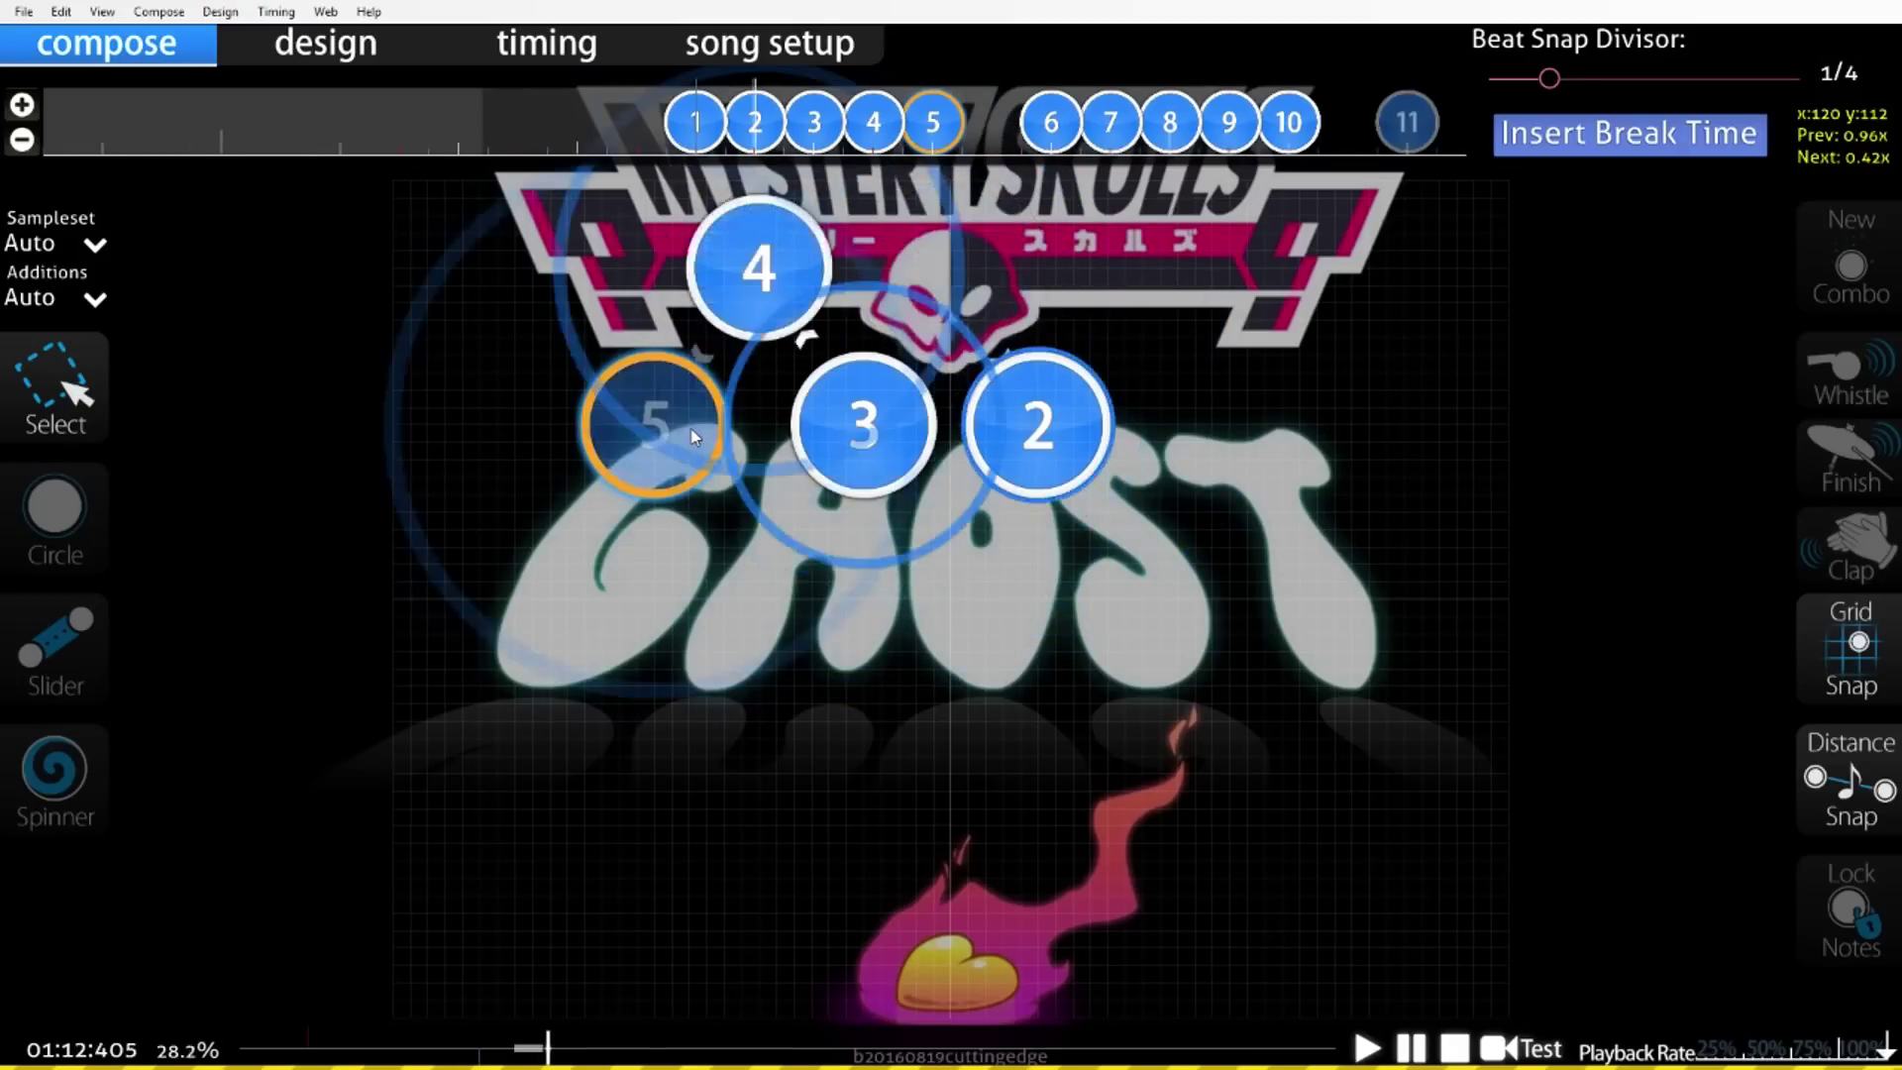
Tighten the zigzag's spacing by moving note 4 to x:176 y:40 and note 5 to x:136 y:112.
{"action": "left_click", "coordinate": [781, 311], "text": "alt"}
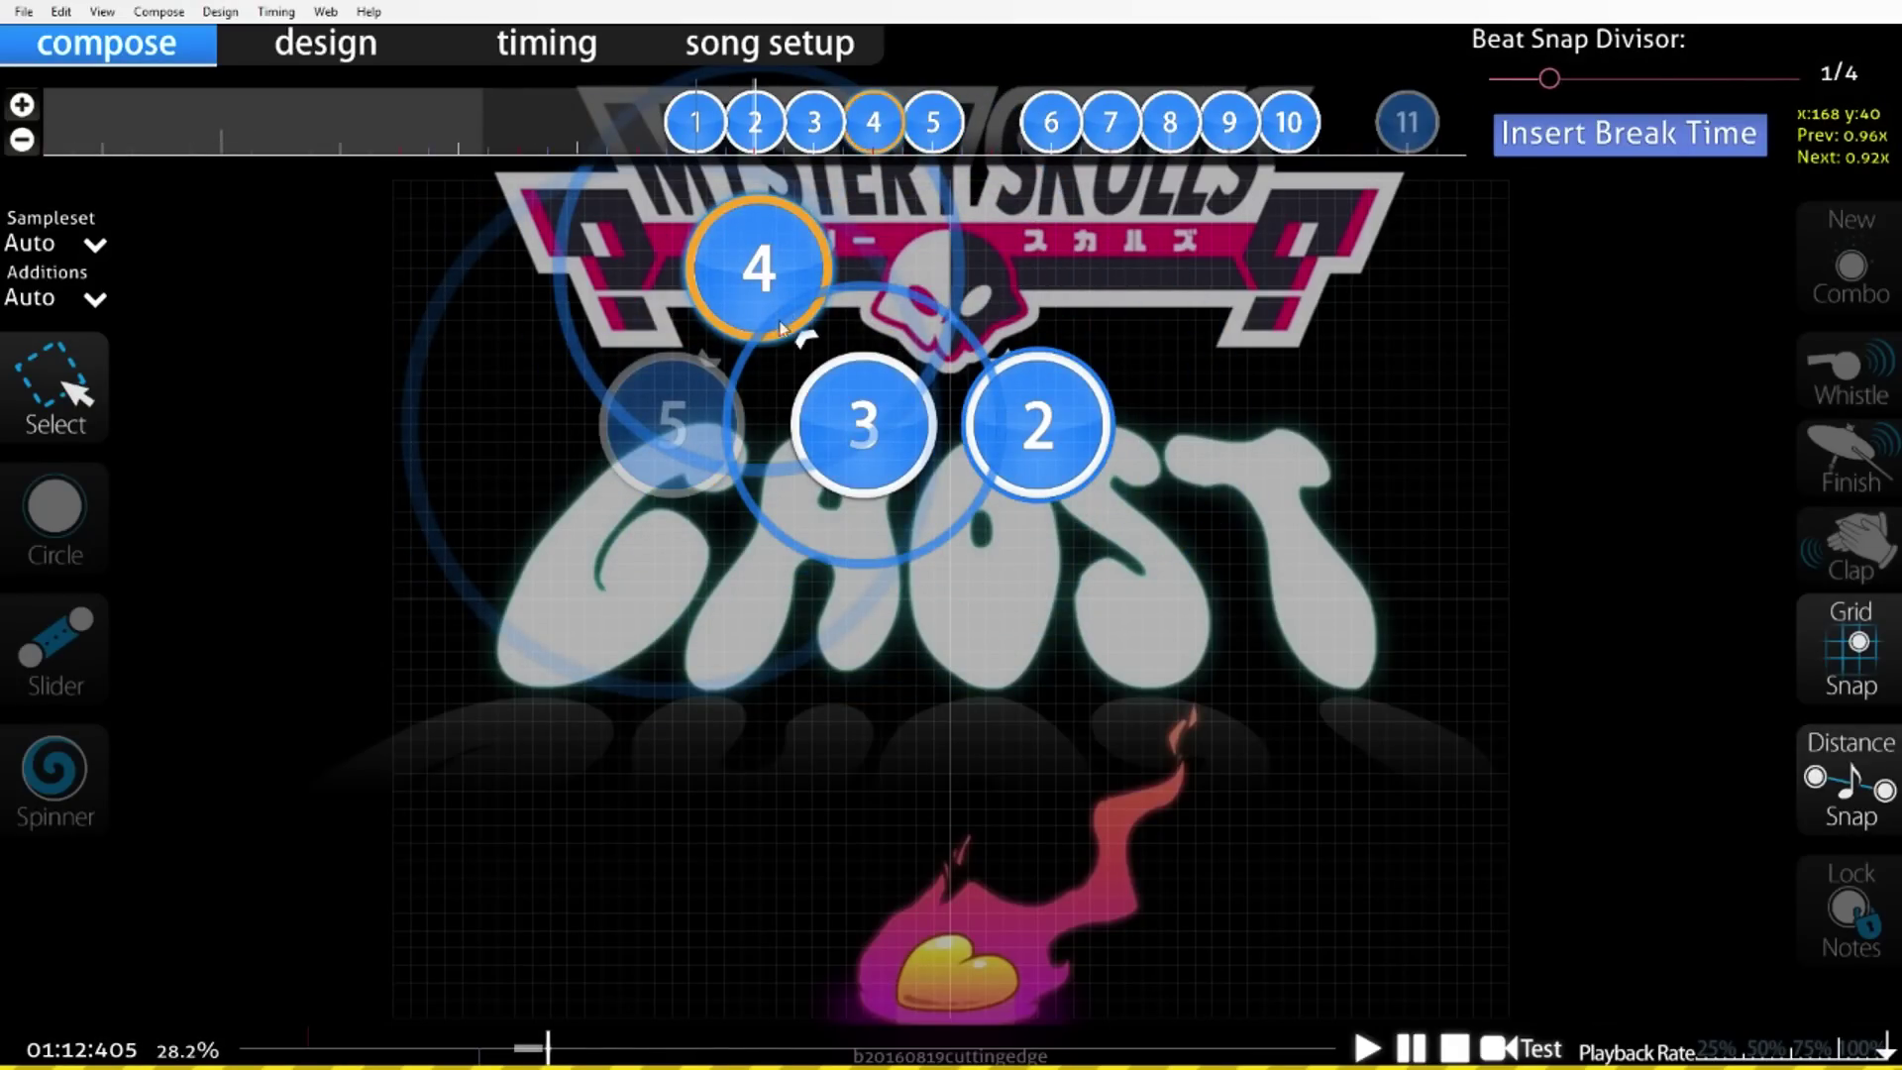
{"action": "scroll", "coordinate": [781, 347], "scroll_direction": "up", "scroll_amount": 3}
{"action": "scroll", "coordinate": [782, 355], "scroll_direction": "down", "scroll_amount": 1}
{"action": "left_click_drag", "start_coordinate": [794, 320], "coordinate": [809, 309]}
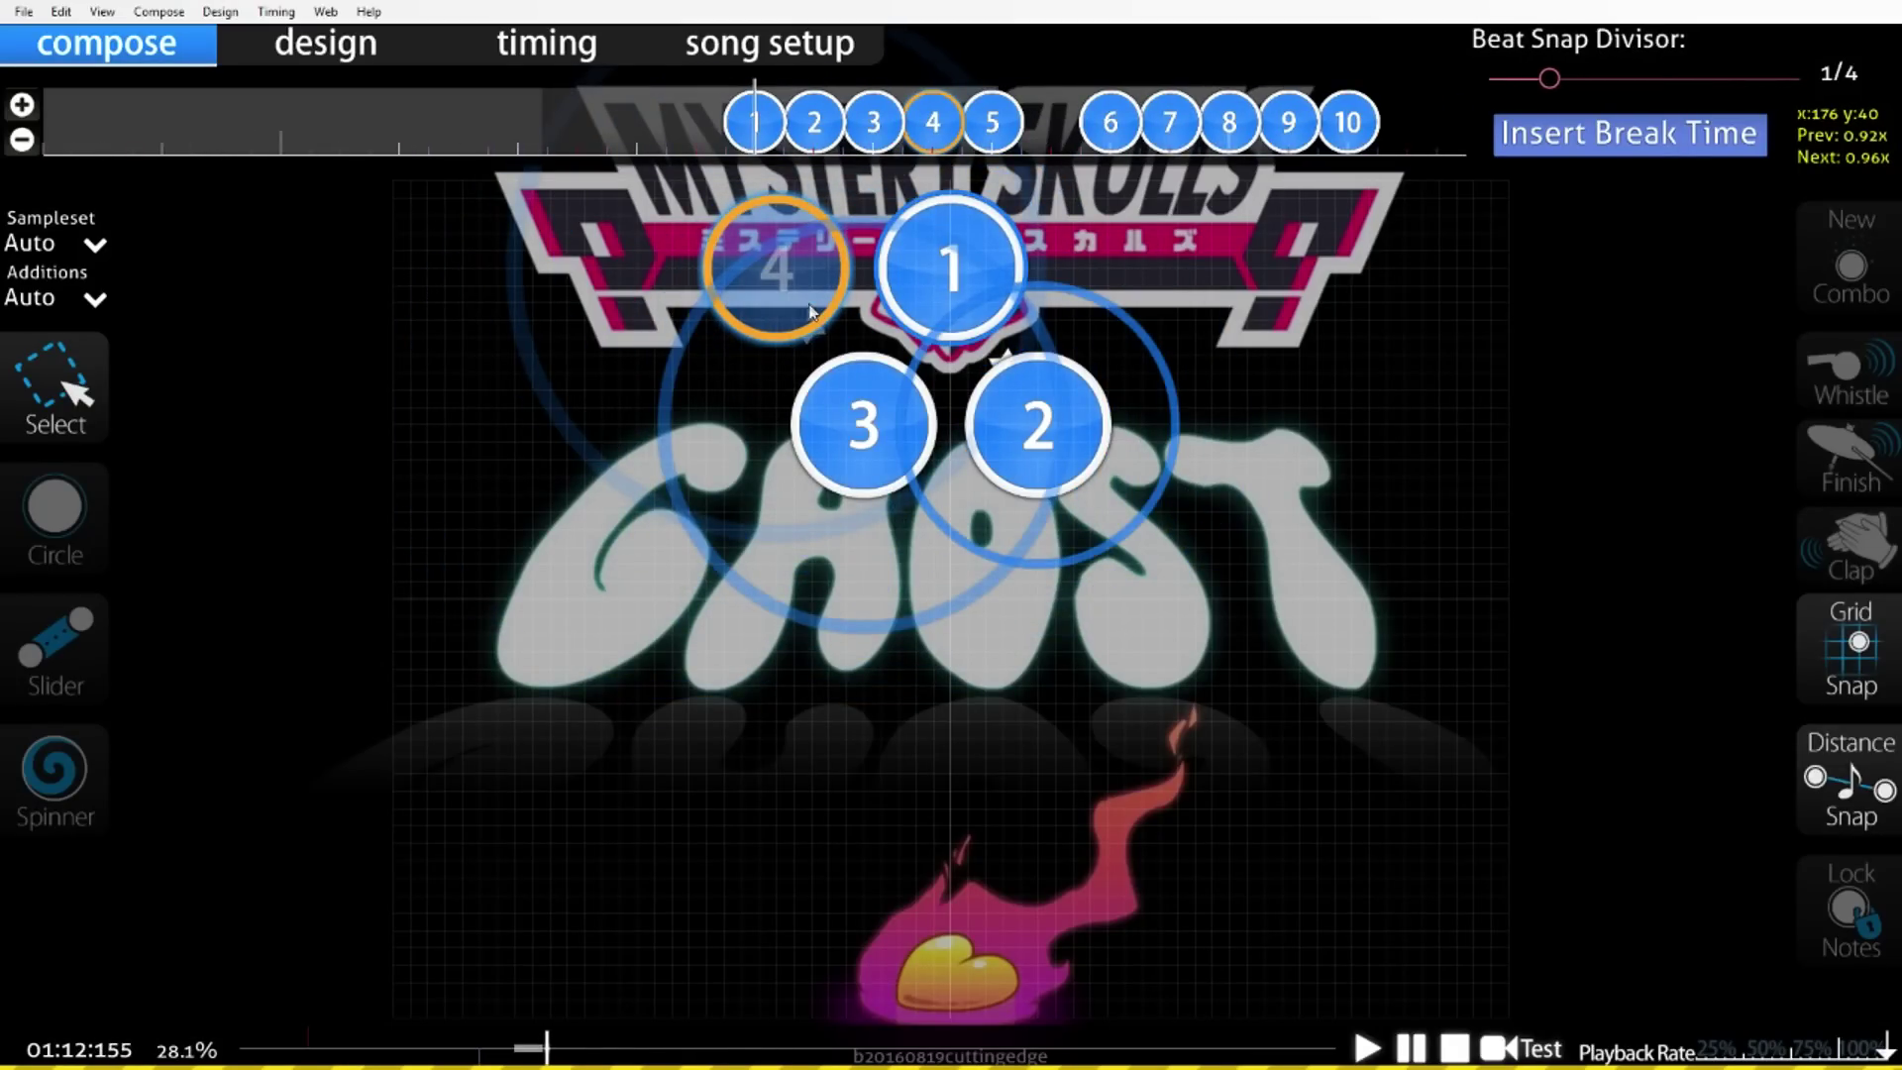
{"action": "scroll", "coordinate": [758, 379], "scroll_direction": "down", "scroll_amount": 2}
{"action": "left_click_drag", "start_coordinate": [710, 434], "coordinate": [726, 436]}
Move note 6 to x:240 y:264, below the first five notes, and check the sequence leading into it.
{"action": "scroll", "coordinate": [729, 444], "scroll_direction": "down", "scroll_amount": 5}
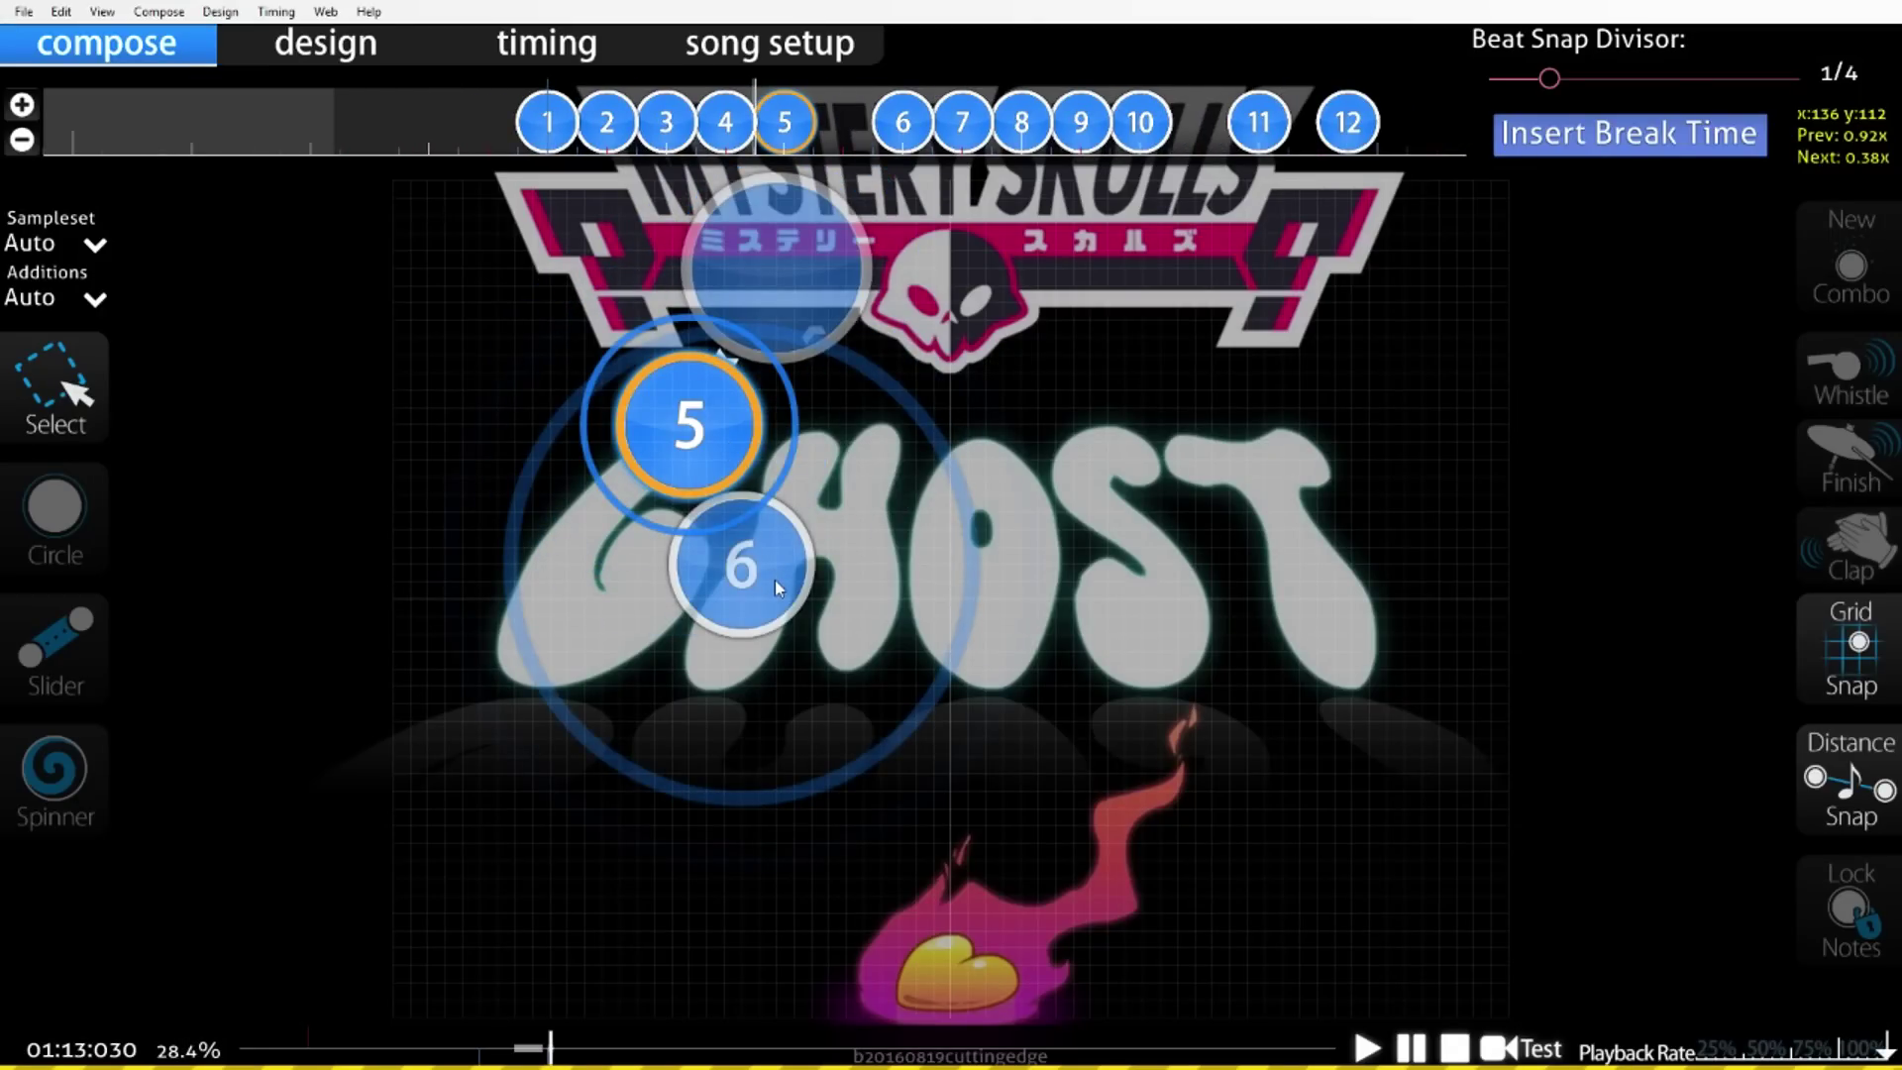
{"action": "left_click_drag", "start_coordinate": [775, 580], "coordinate": [896, 694]}
{"action": "scroll", "coordinate": [894, 692], "scroll_direction": "up", "scroll_amount": 8}
{"action": "scroll", "coordinate": [889, 686], "scroll_direction": "down", "scroll_amount": 5}
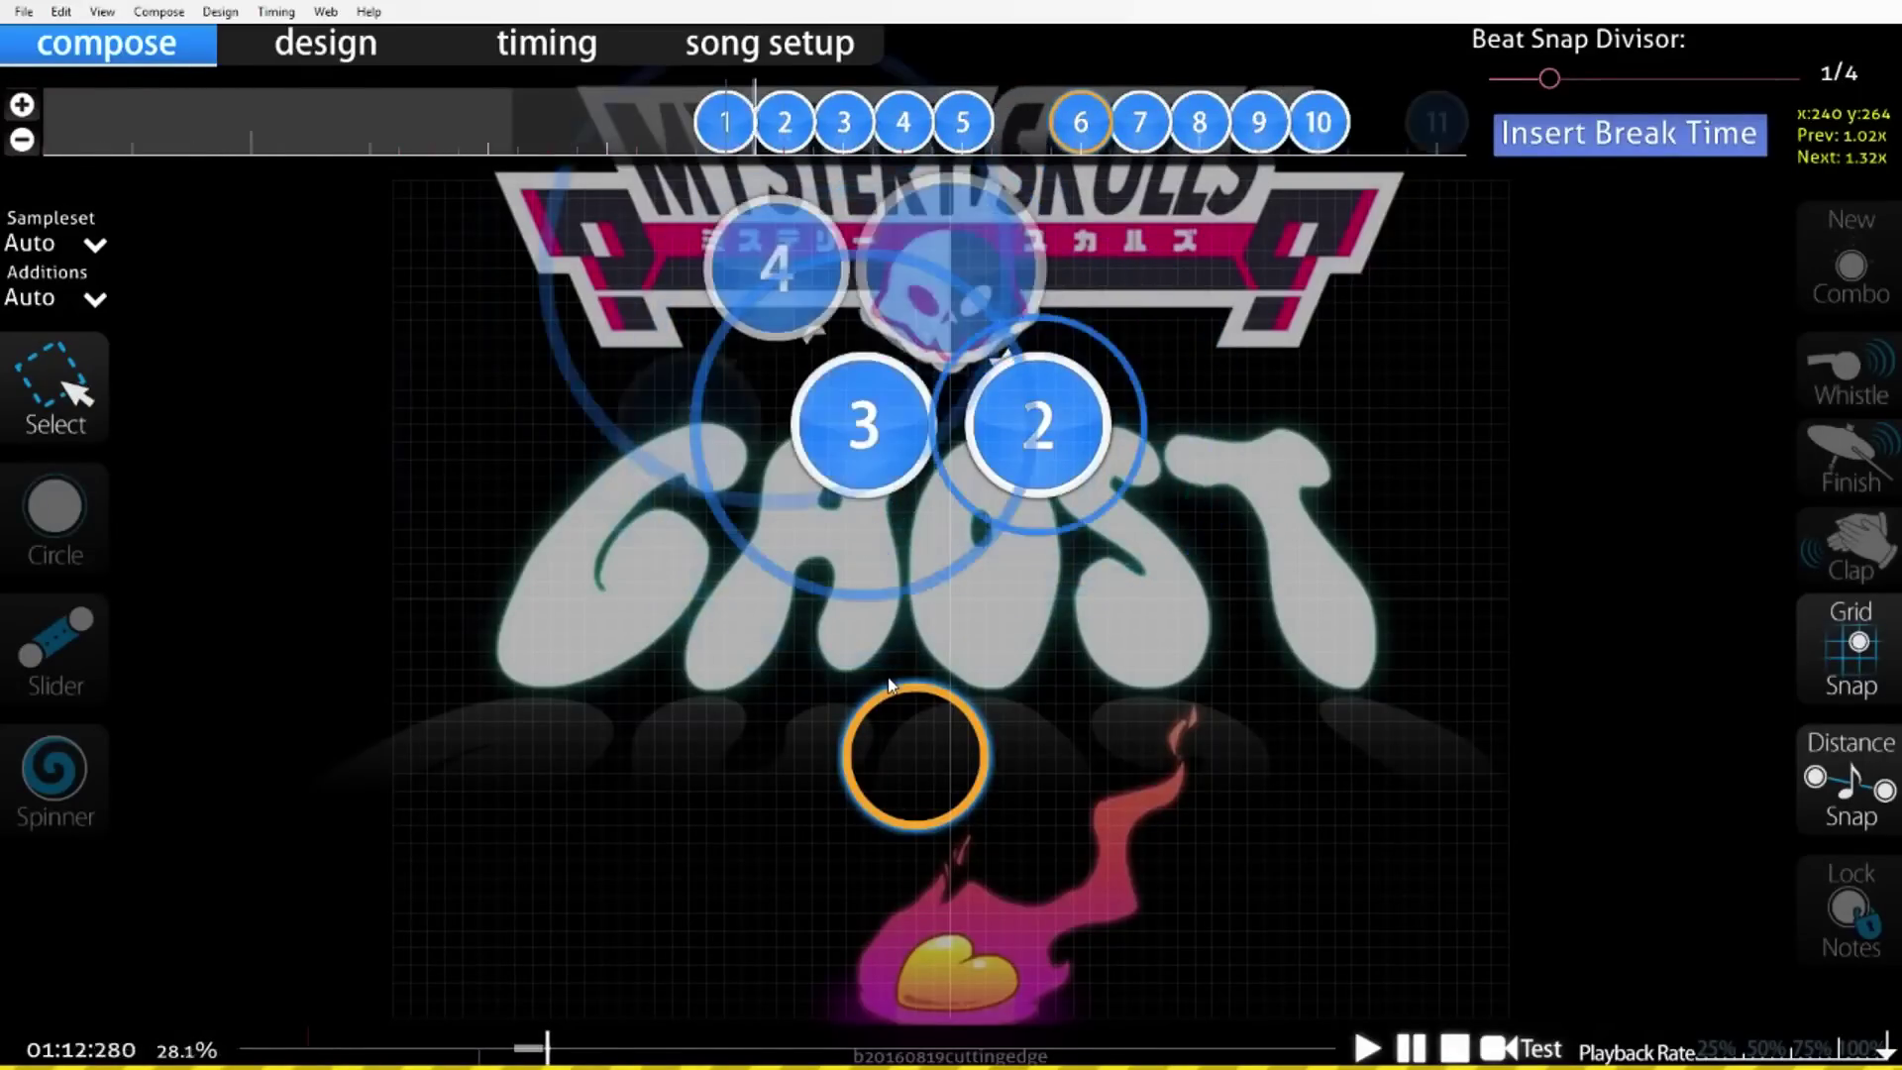
Start a new combo on note 6 and move that note to x:256 y:352.
{"action": "scroll", "coordinate": [889, 684], "scroll_direction": "down", "scroll_amount": 4}
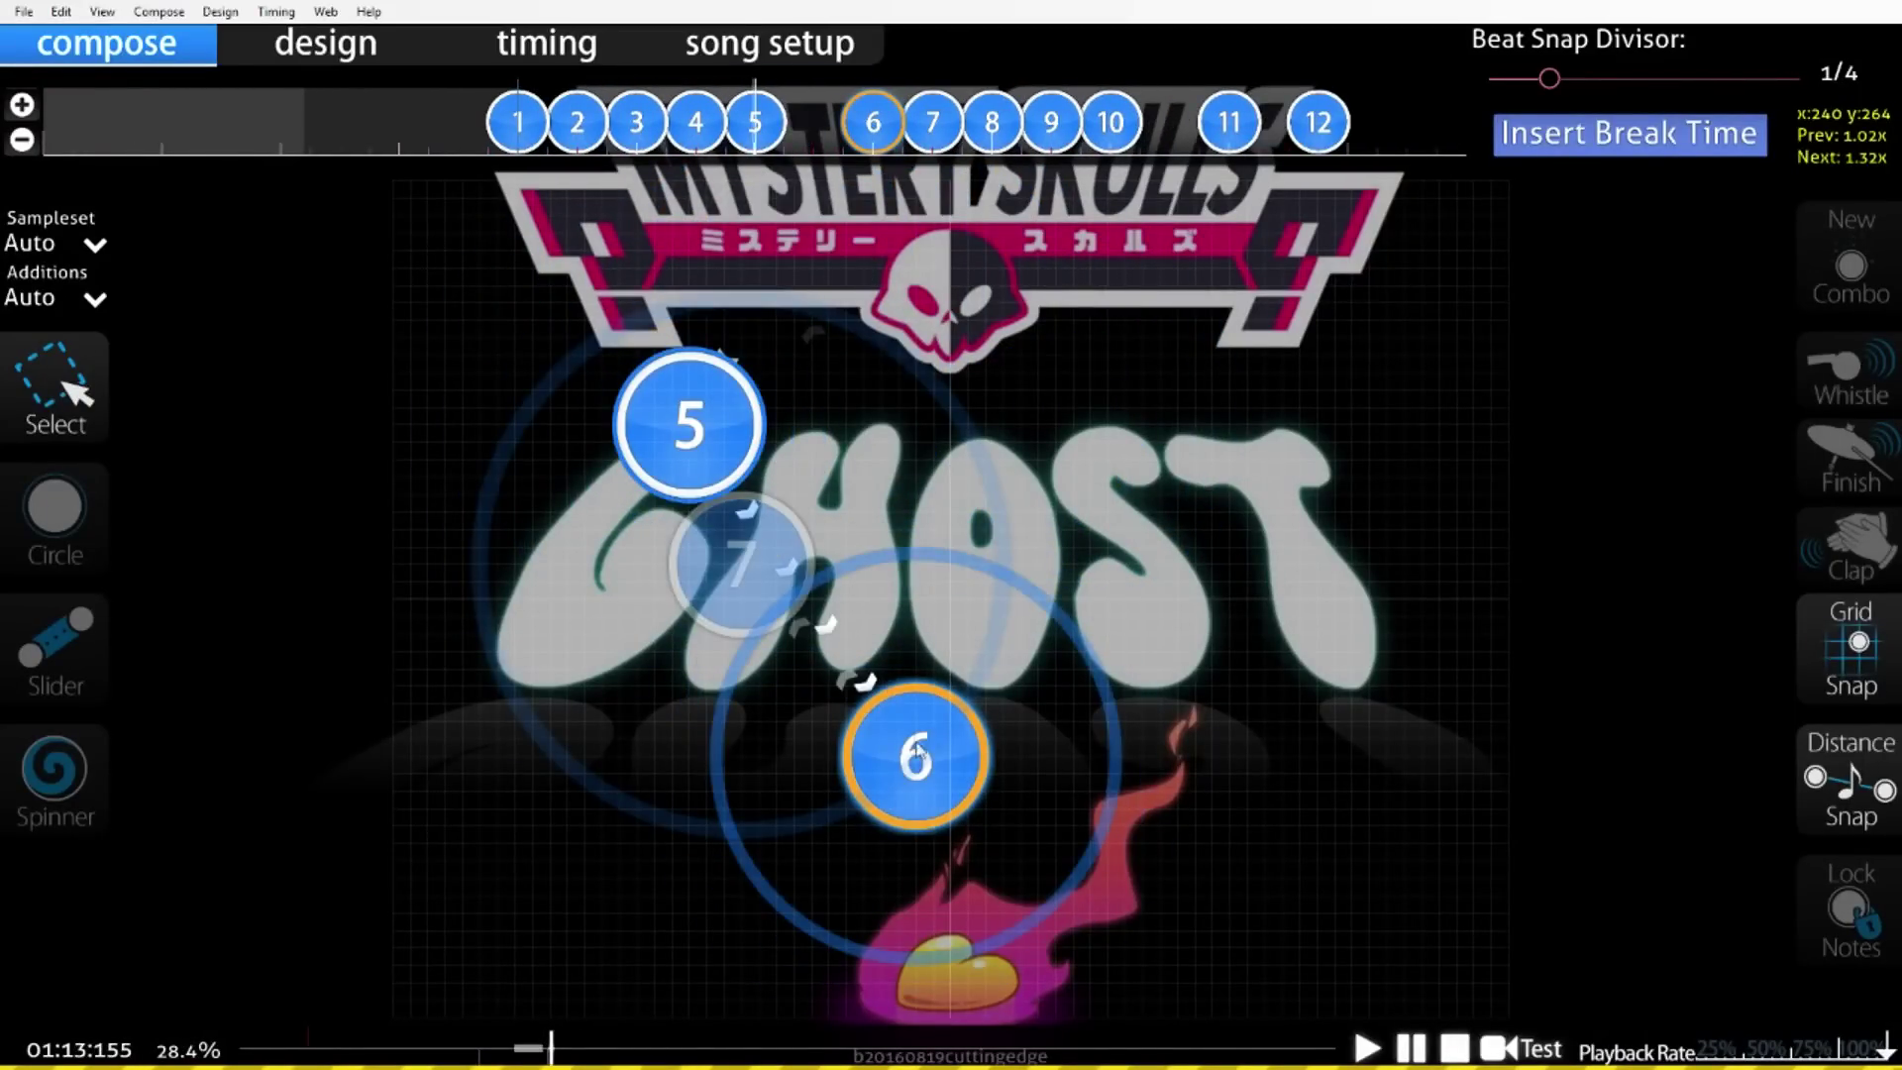
{"action": "left_click", "coordinate": [1814, 274]}
{"action": "left_click_drag", "start_coordinate": [1000, 757], "coordinate": [931, 791]}
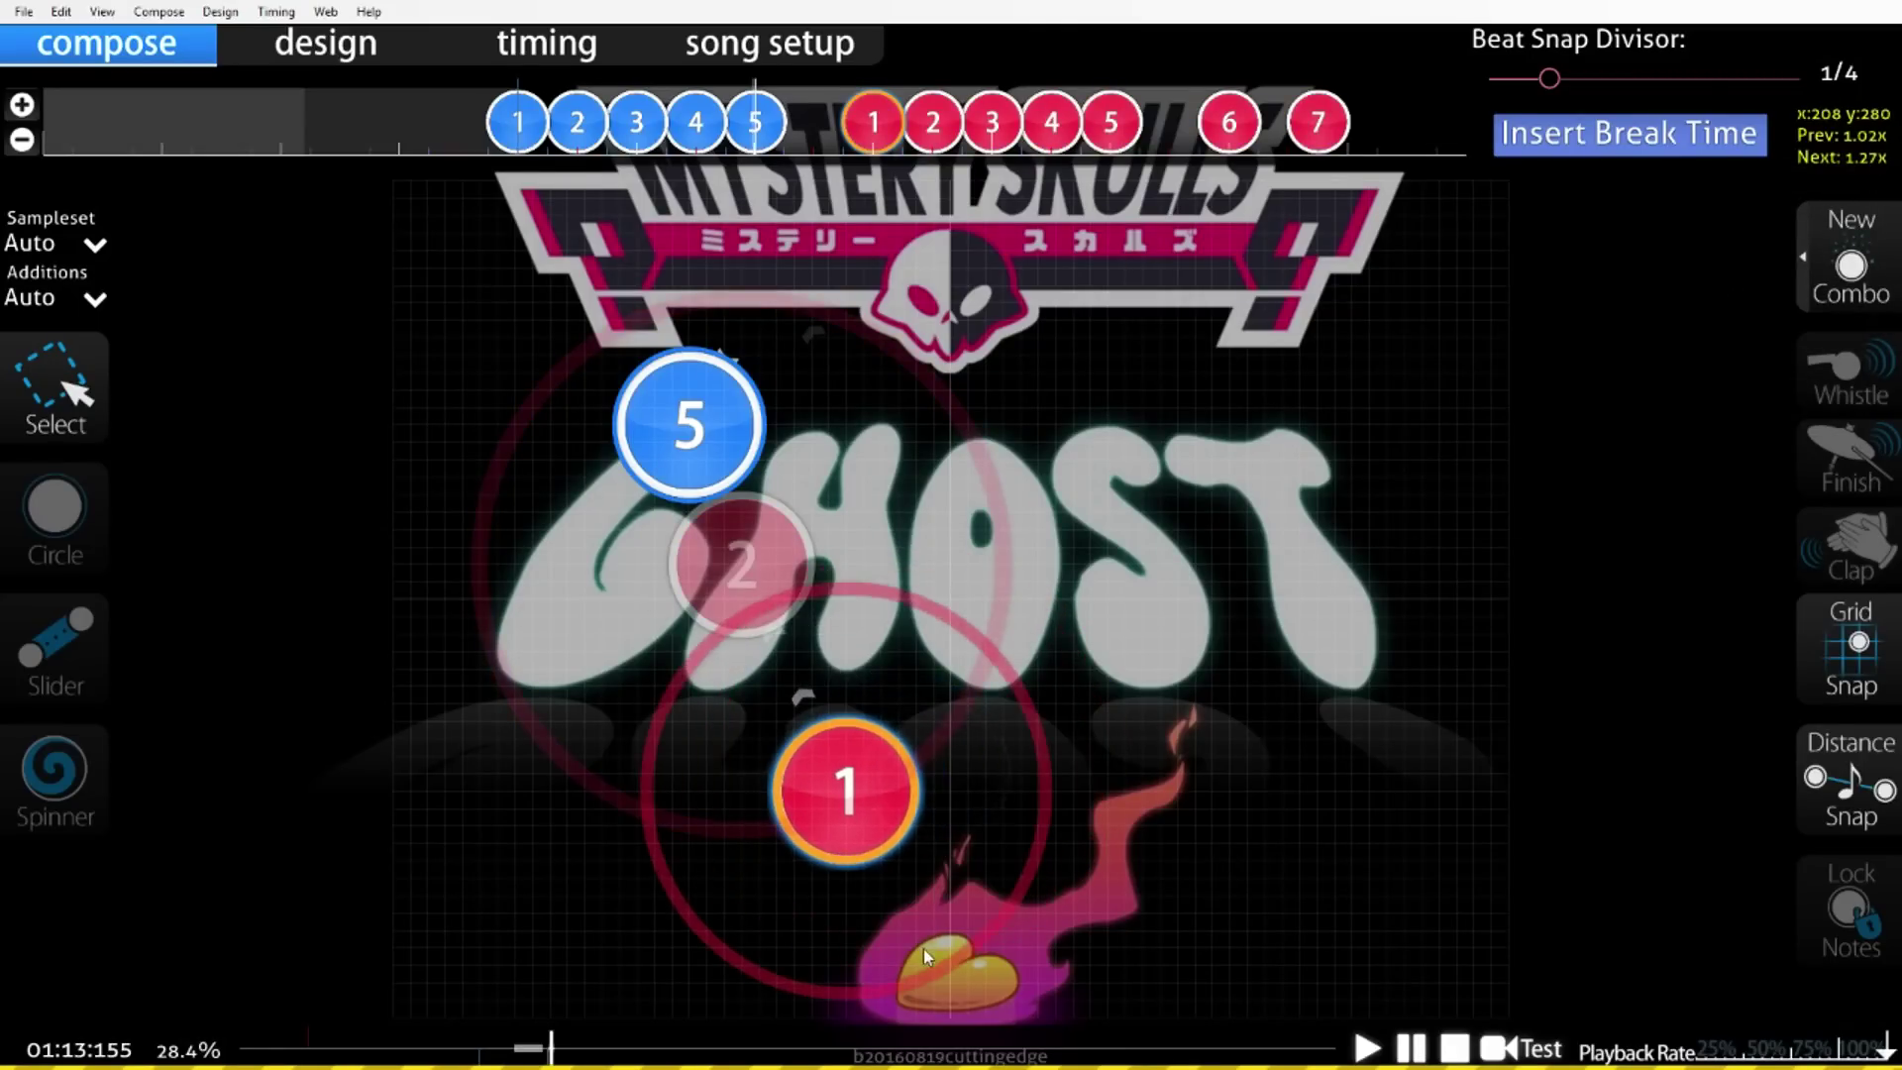
{"action": "left_click_drag", "start_coordinate": [857, 842], "coordinate": [951, 990]}
{"action": "key", "text": "alt"}
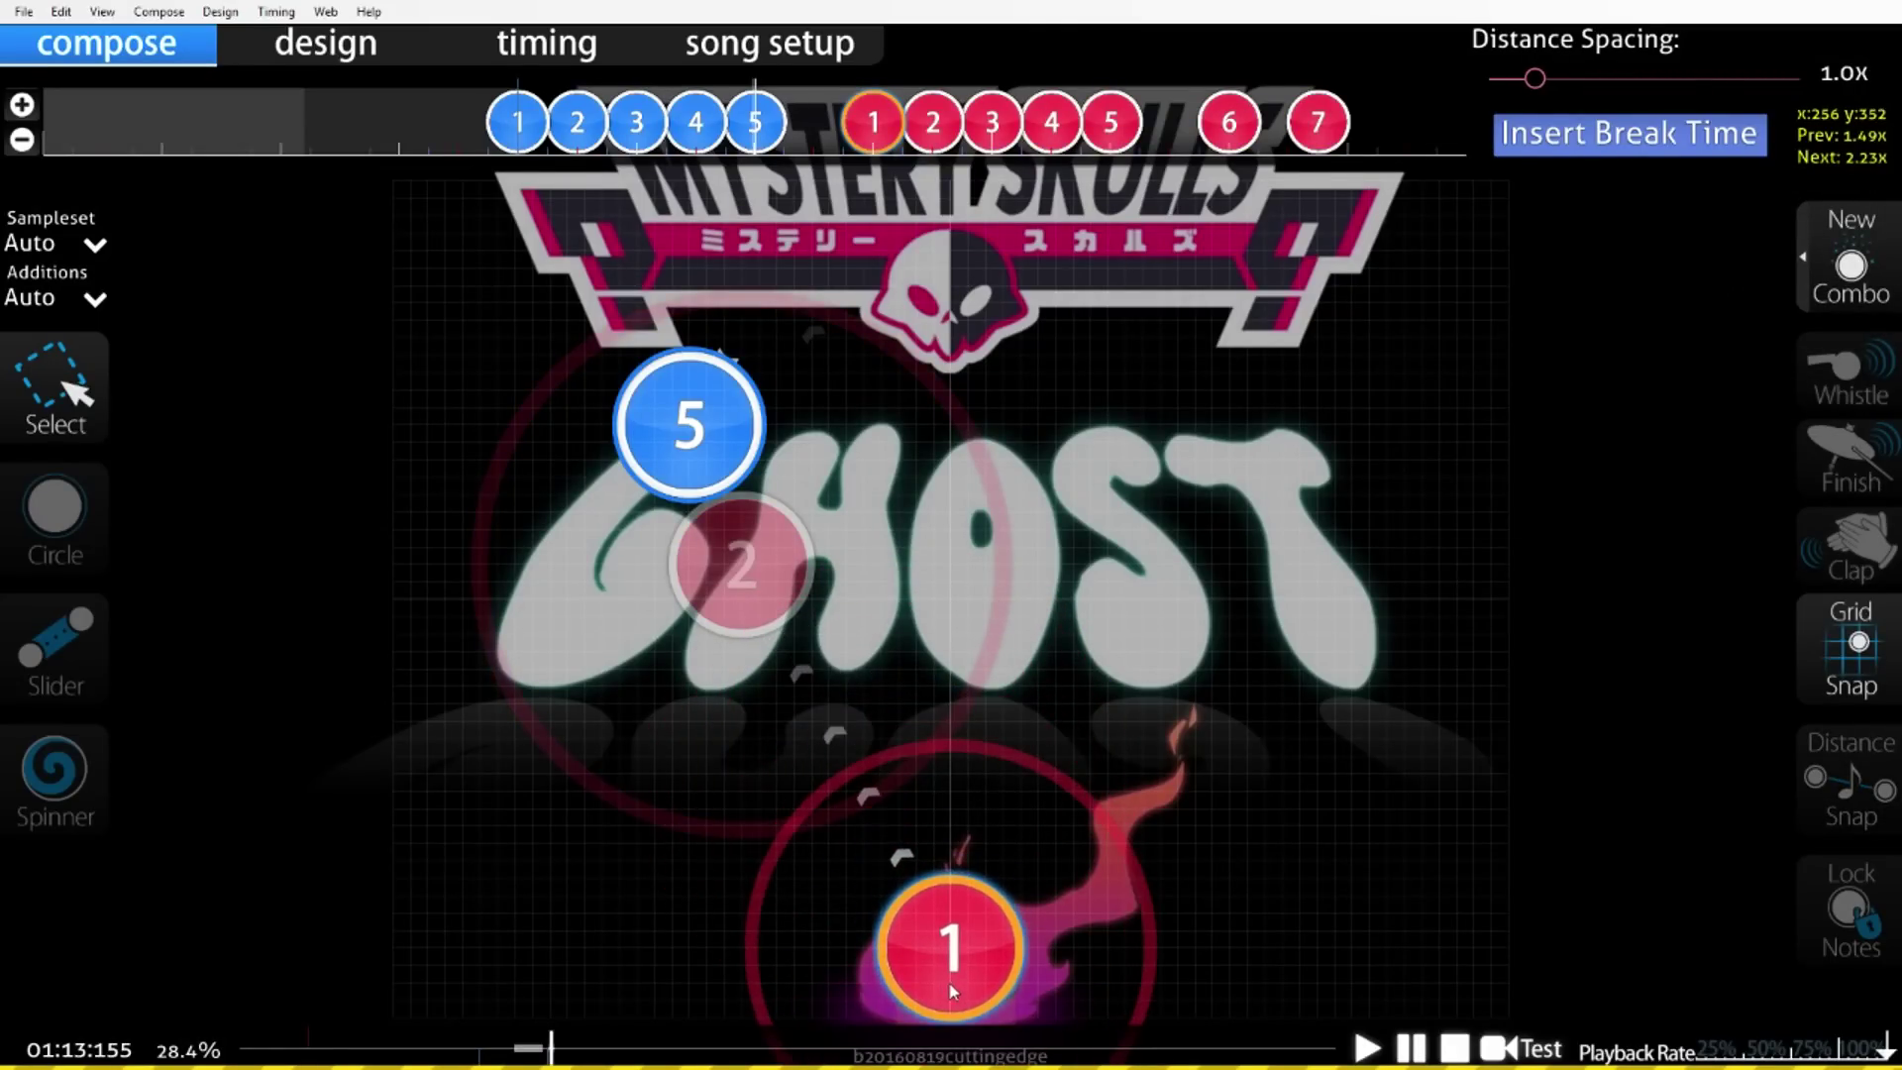
Place note 2 of the red combo directly above note 1, and note 3 to the lower left of note 2.
{"action": "left_click_drag", "start_coordinate": [723, 588], "coordinate": [936, 682]}
{"action": "scroll", "coordinate": [936, 681], "scroll_direction": "down", "scroll_amount": 1}
{"action": "left_click_drag", "start_coordinate": [707, 572], "coordinate": [764, 882]}
{"action": "left_click_drag", "start_coordinate": [936, 768], "coordinate": [949, 786]}
{"action": "left_click", "coordinate": [786, 729]}
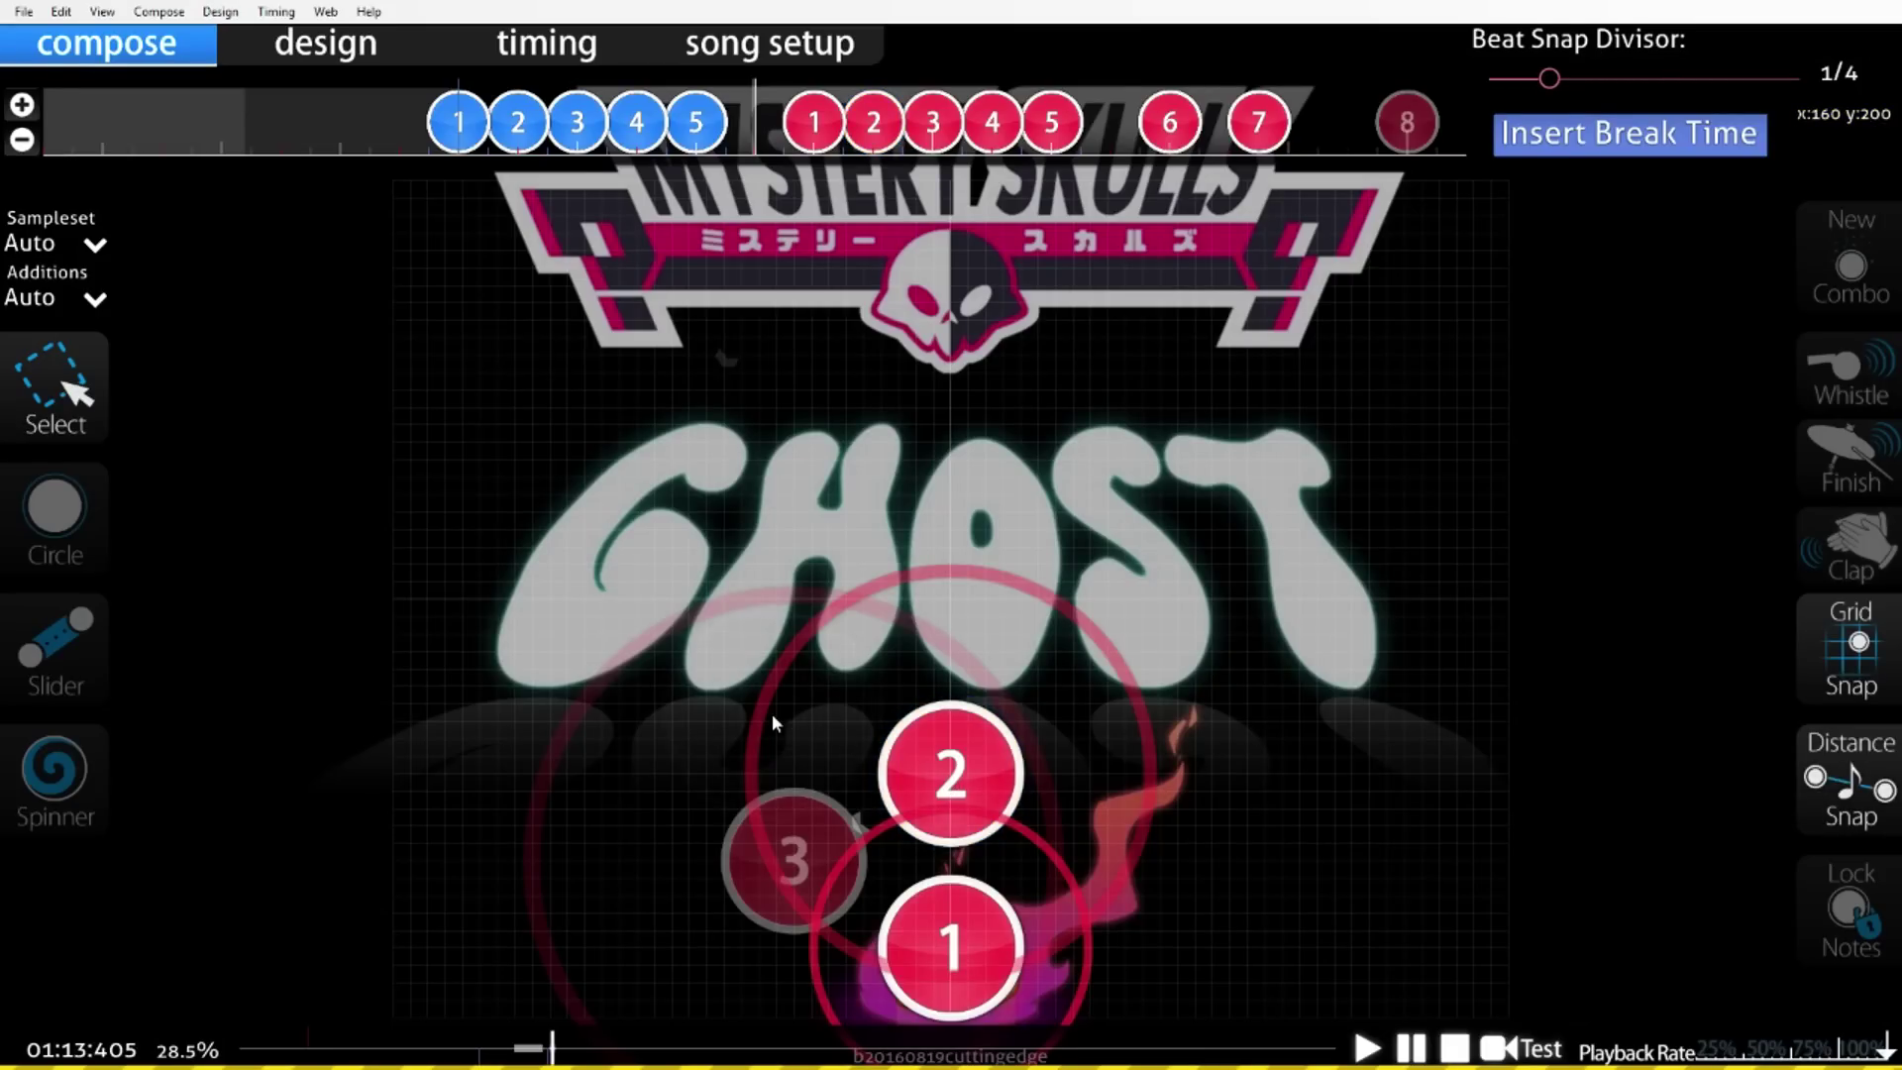
Move note 4 of the red combo to x:184 y:232 and note 5 to x:256 y:184.
{"action": "scroll", "coordinate": [777, 720], "scroll_direction": "down", "scroll_amount": 3}
{"action": "left_click_drag", "start_coordinate": [762, 572], "coordinate": [832, 728]}
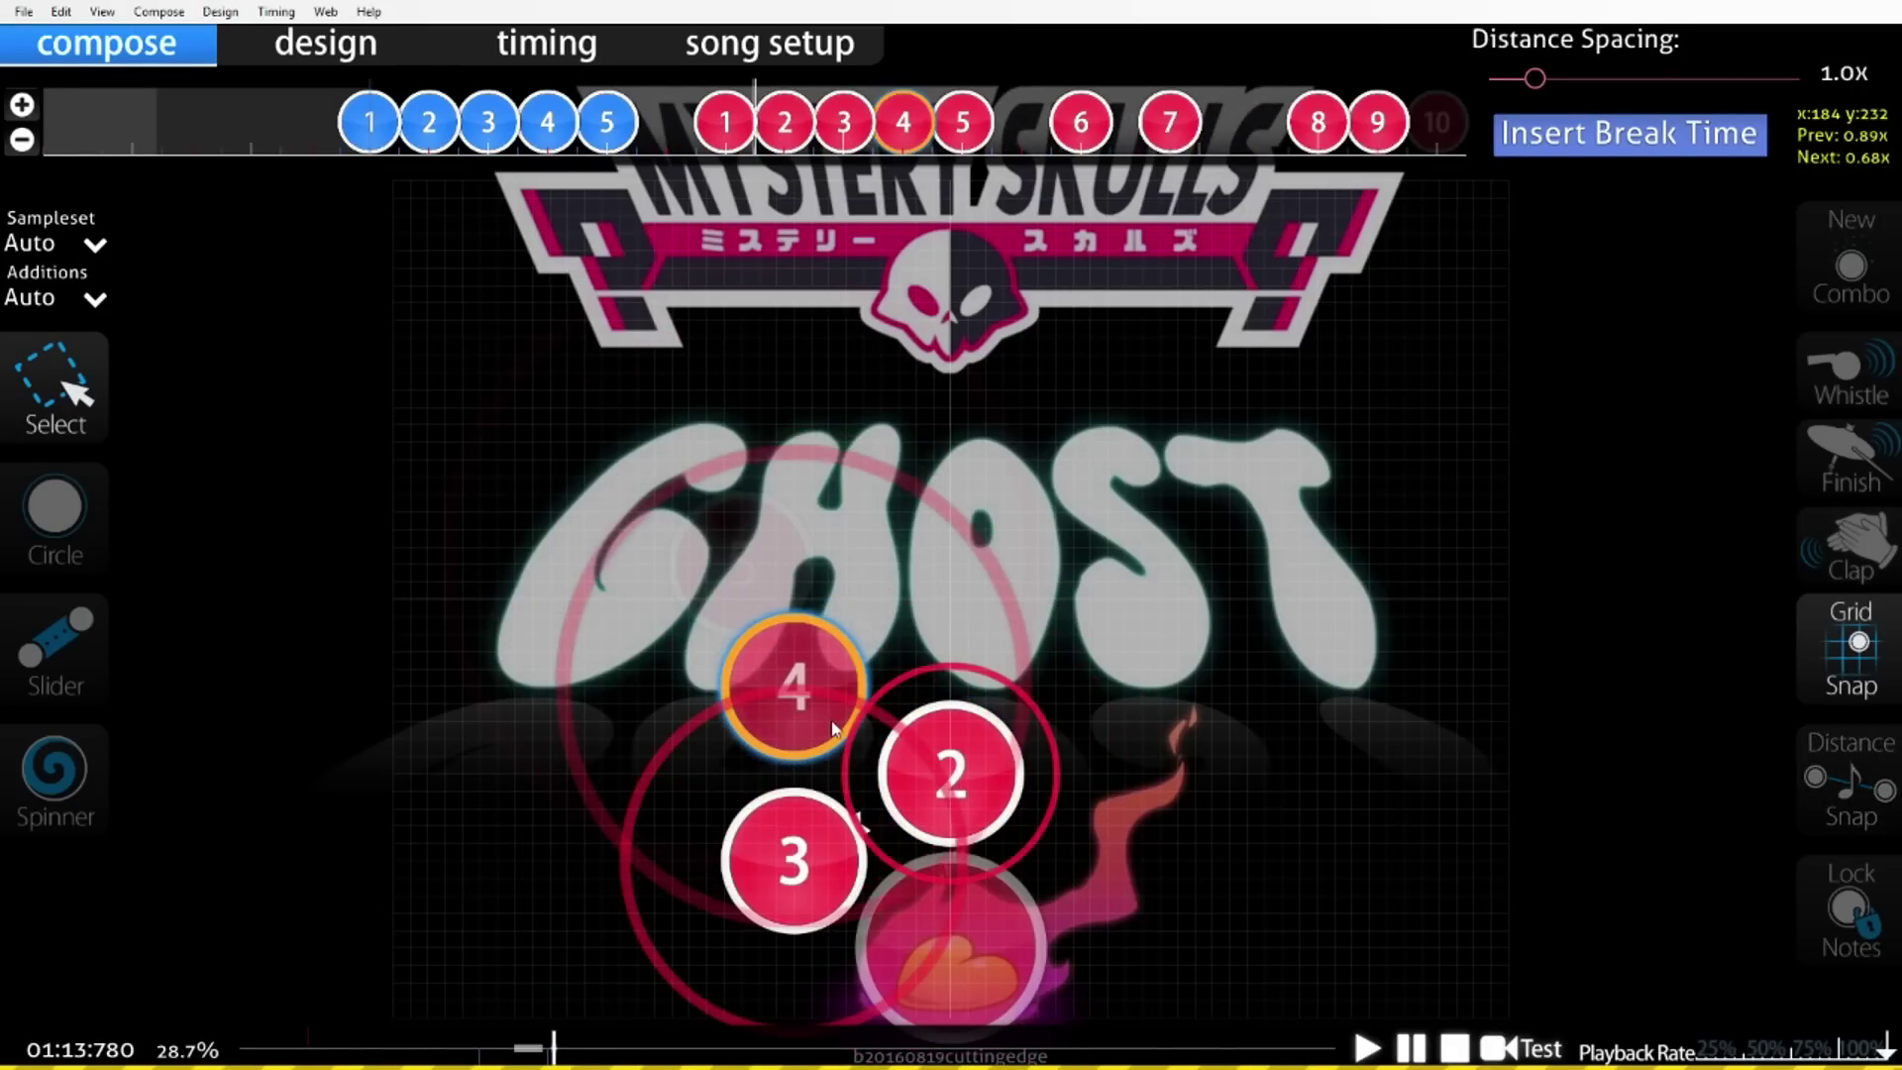
{"action": "scroll", "coordinate": [833, 728], "scroll_direction": "down", "scroll_amount": 2}
{"action": "left_click_drag", "start_coordinate": [786, 547], "coordinate": [944, 602]}
{"action": "scroll", "coordinate": [973, 638], "scroll_direction": "down", "scroll_amount": 3}
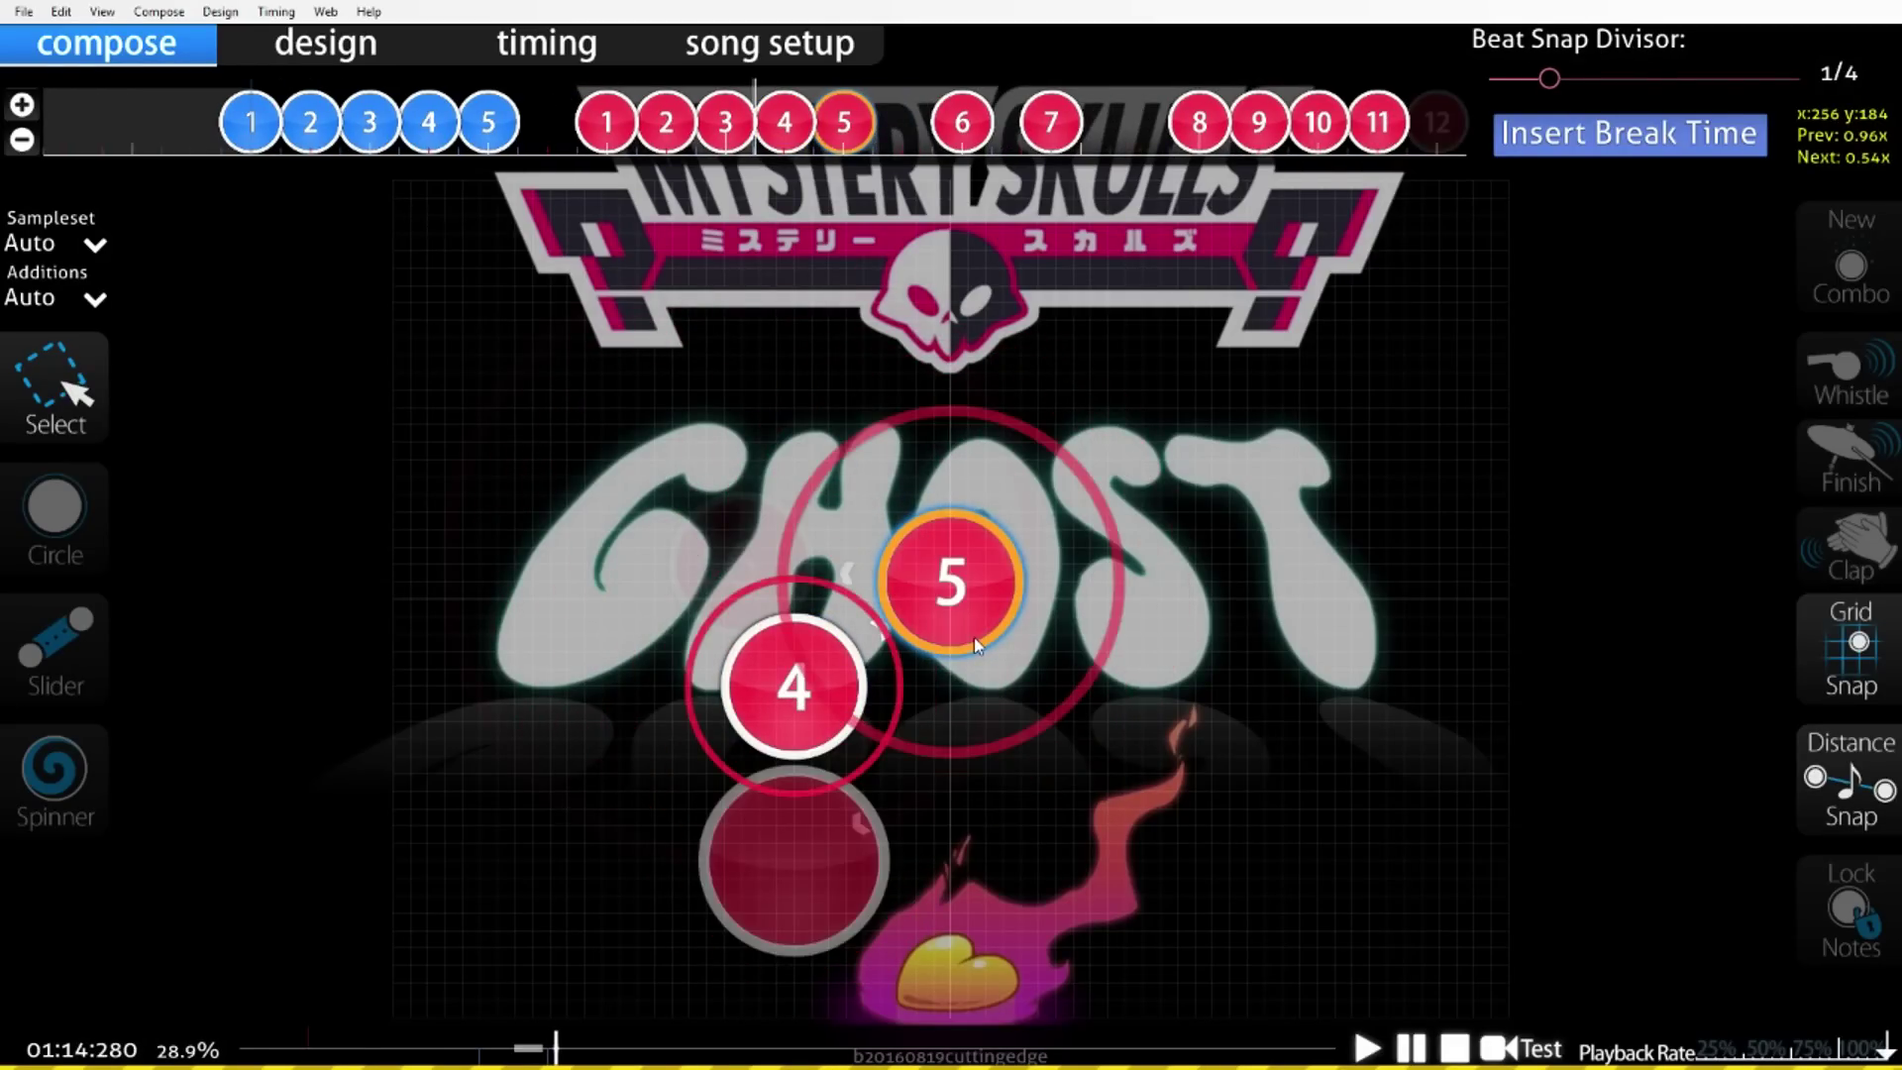
Examine the red combo's five-note zigzag and its flow by moving back and forth through the timeline.
{"action": "scroll", "coordinate": [996, 698], "scroll_direction": "up", "scroll_amount": 5}
{"action": "scroll", "coordinate": [951, 842], "scroll_direction": "down", "scroll_amount": 2}
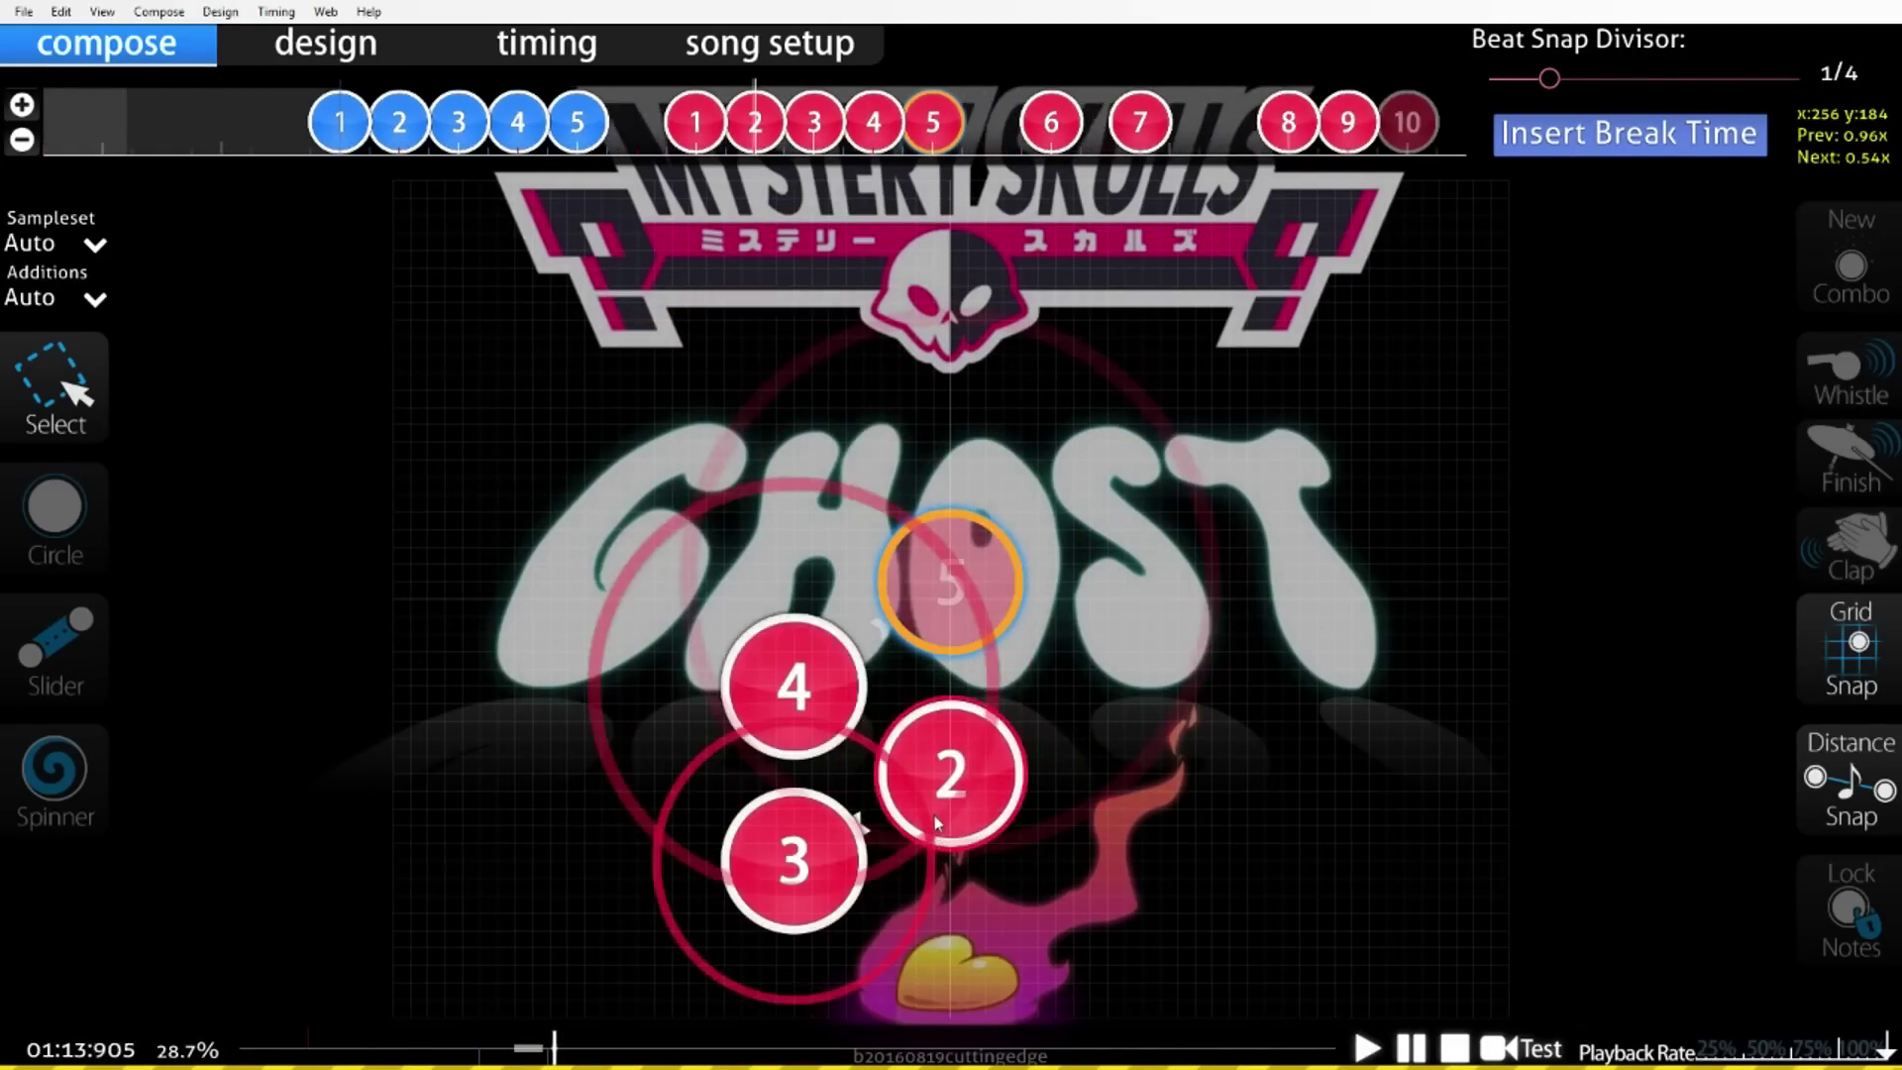
{"action": "scroll", "coordinate": [939, 811], "scroll_direction": "up", "scroll_amount": 1}
{"action": "scroll", "coordinate": [944, 807], "scroll_direction": "up", "scroll_amount": 2}
{"action": "scroll", "coordinate": [961, 616], "scroll_direction": "down", "scroll_amount": 2}
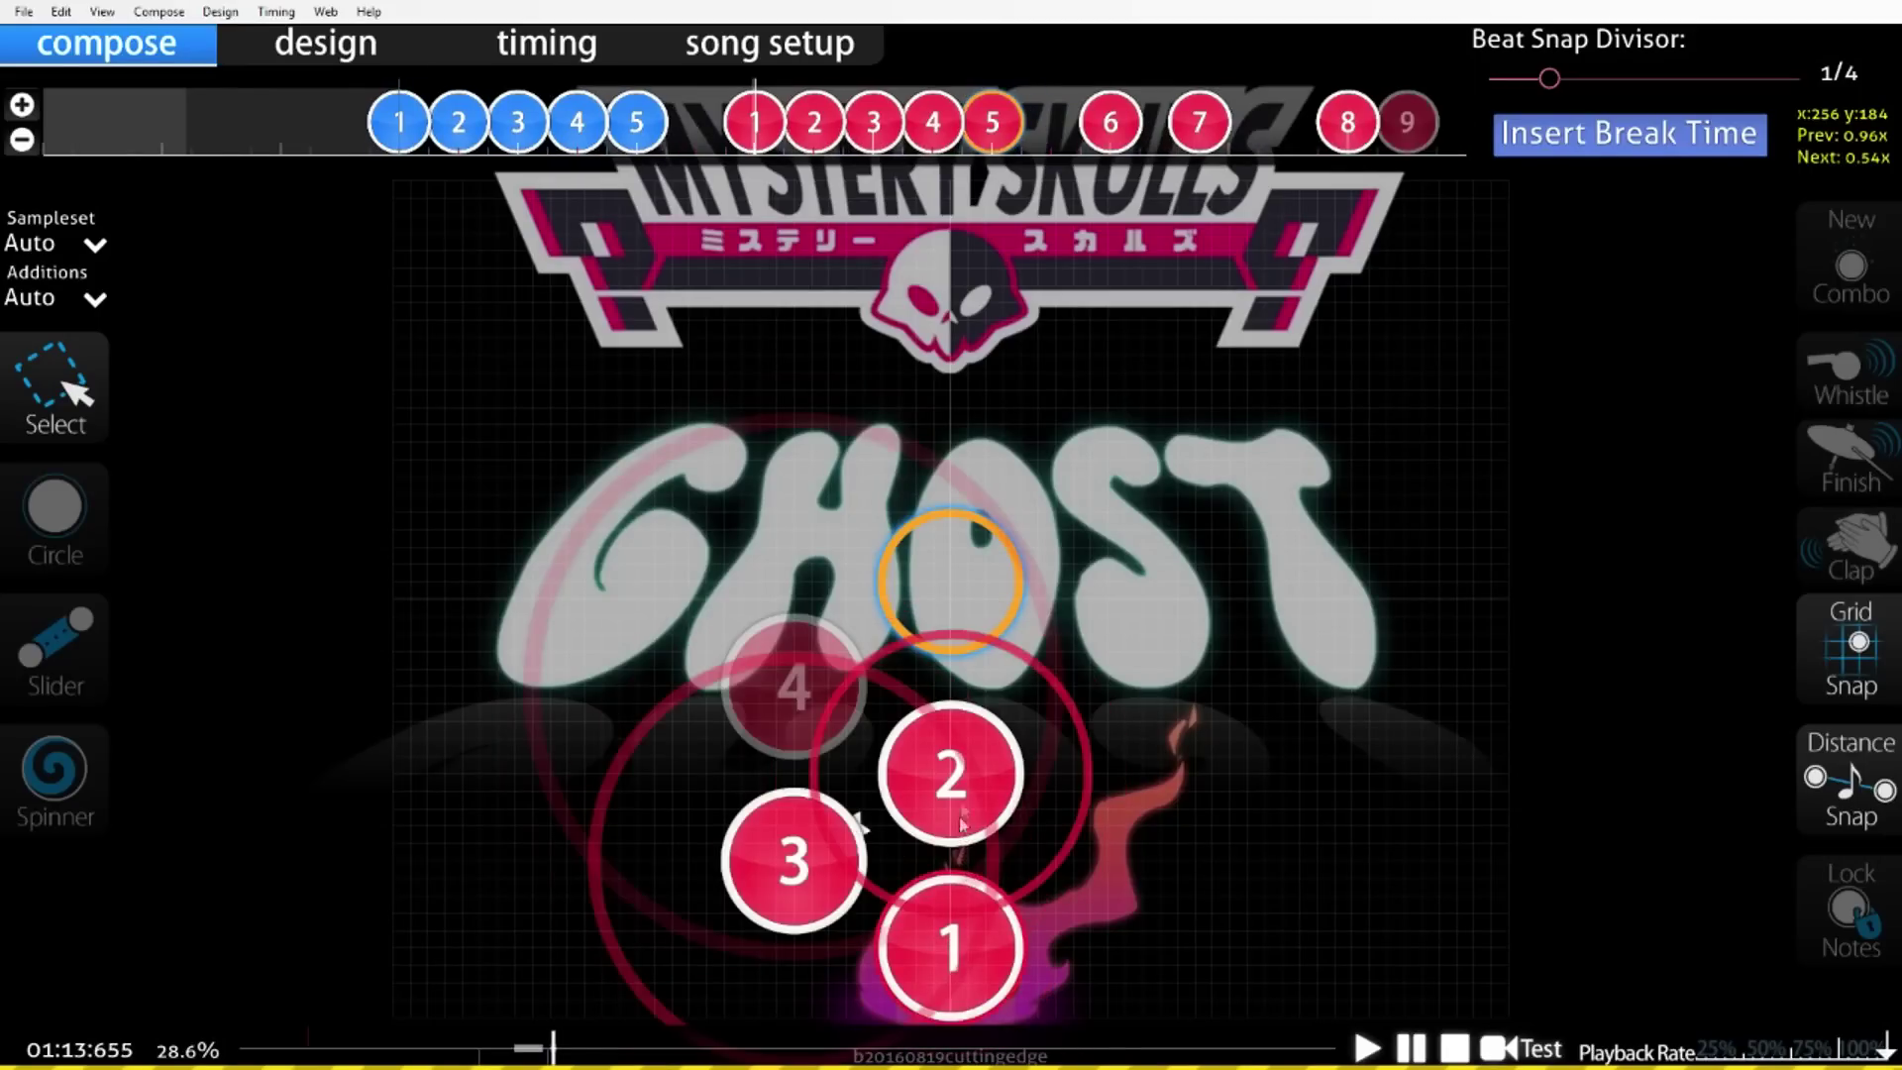
{"action": "key", "text": "alt"}
{"action": "scroll", "coordinate": [979, 741], "scroll_direction": "up", "scroll_amount": 4}
{"action": "scroll", "coordinate": [981, 694], "scroll_direction": "down", "scroll_amount": 10}
{"action": "scroll", "coordinate": [988, 649], "scroll_direction": "down", "scroll_amount": 1}
Start a new combo on the note following the red five-note pattern and move it to x:400 y:88.
{"action": "left_click", "coordinate": [1850, 287]}
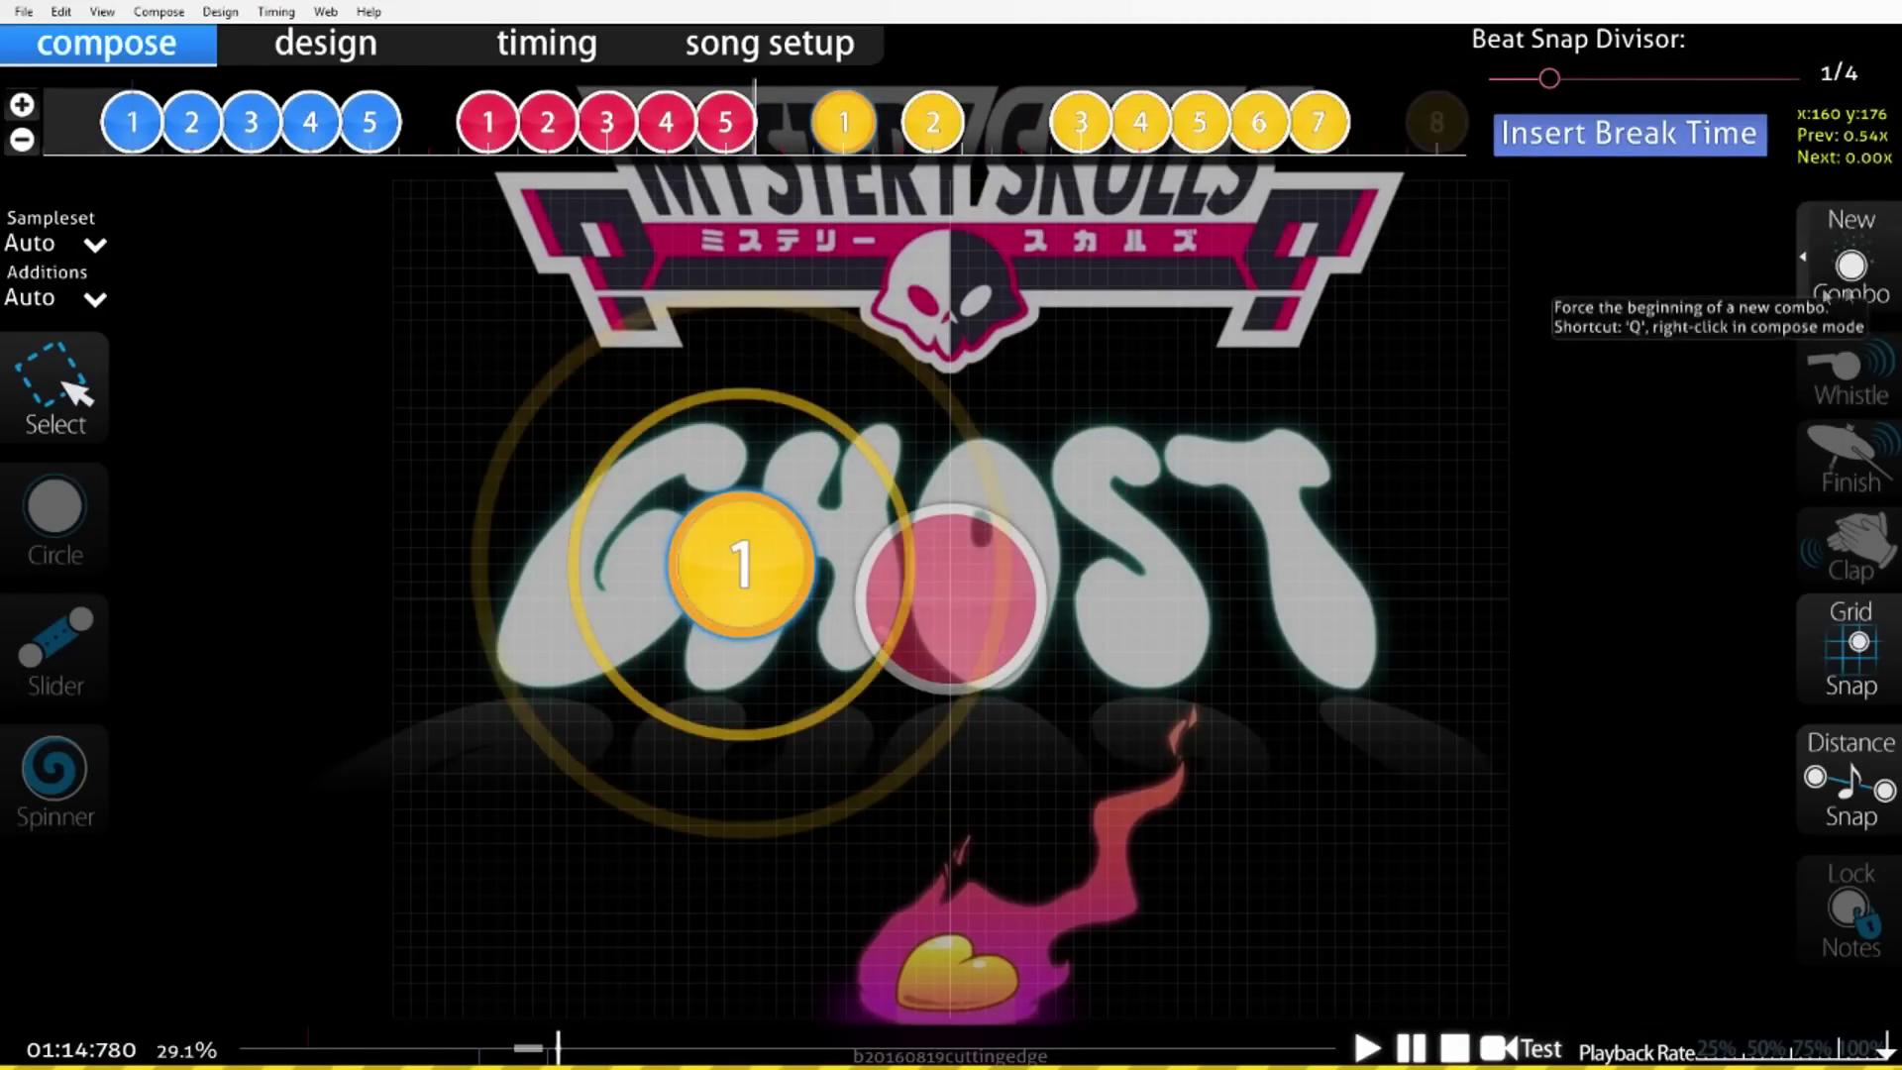
{"action": "left_click_drag", "start_coordinate": [741, 545], "coordinate": [1264, 353]}
{"action": "scroll", "coordinate": [1182, 426], "scroll_direction": "down", "scroll_amount": 3}
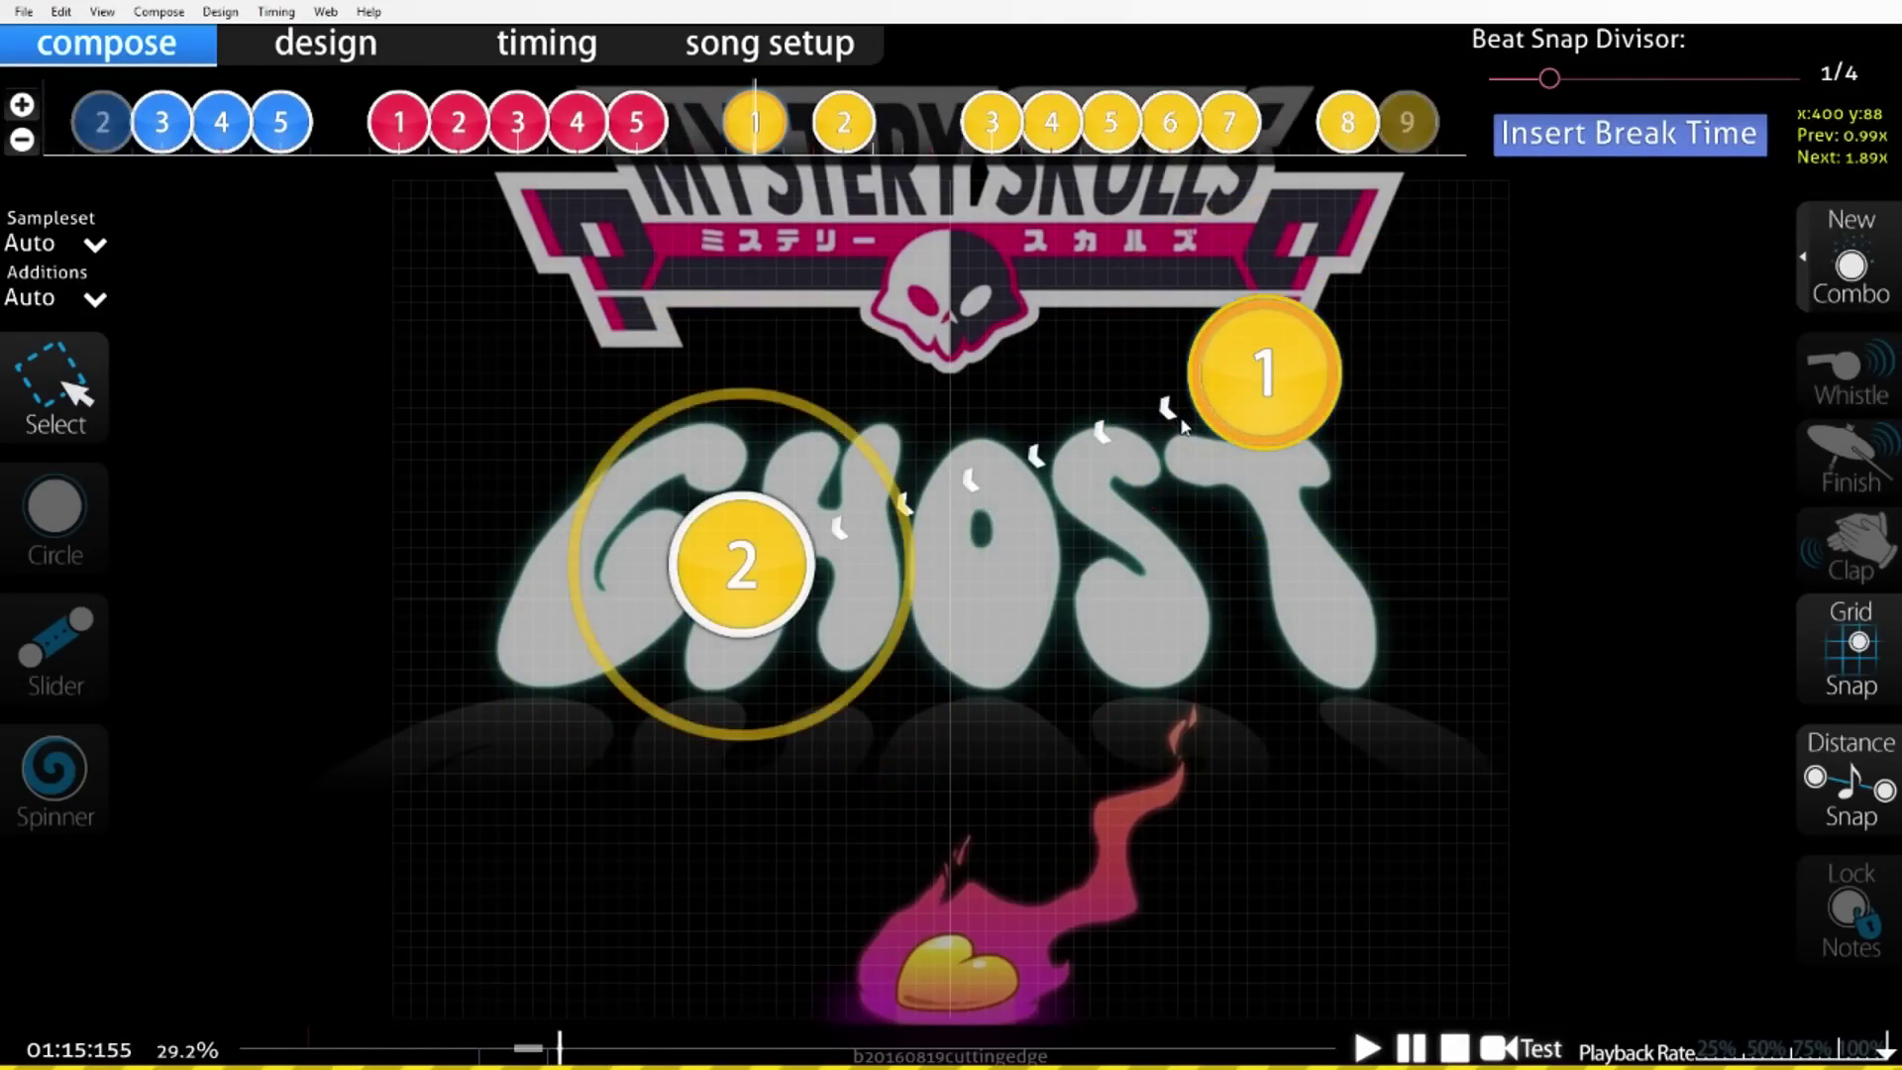
Draw a curved slider at 01:15:155 from x:400 y:88, bending down and back to the left.
{"action": "left_click", "coordinate": [59, 622]}
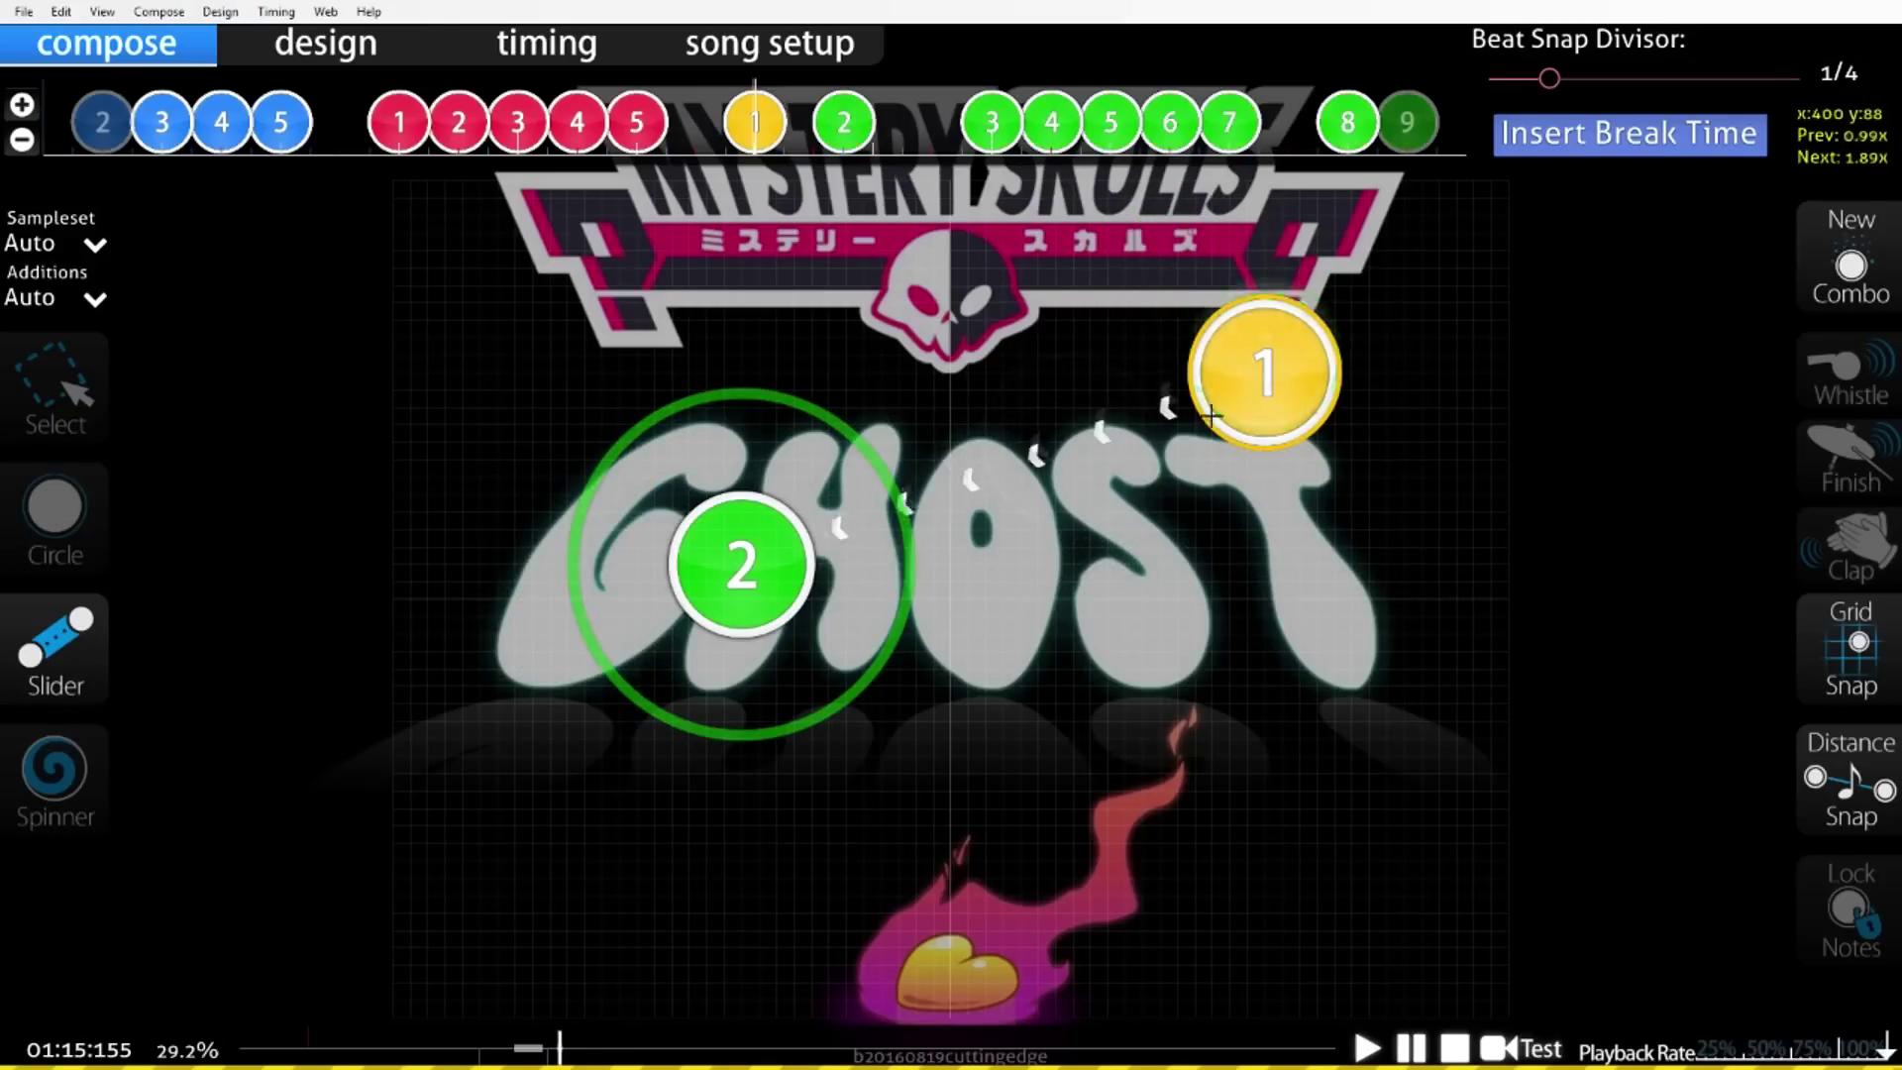
{"action": "left_click", "coordinate": [1228, 381]}
{"action": "left_click", "coordinate": [1212, 492]}
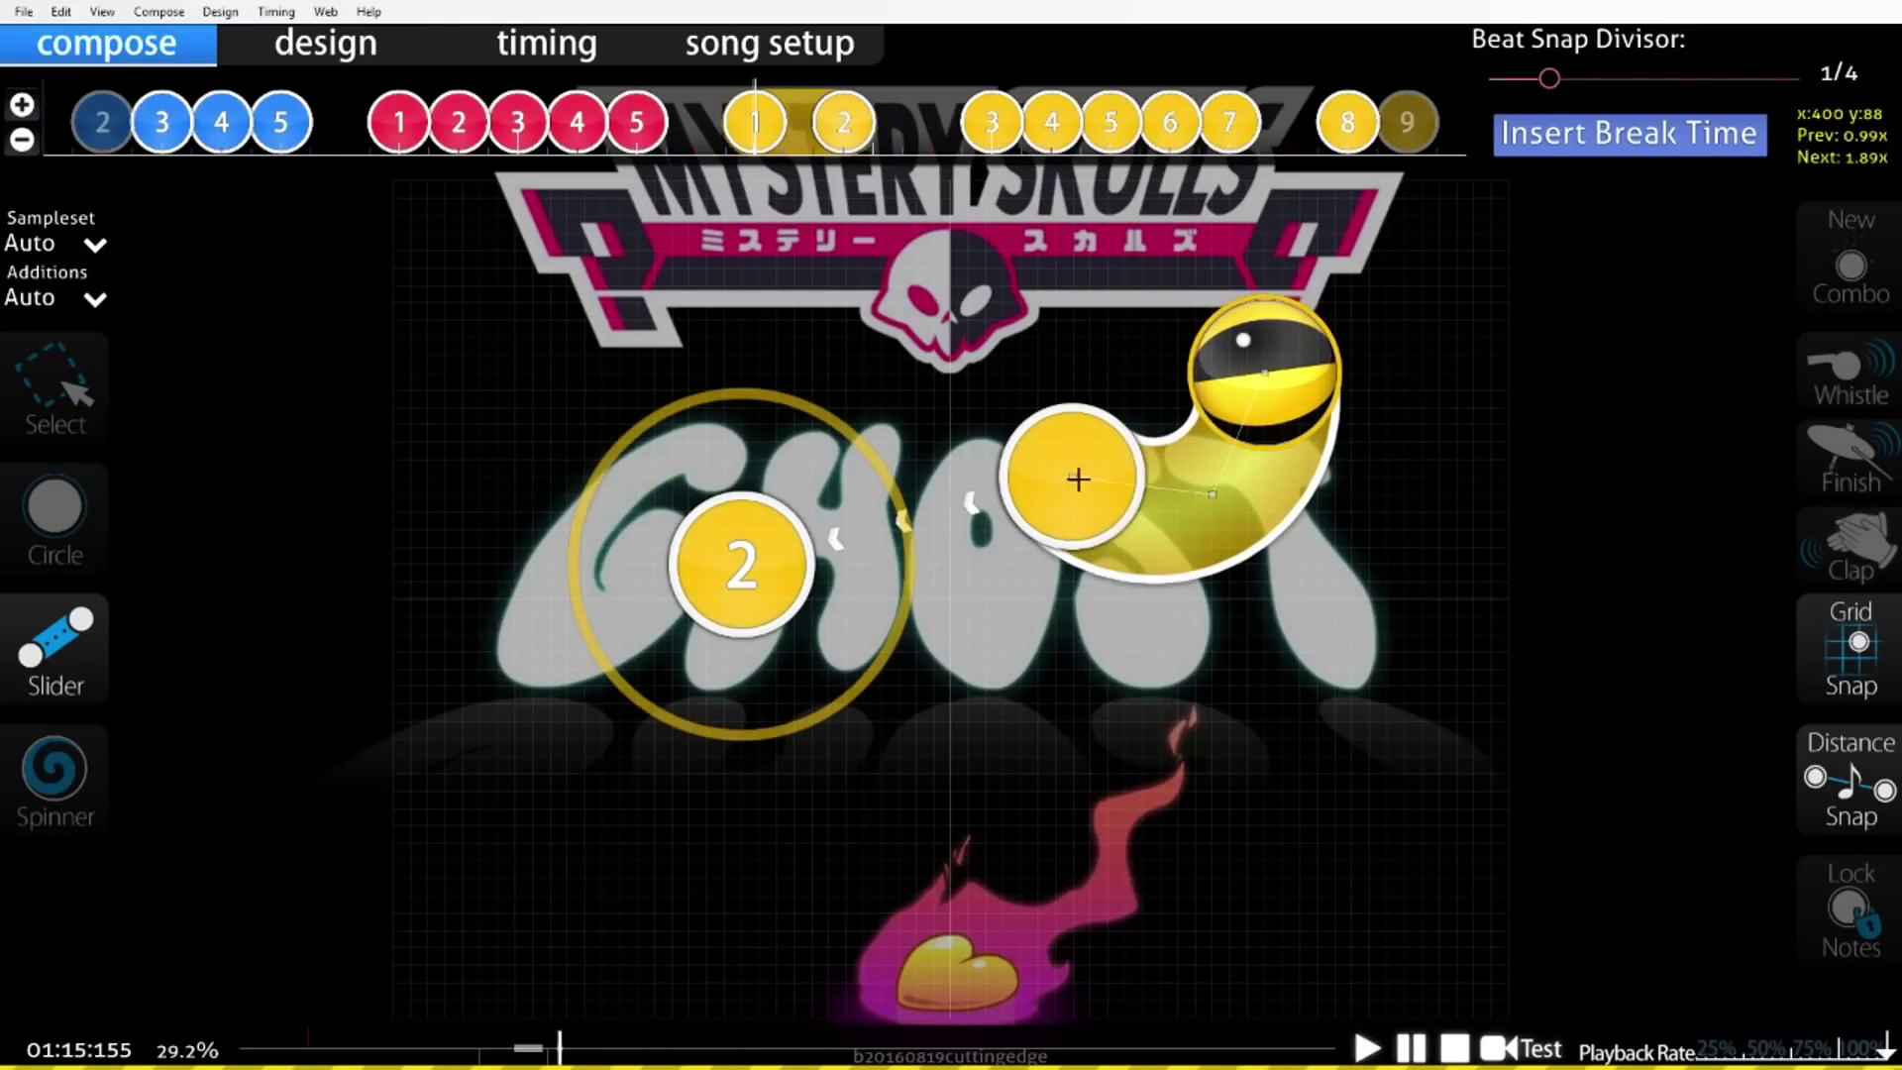
{"action": "right_click", "coordinate": [1062, 468]}
Delete the leftover stacked circles that come right after the slider's start.
{"action": "left_click", "coordinate": [34, 397]}
{"action": "left_click", "coordinate": [716, 556]}
{"action": "scroll", "coordinate": [733, 557], "scroll_direction": "down", "scroll_amount": 4}
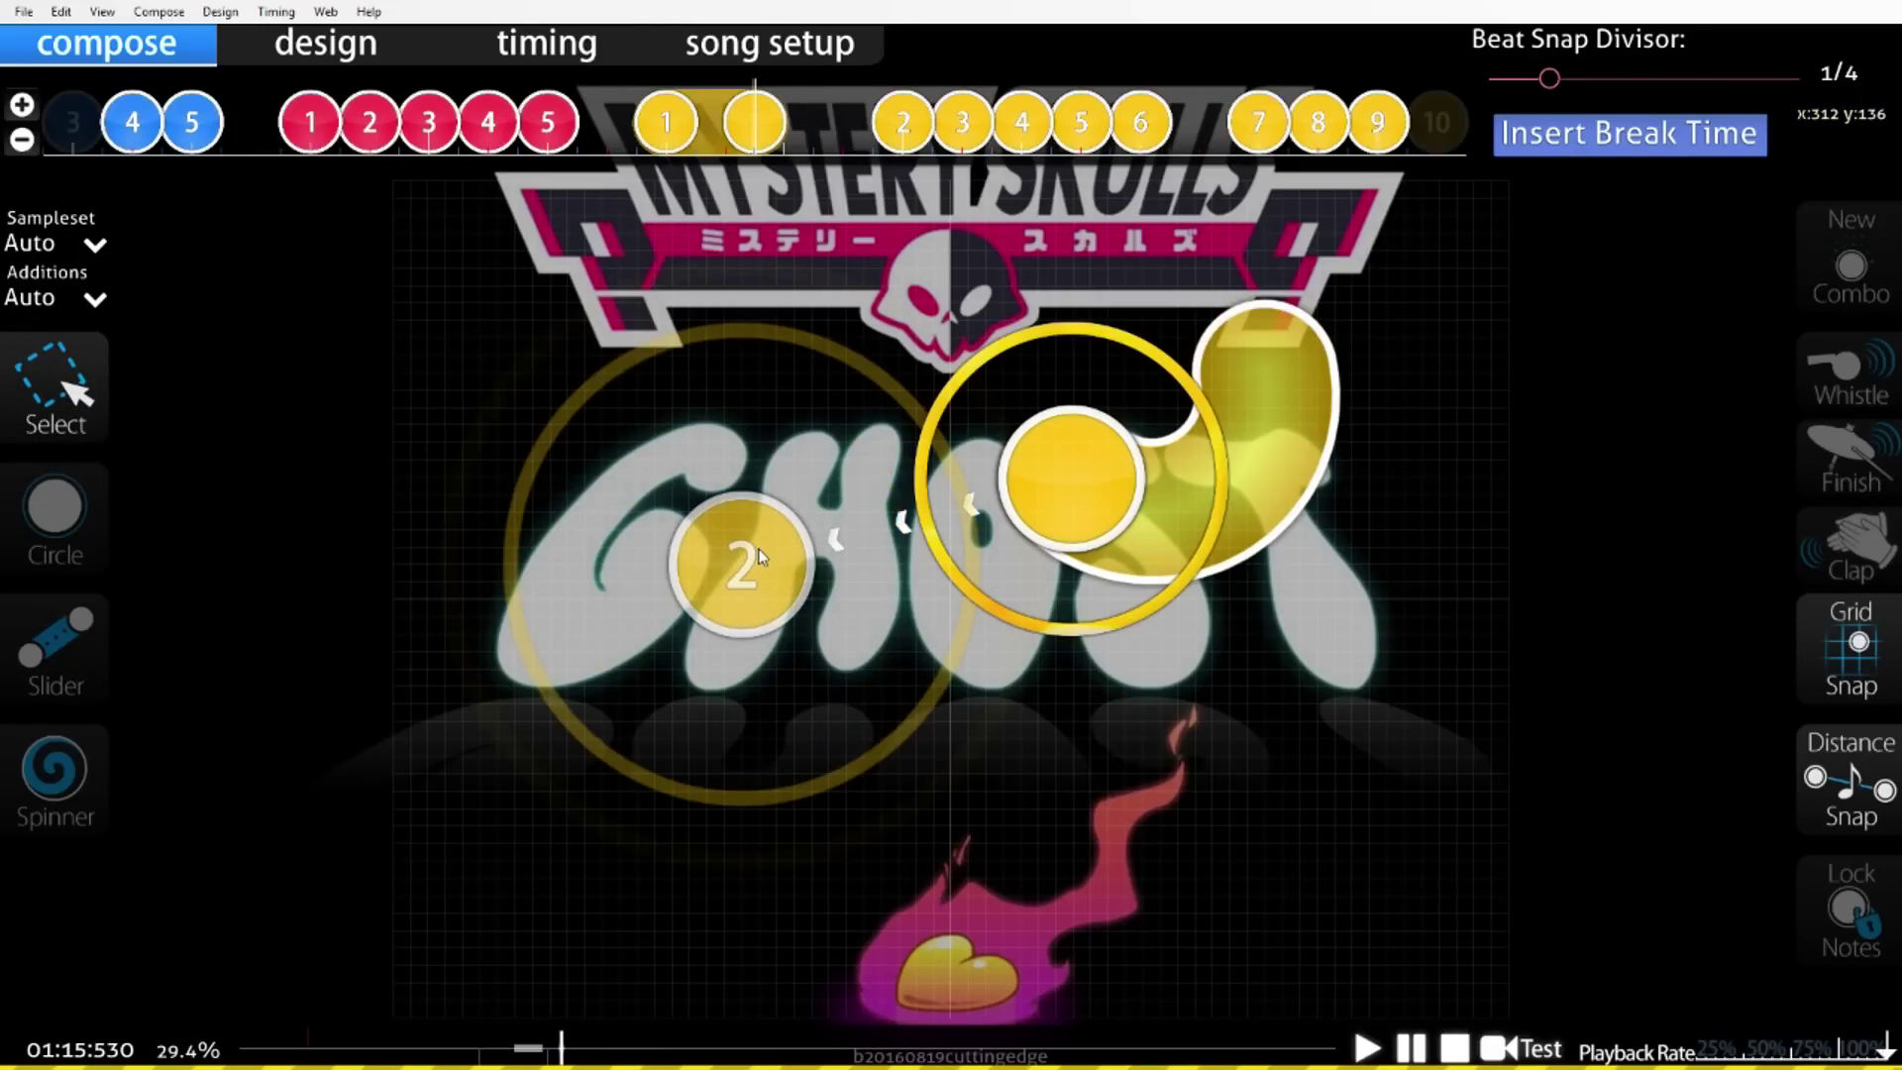
{"action": "right_click", "coordinate": [760, 556]}
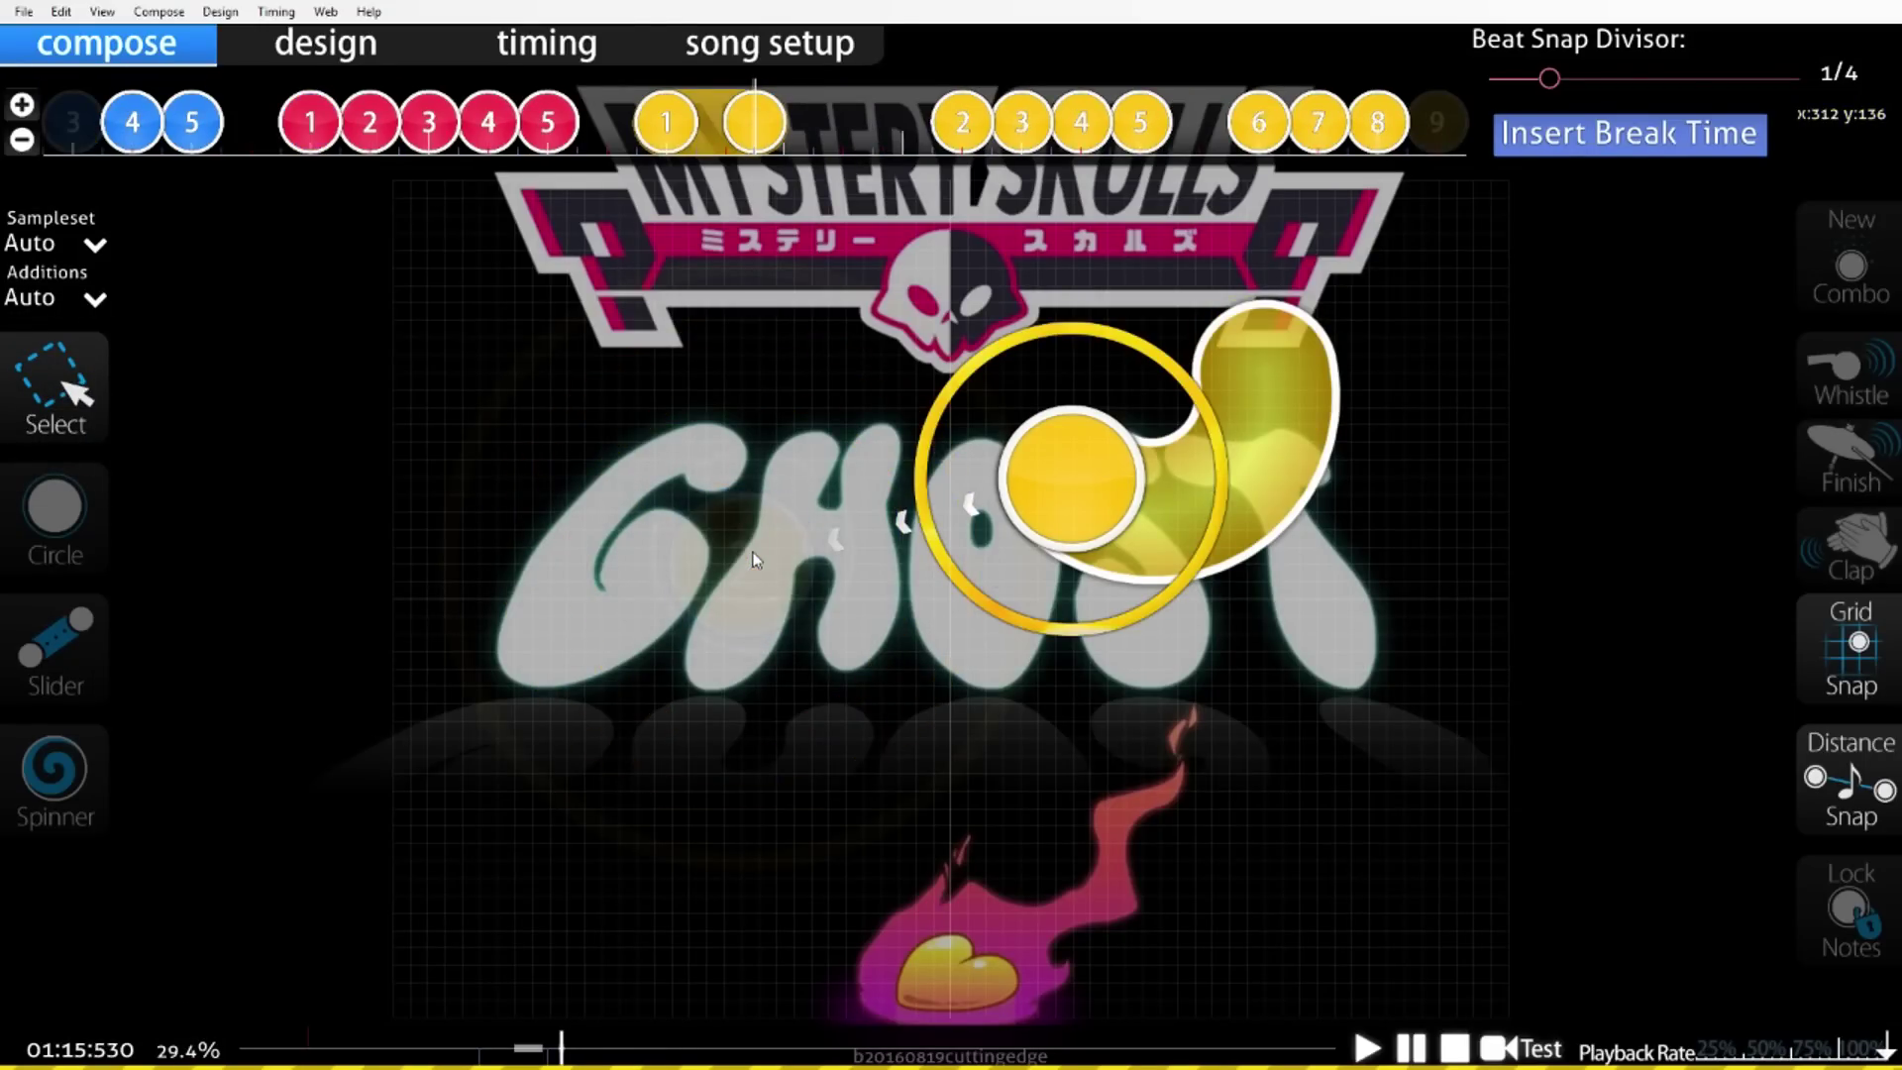
Place a new-combo circle at 01:16:155 on top of the stacked notes.
{"action": "scroll", "coordinate": [794, 370], "scroll_direction": "down", "scroll_amount": 4}
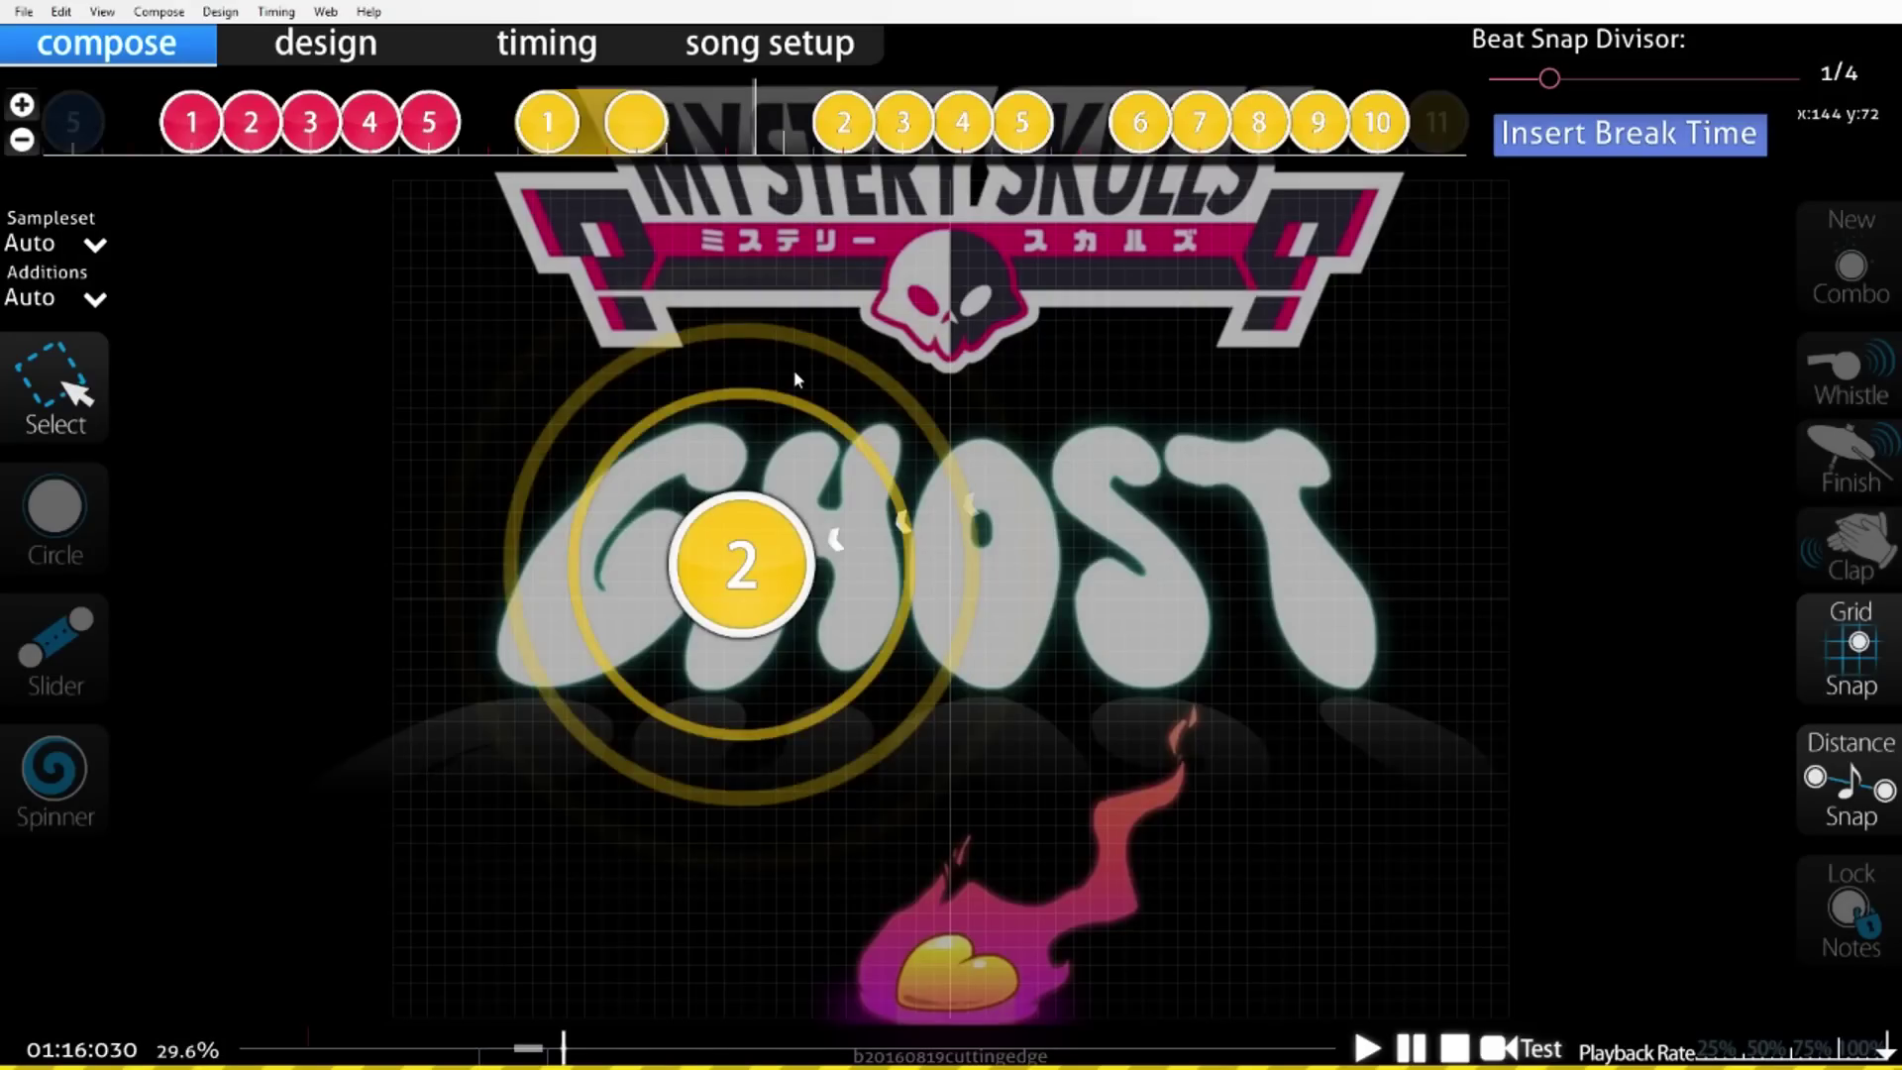
{"action": "scroll", "coordinate": [794, 371], "scroll_direction": "down", "scroll_amount": 1}
{"action": "left_click", "coordinate": [62, 527]}
{"action": "key", "text": "q"}
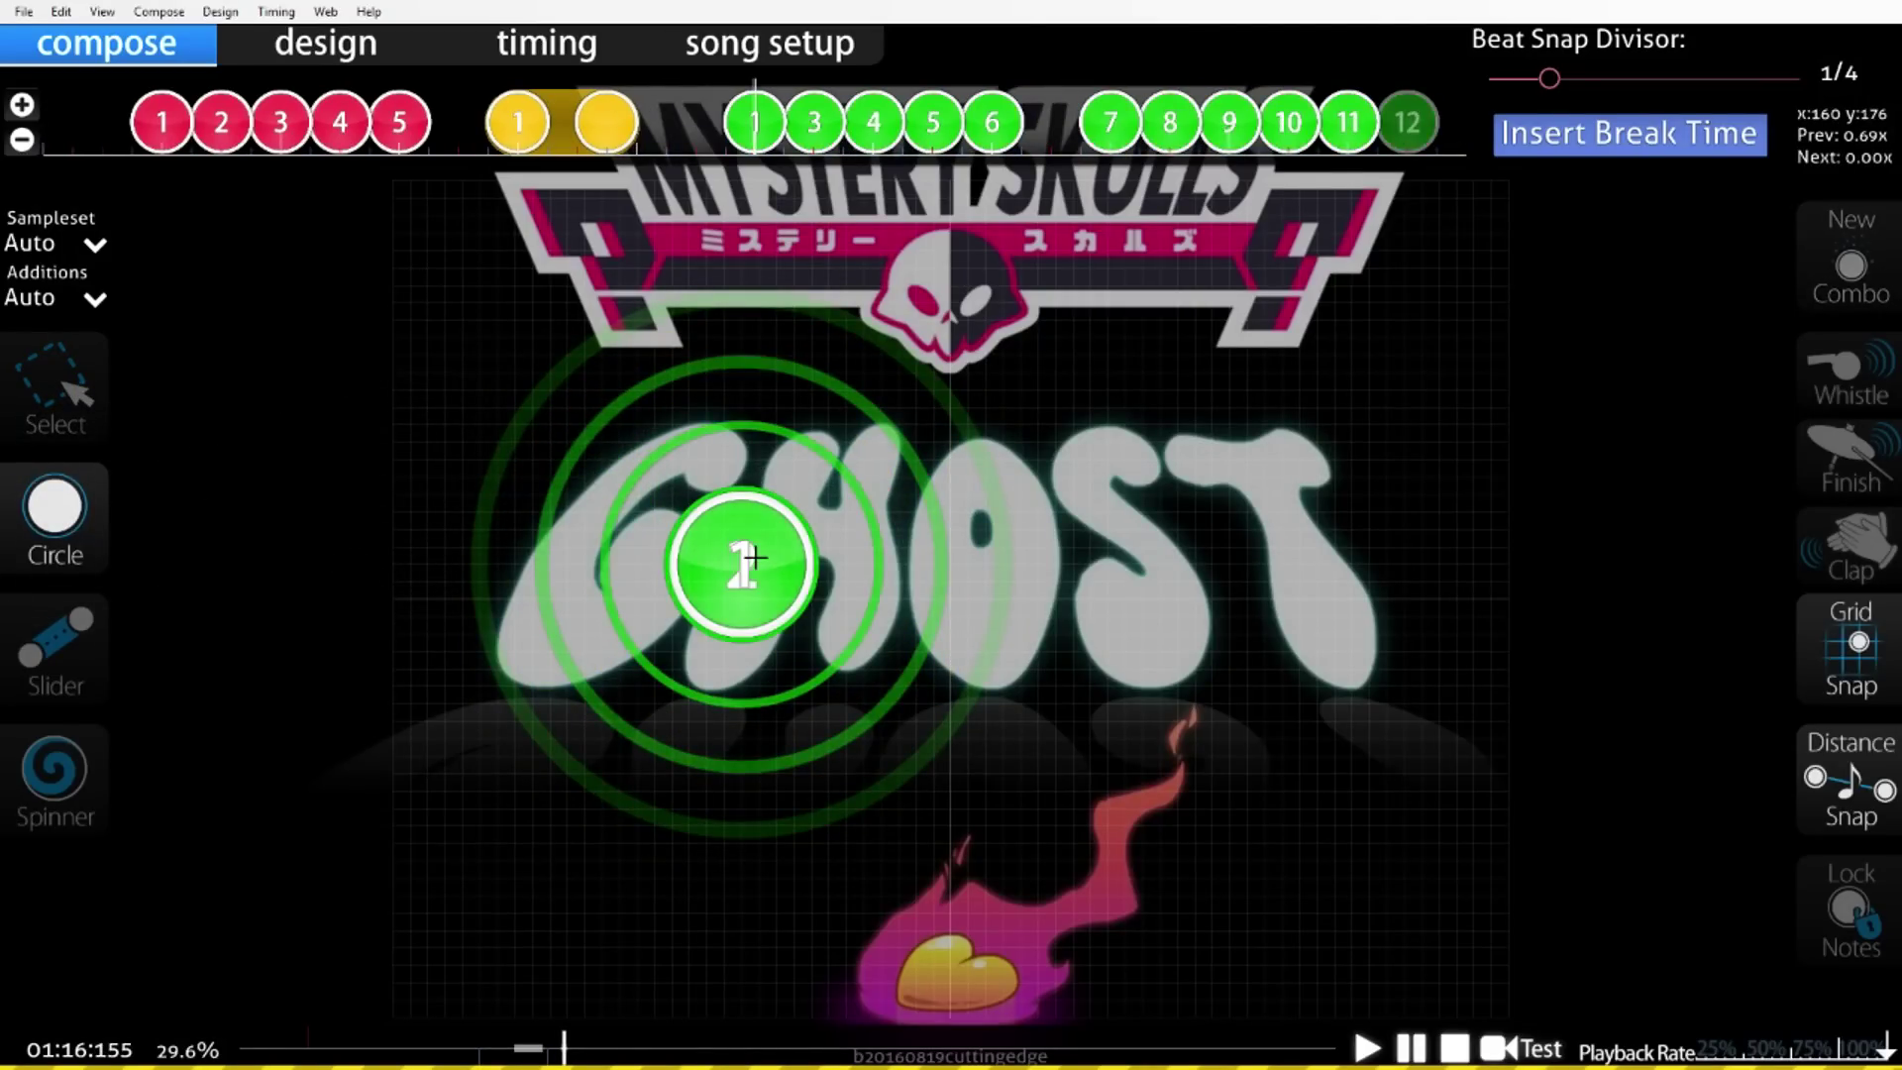
{"action": "left_click", "coordinate": [742, 562]}
{"action": "key", "text": "1"}
Spread the first three green notes into a triangle, with note 2 at x:168 y:88 and note 3 below between notes 1 and 2.
{"action": "left_click_drag", "start_coordinate": [738, 544], "coordinate": [902, 371]}
{"action": "left_click_drag", "start_coordinate": [714, 603], "coordinate": [683, 534]}
{"action": "left_click", "coordinate": [777, 408]}
{"action": "left_click_drag", "start_coordinate": [768, 404], "coordinate": [755, 407]}
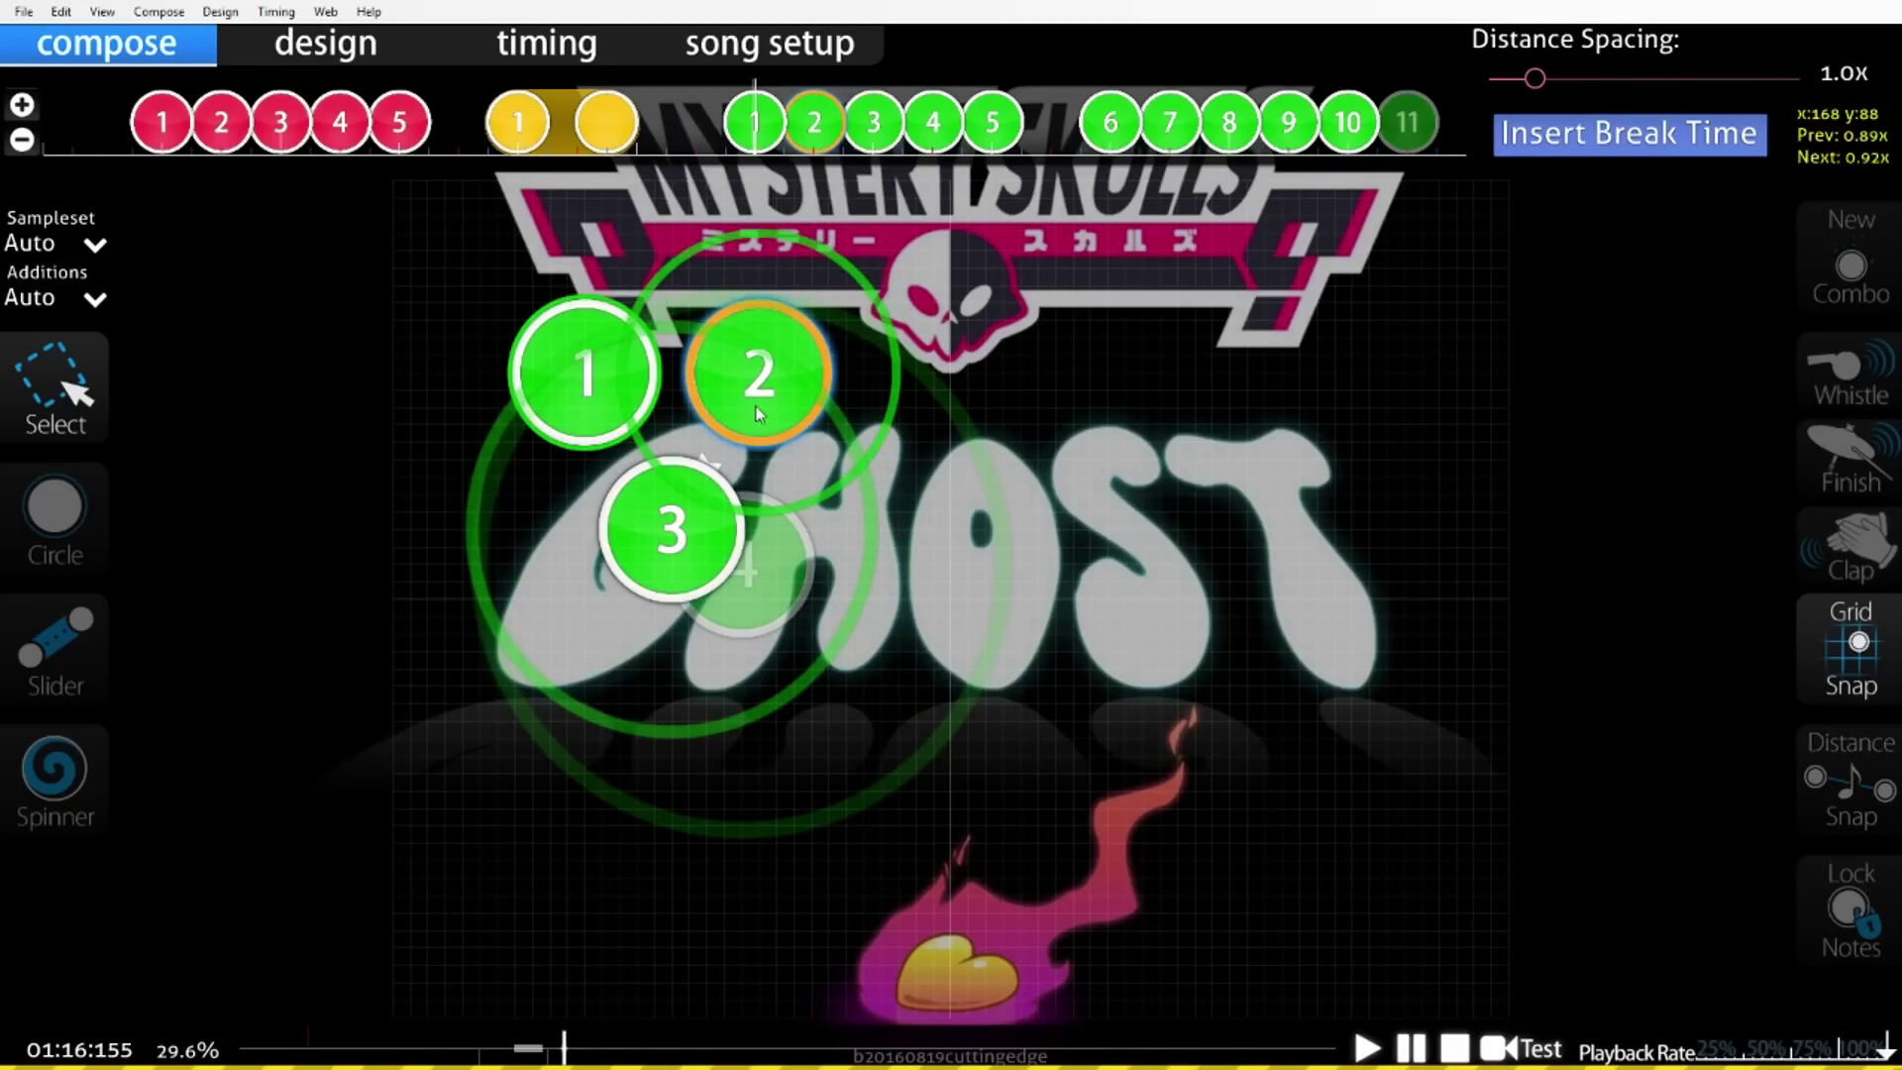
{"action": "left_click_drag", "start_coordinate": [684, 532], "coordinate": [682, 514]}
Continue the green zigzag to the right with note 4 at x:208 y:152 and note 5 at x:248 y:88.
{"action": "left_click_drag", "start_coordinate": [725, 585], "coordinate": [859, 503]}
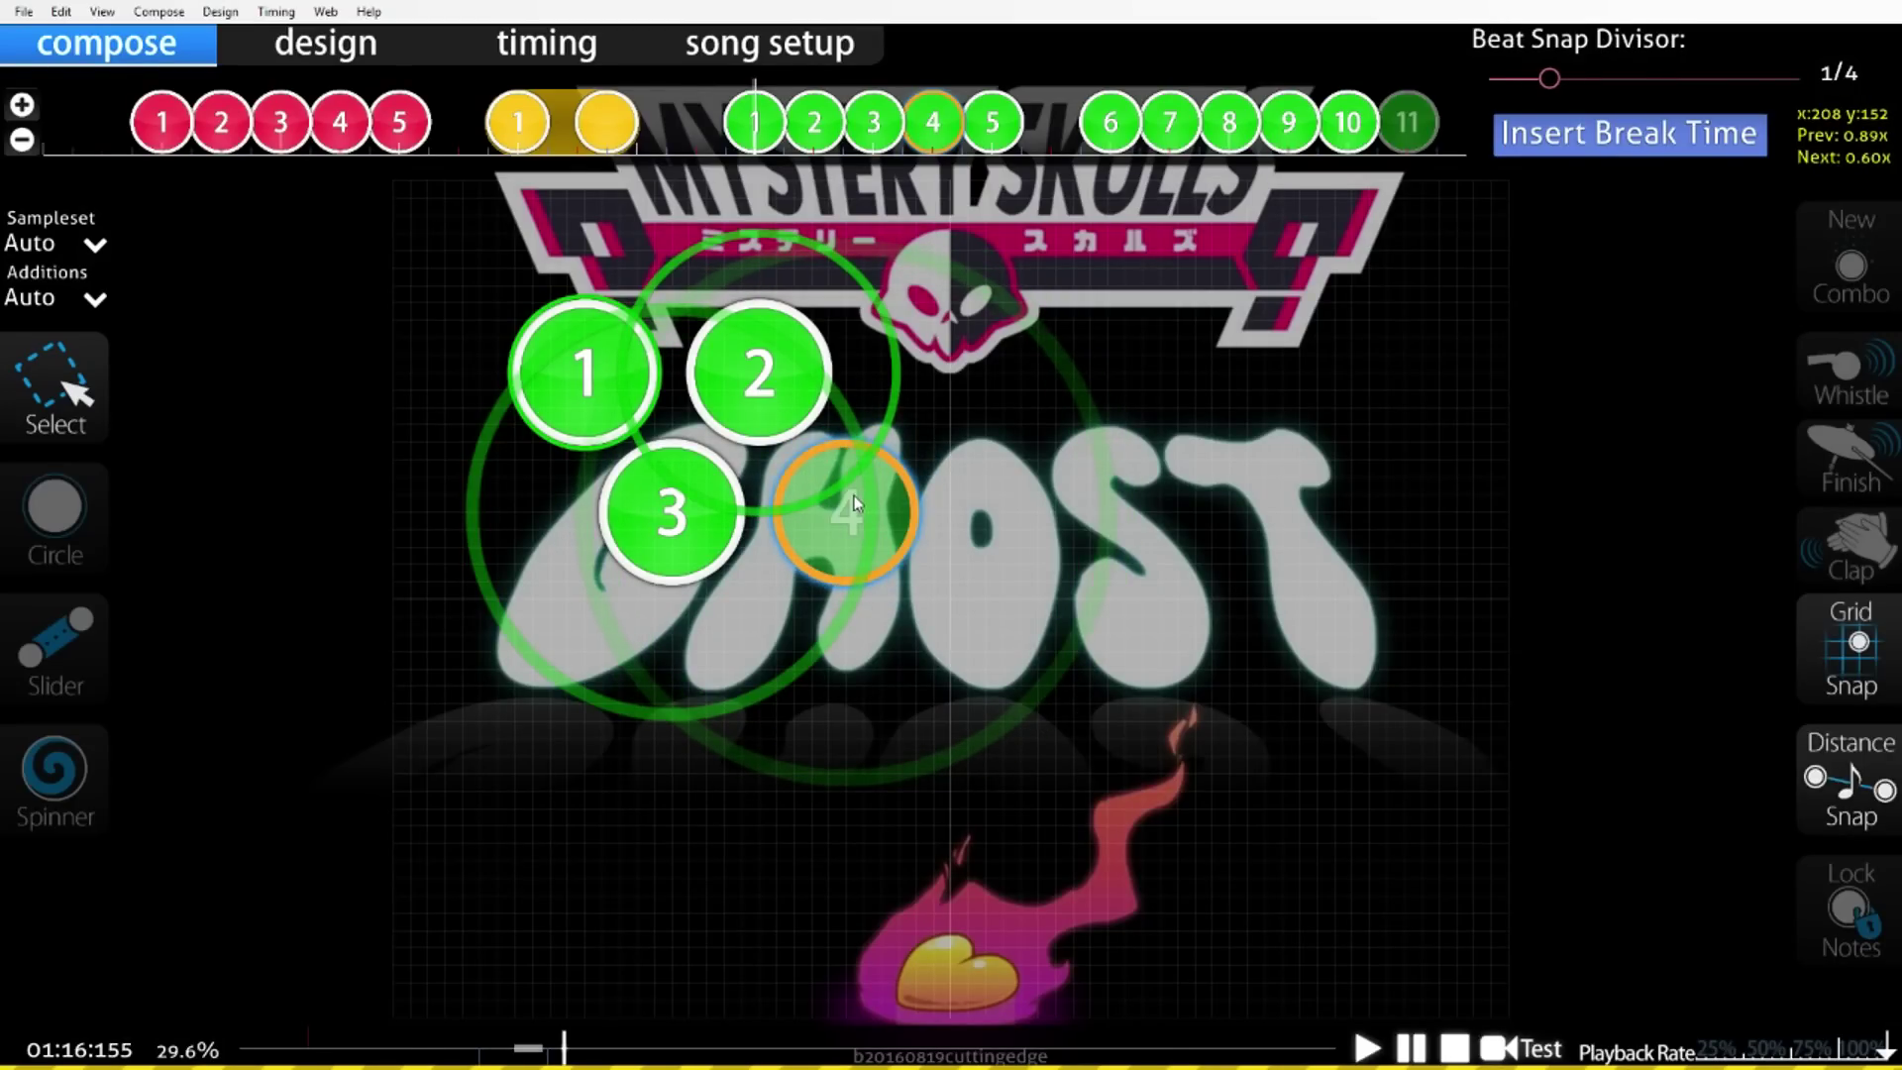
{"action": "scroll", "coordinate": [854, 495], "scroll_direction": "down", "scroll_amount": 1}
{"action": "left_click_drag", "start_coordinate": [768, 562], "coordinate": [957, 407]}
{"action": "scroll", "coordinate": [946, 435], "scroll_direction": "down", "scroll_amount": 5}
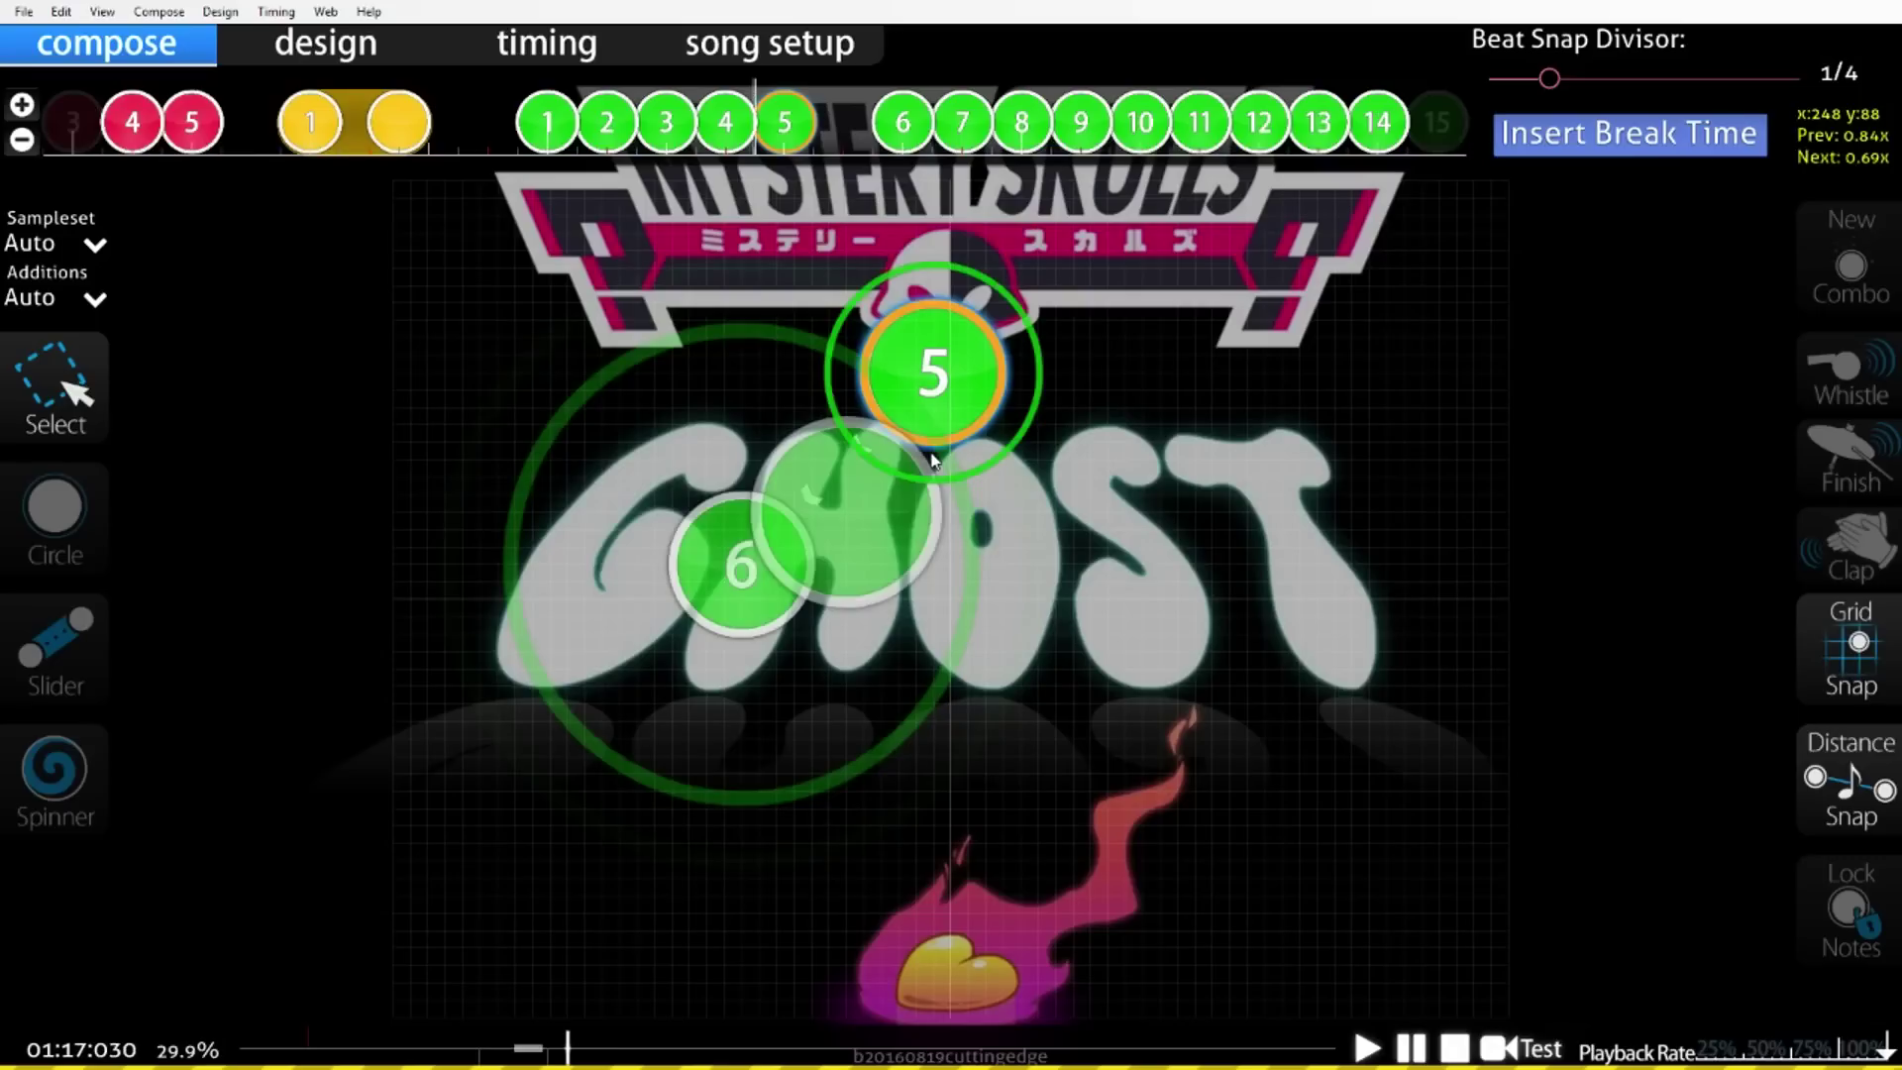
Start a new combo on the note after the green pattern and move it to the lower right of the playfield.
{"action": "left_click", "coordinate": [1833, 288]}
{"action": "left_click_drag", "start_coordinate": [741, 573], "coordinate": [1395, 770]}
{"action": "scroll", "coordinate": [1347, 751], "scroll_direction": "down", "scroll_amount": 2}
{"action": "scroll", "coordinate": [1345, 754], "scroll_direction": "down", "scroll_amount": 1}
Place note 2 of the blue combo at x:392 y:224 and note 3 below it at x:392 y:304.
{"action": "left_click_drag", "start_coordinate": [733, 612], "coordinate": [1264, 646]}
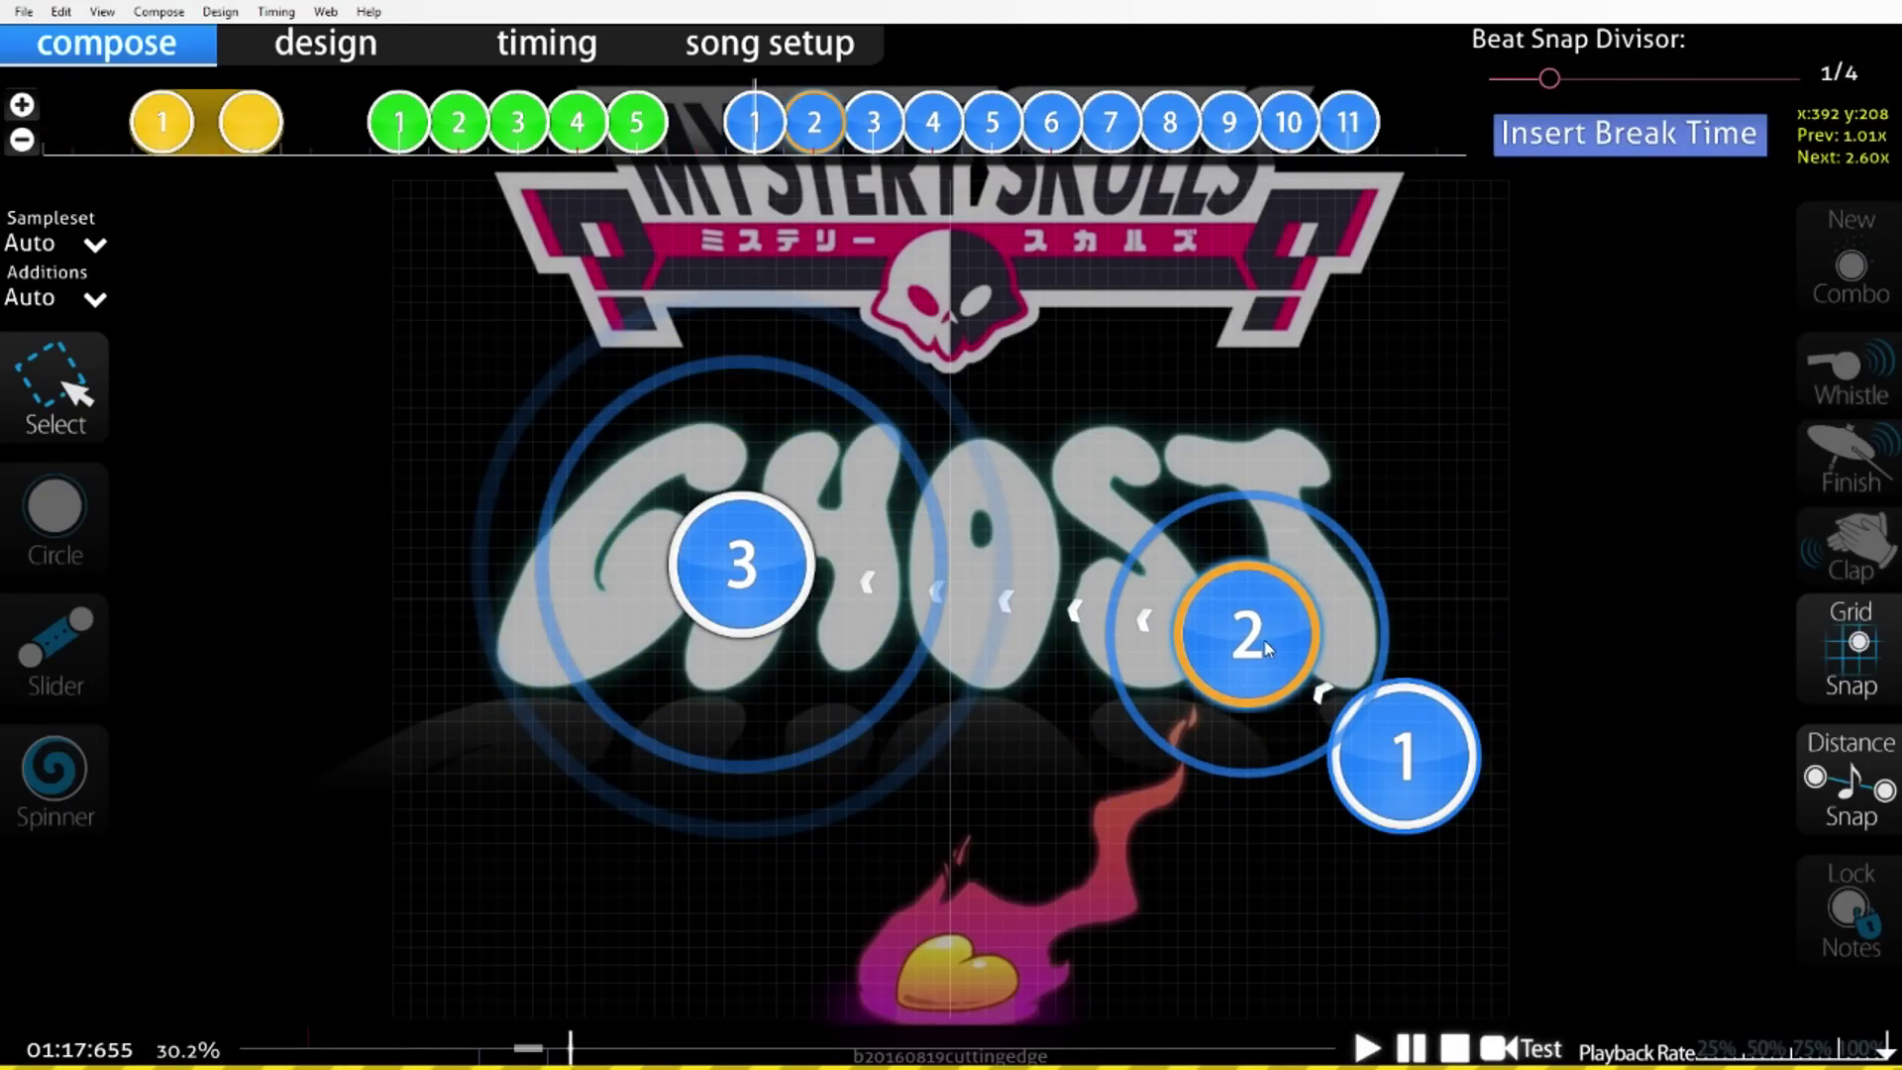
{"action": "left_click_drag", "start_coordinate": [751, 594], "coordinate": [1252, 1025]}
{"action": "left_click_drag", "start_coordinate": [1258, 691], "coordinate": [1258, 709]}
{"action": "left_click", "coordinate": [1262, 840], "text": "alt"}
{"action": "left_click_drag", "start_coordinate": [1262, 840], "coordinate": [1256, 848]}
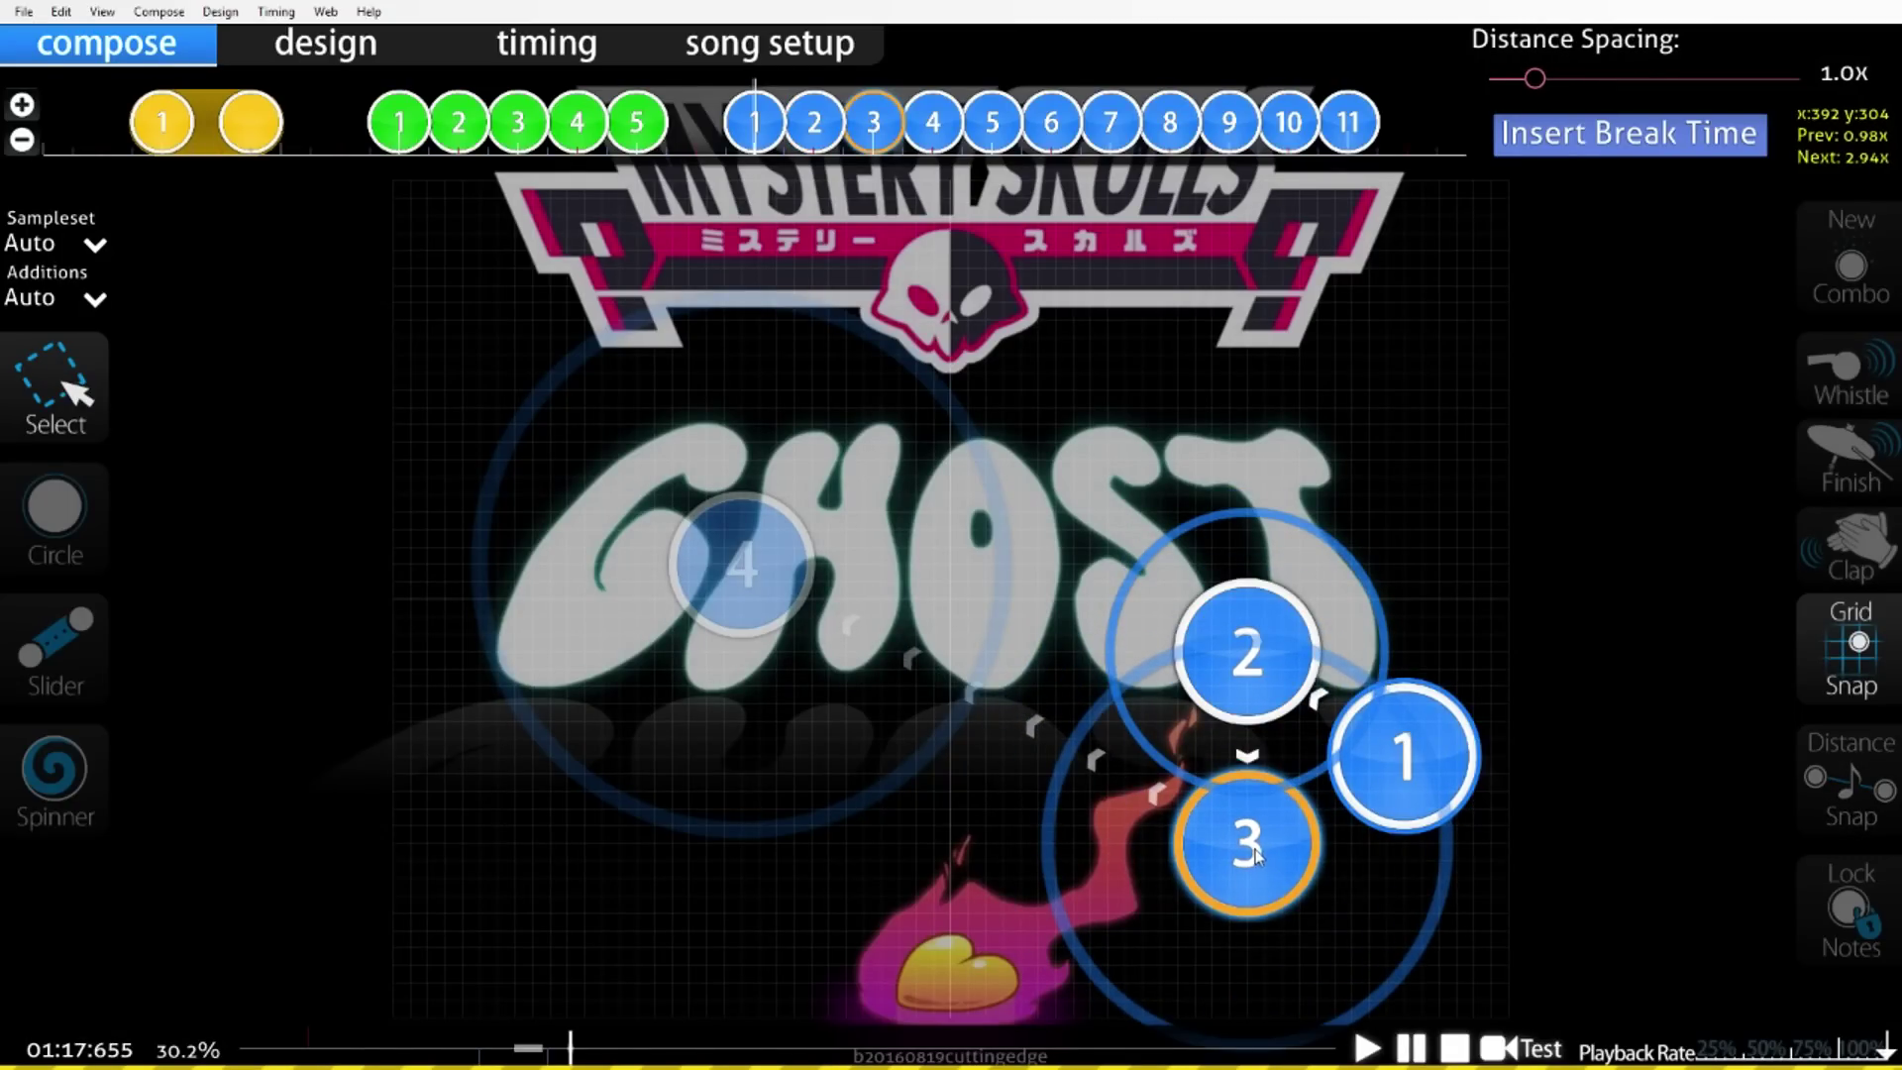
{"action": "left_click_drag", "start_coordinate": [1250, 685], "coordinate": [1250, 704]}
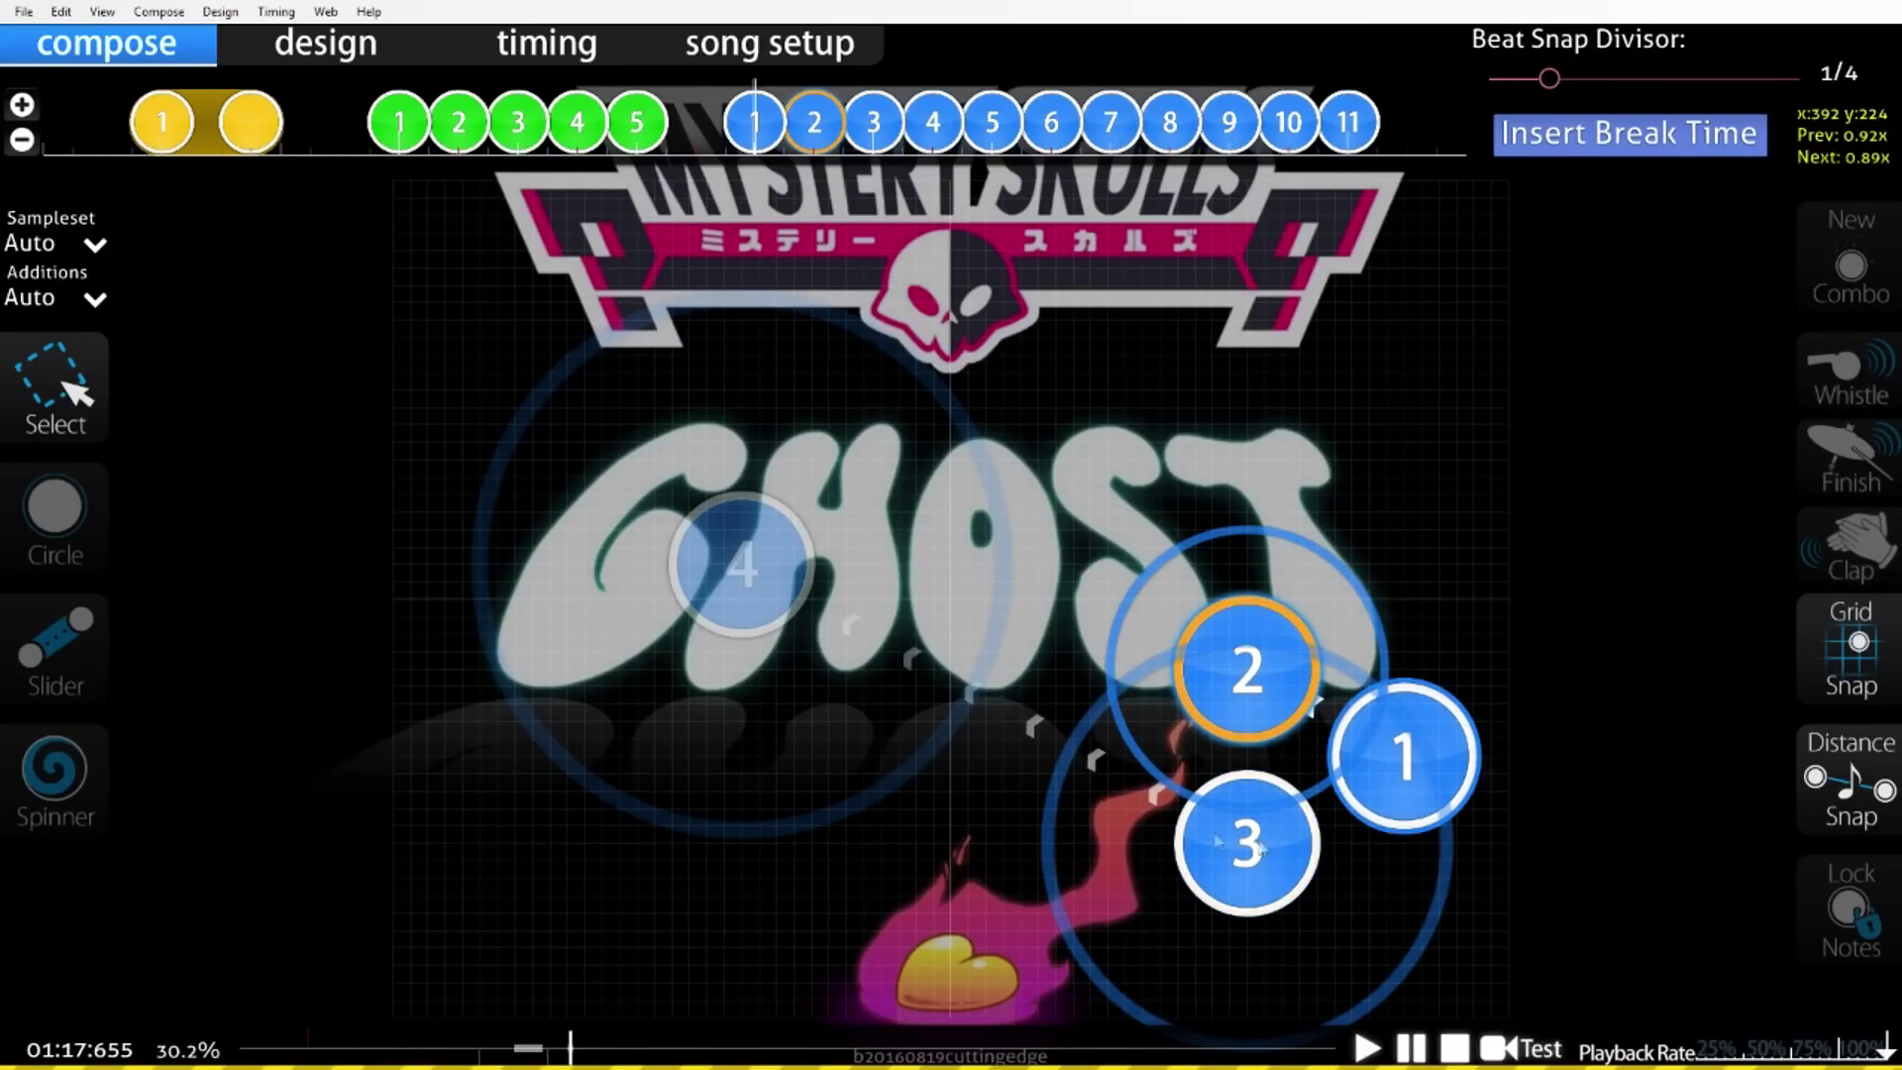
Move note 4 of the blue combo to x:328 y:264 and note 5 directly above it.
{"action": "scroll", "coordinate": [1288, 825], "scroll_direction": "down", "scroll_amount": 1}
{"action": "left_click_drag", "start_coordinate": [757, 579], "coordinate": [1150, 749]}
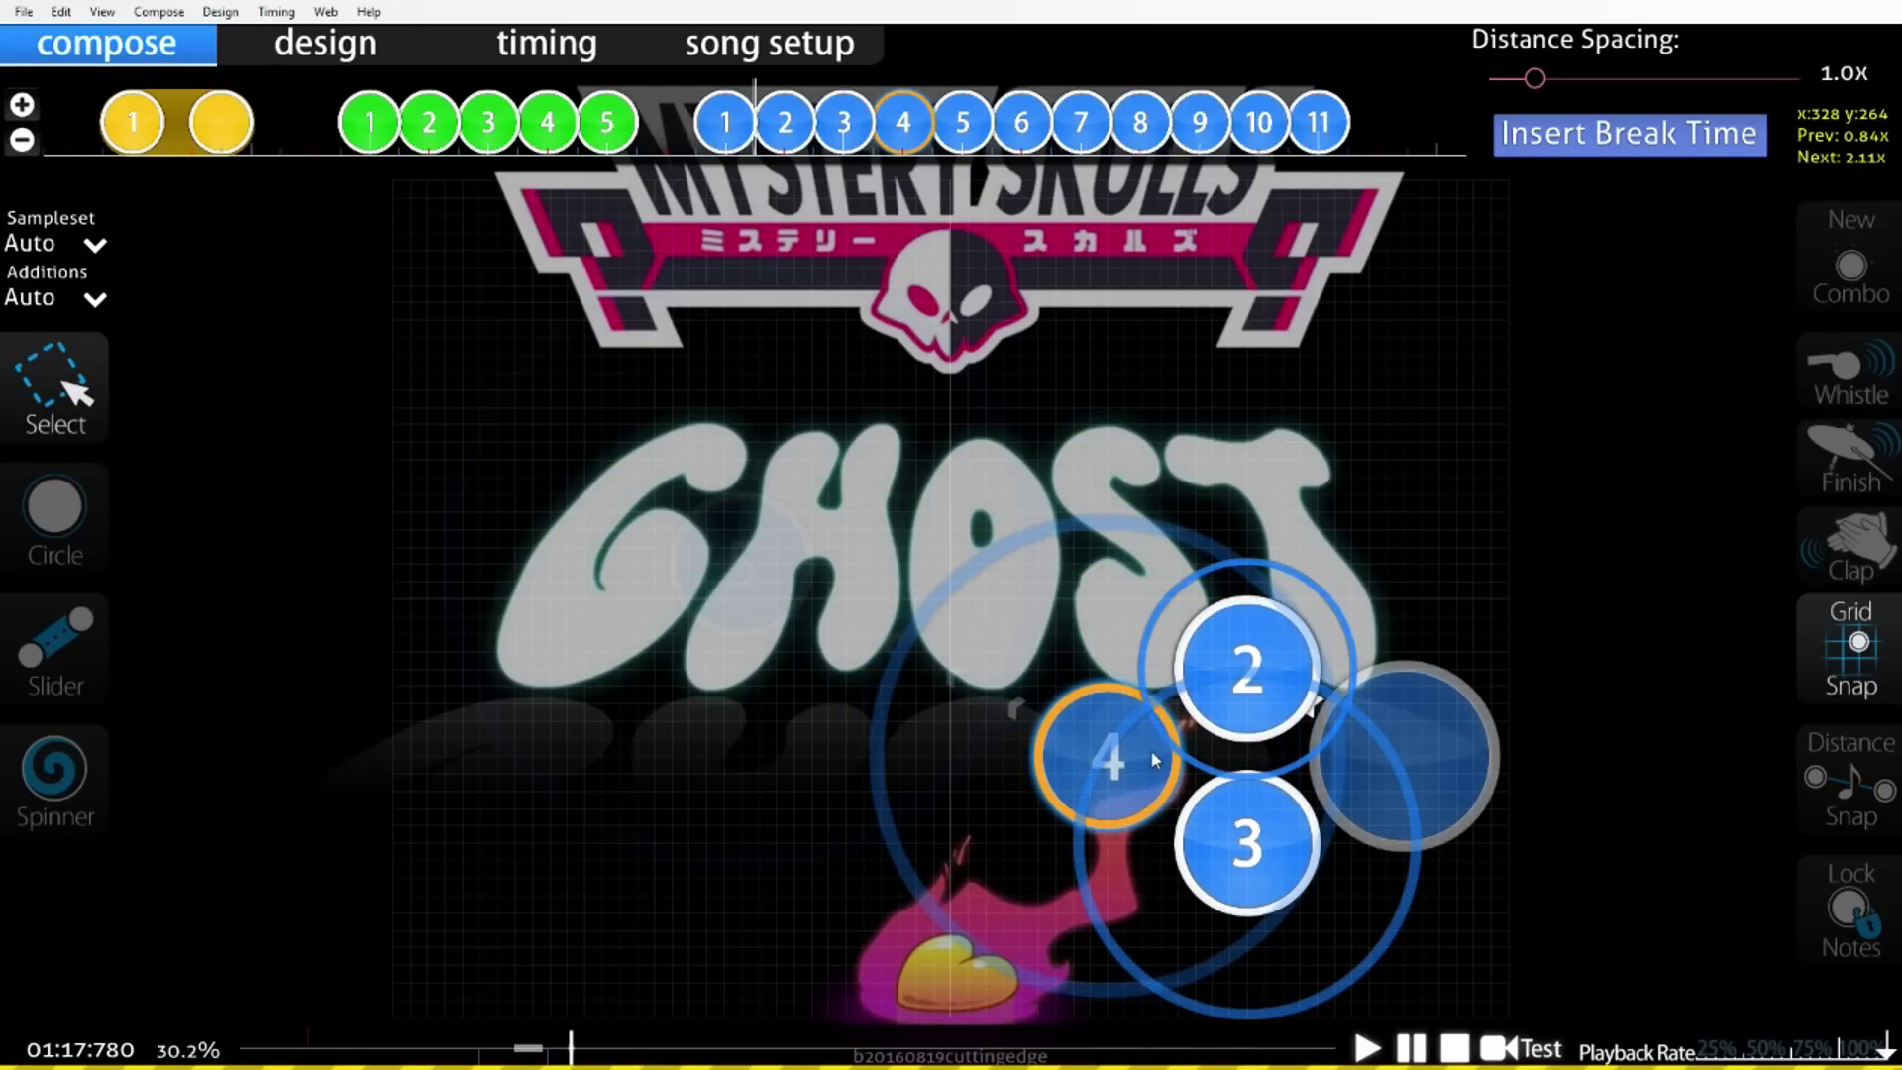
{"action": "scroll", "coordinate": [1150, 749], "scroll_direction": "down", "scroll_amount": 1}
{"action": "left_click_drag", "start_coordinate": [698, 517], "coordinate": [1122, 608]}
Move note 6 of the blue combo to x:264 y:224 and place note 7 below it.
{"action": "scroll", "coordinate": [1121, 609], "scroll_direction": "down", "scroll_amount": 2}
{"action": "left_click_drag", "start_coordinate": [741, 570], "coordinate": [666, 671]}
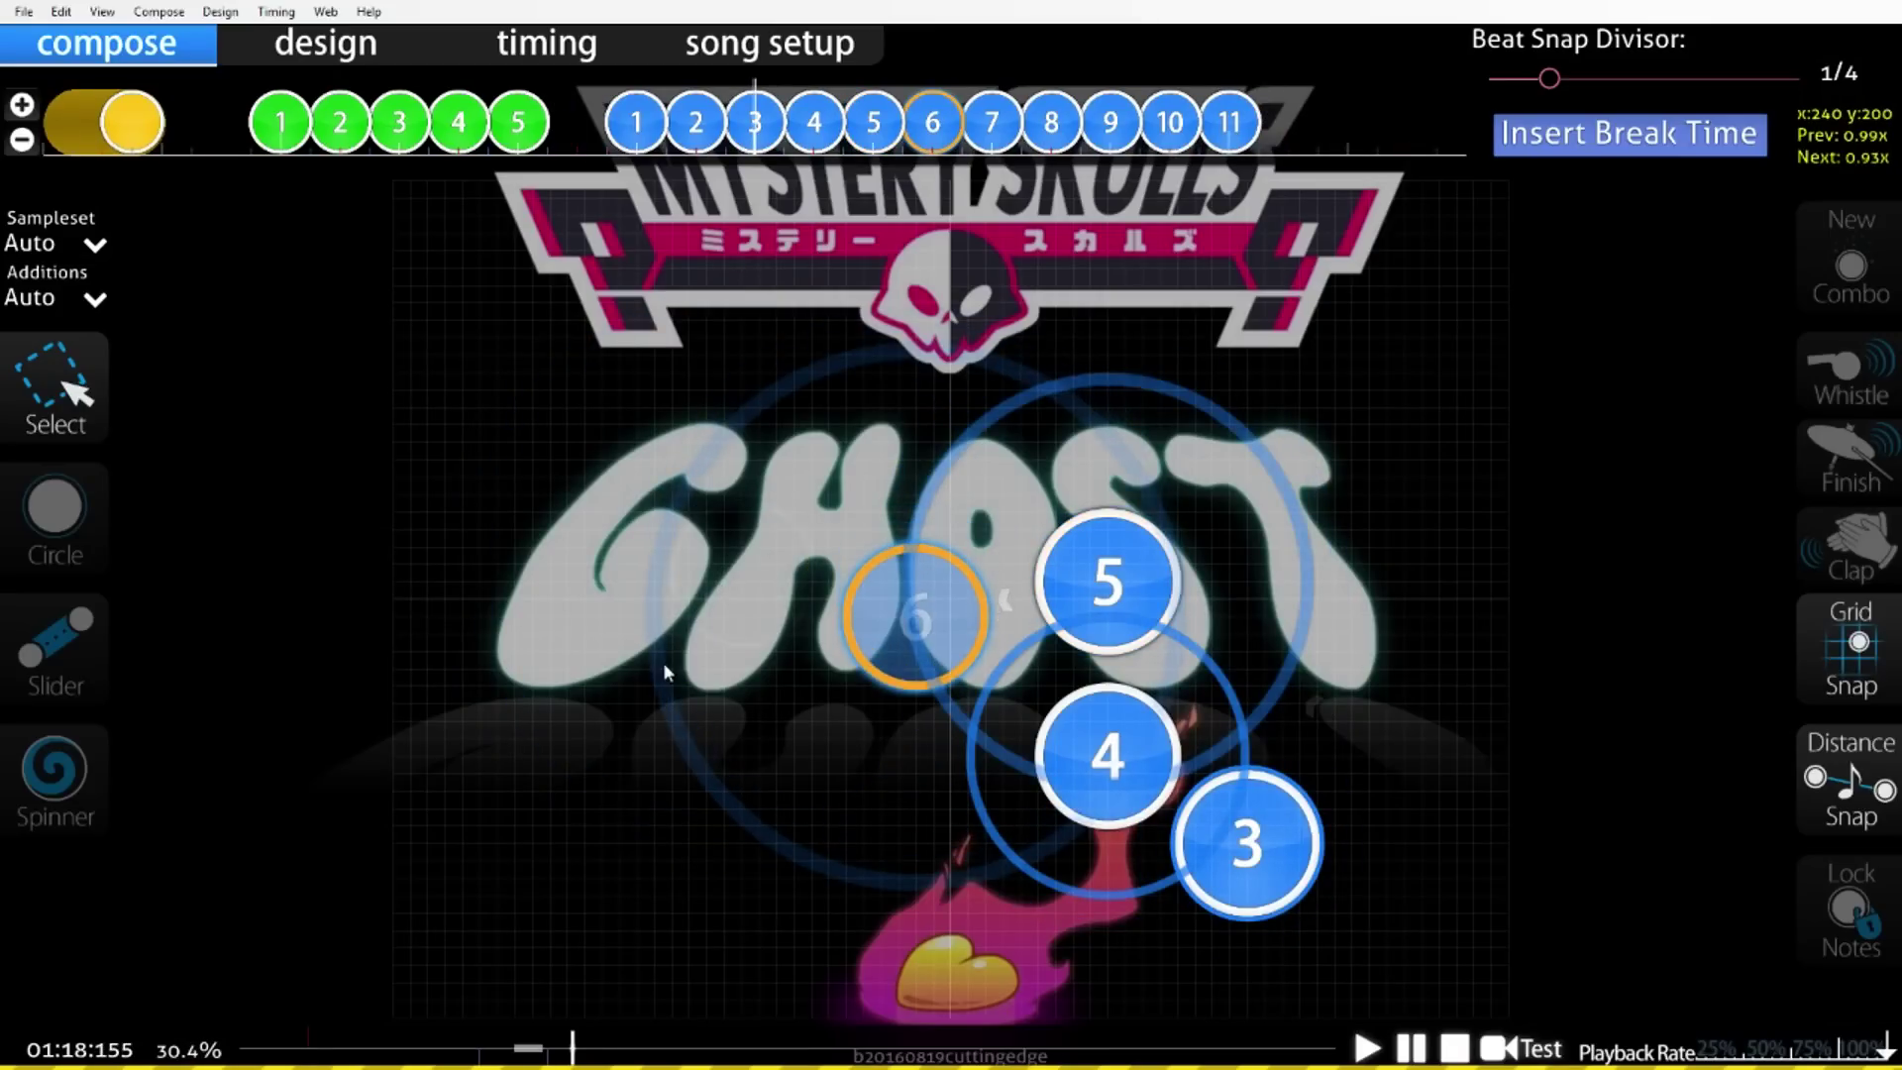
{"action": "left_click_drag", "start_coordinate": [936, 637], "coordinate": [985, 676]}
{"action": "key", "text": "alt"}
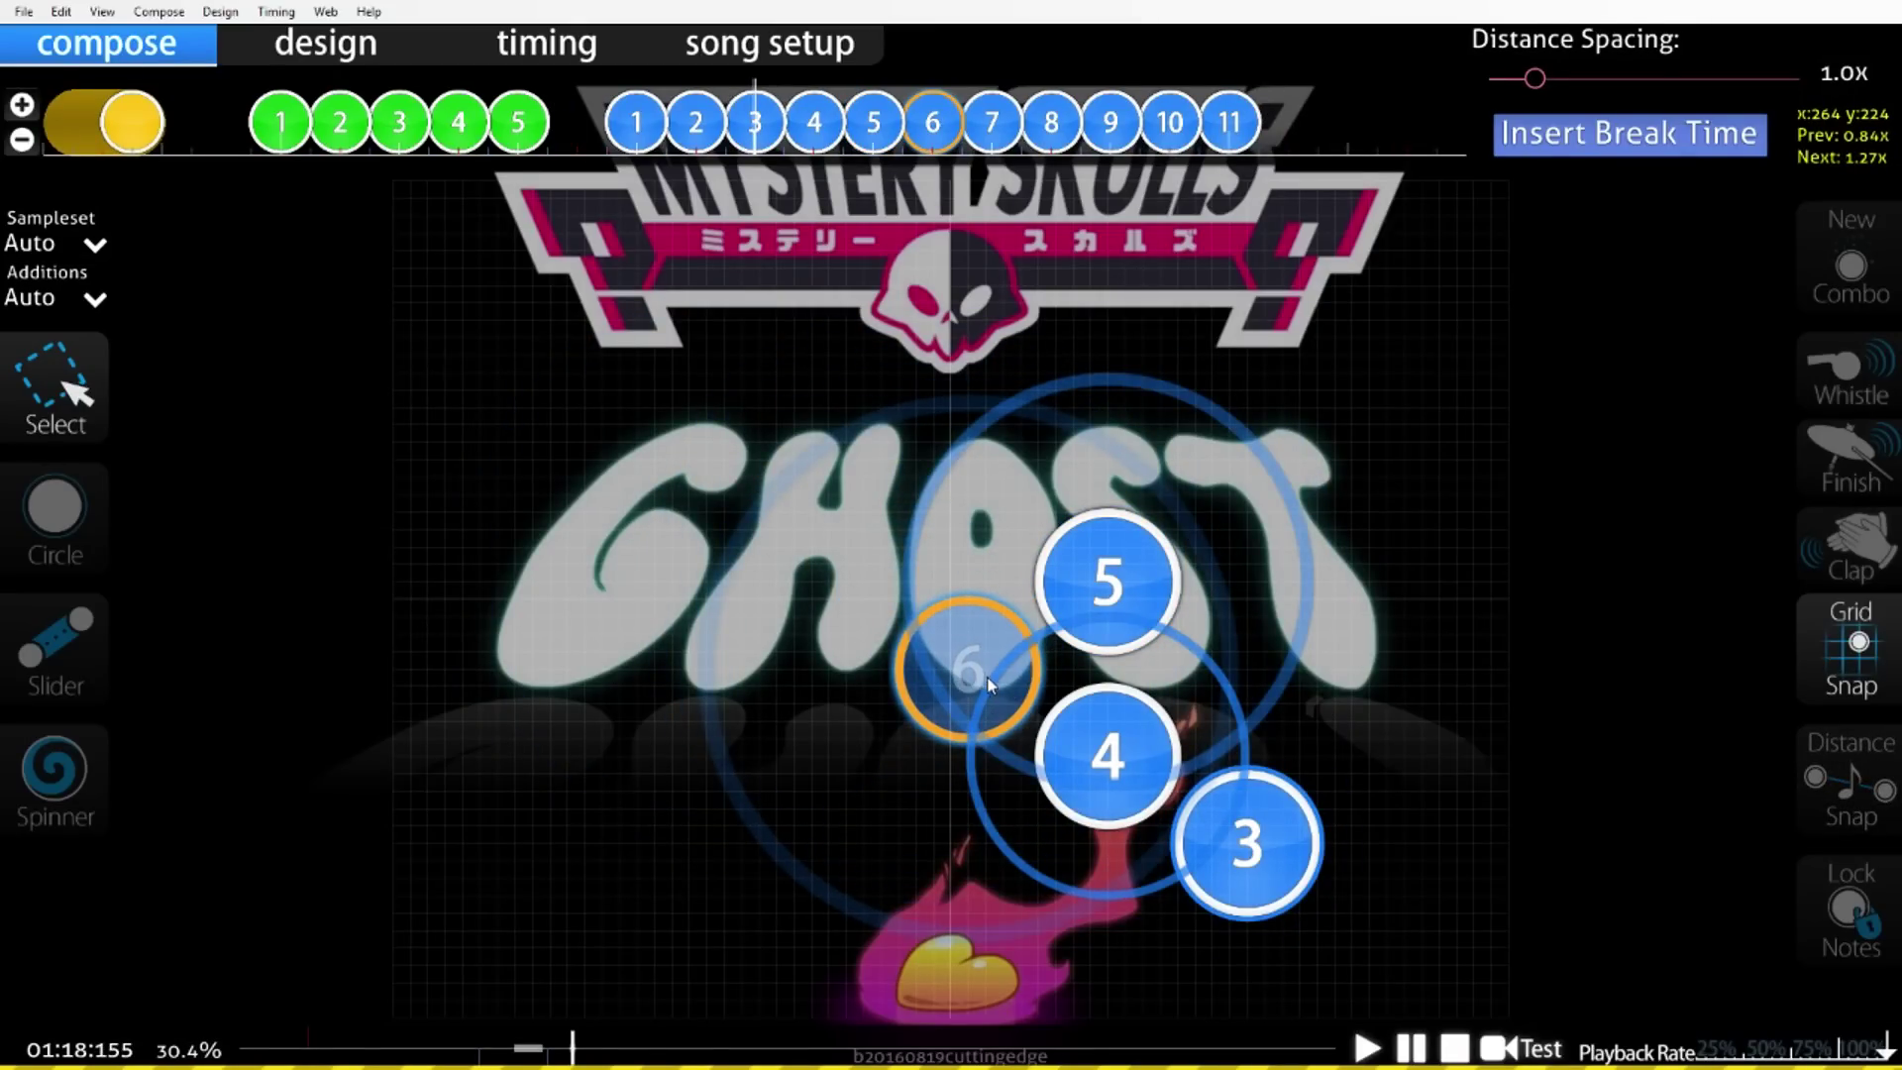
{"action": "scroll", "coordinate": [901, 652], "scroll_direction": "down", "scroll_amount": 1}
{"action": "left_click_drag", "start_coordinate": [741, 567], "coordinate": [1002, 830]}
{"action": "key", "text": "alt"}
Even out the blue stream's spacing by lowering note 5 slightly and moving note 7 to x:264 y:304.
{"action": "scroll", "coordinate": [1001, 832], "scroll_direction": "down", "scroll_amount": 2}
{"action": "scroll", "coordinate": [999, 832], "scroll_direction": "up", "scroll_amount": 2}
{"action": "scroll", "coordinate": [998, 832], "scroll_direction": "up", "scroll_amount": 3}
{"action": "scroll", "coordinate": [995, 834], "scroll_direction": "down", "scroll_amount": 2}
{"action": "scroll", "coordinate": [993, 836], "scroll_direction": "up", "scroll_amount": 1}
{"action": "key", "text": "alt"}
{"action": "left_click_drag", "start_coordinate": [1107, 626], "coordinate": [1108, 649]}
{"action": "scroll", "coordinate": [1092, 696], "scroll_direction": "down", "scroll_amount": 2}
{"action": "scroll", "coordinate": [1075, 741], "scroll_direction": "down", "scroll_amount": 1}
{"action": "scroll", "coordinate": [991, 817], "scroll_direction": "up", "scroll_amount": 1}
{"action": "left_click_drag", "start_coordinate": [981, 810], "coordinate": [981, 834]}
{"action": "key", "text": "alt"}
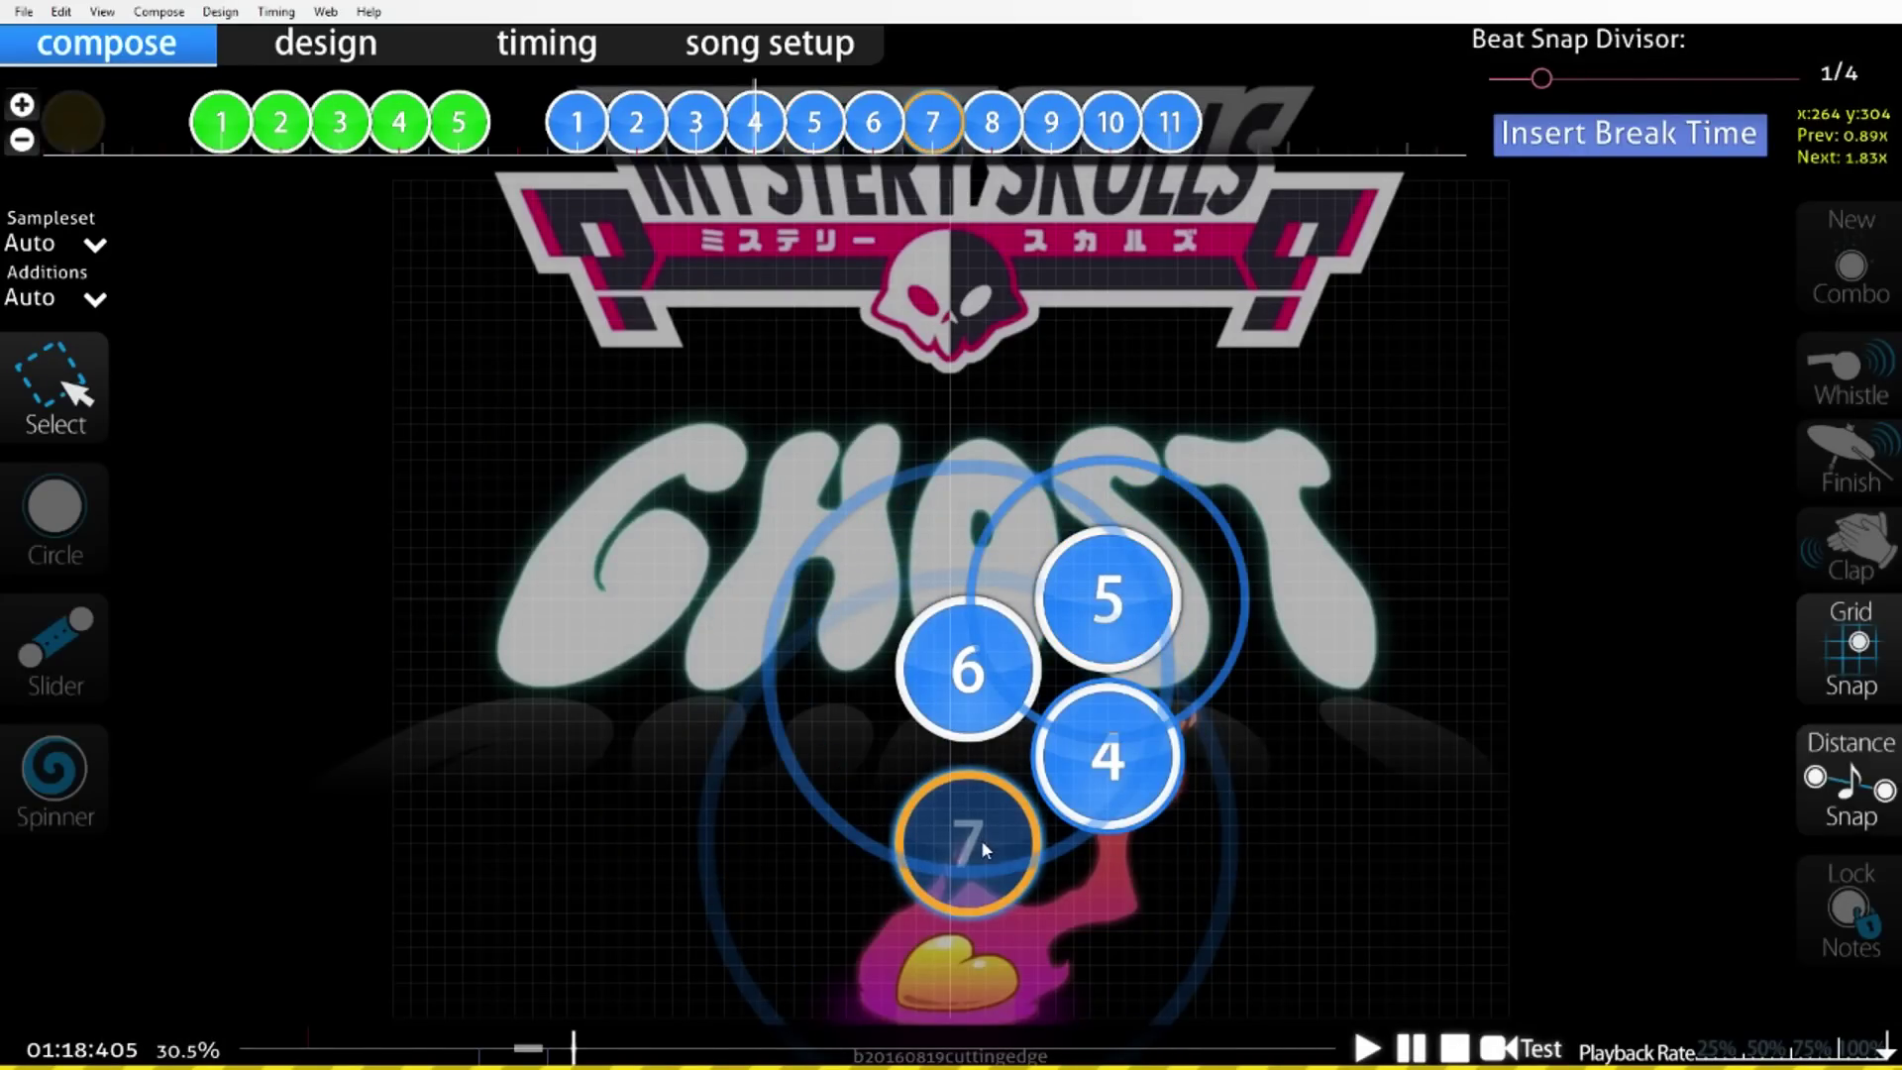
Place note 8 of the blue combo at x:328 y:336 and check its spacing against the preceding notes.
{"action": "scroll", "coordinate": [1007, 833], "scroll_direction": "down", "scroll_amount": 3}
{"action": "left_click_drag", "start_coordinate": [740, 565], "coordinate": [1175, 892]}
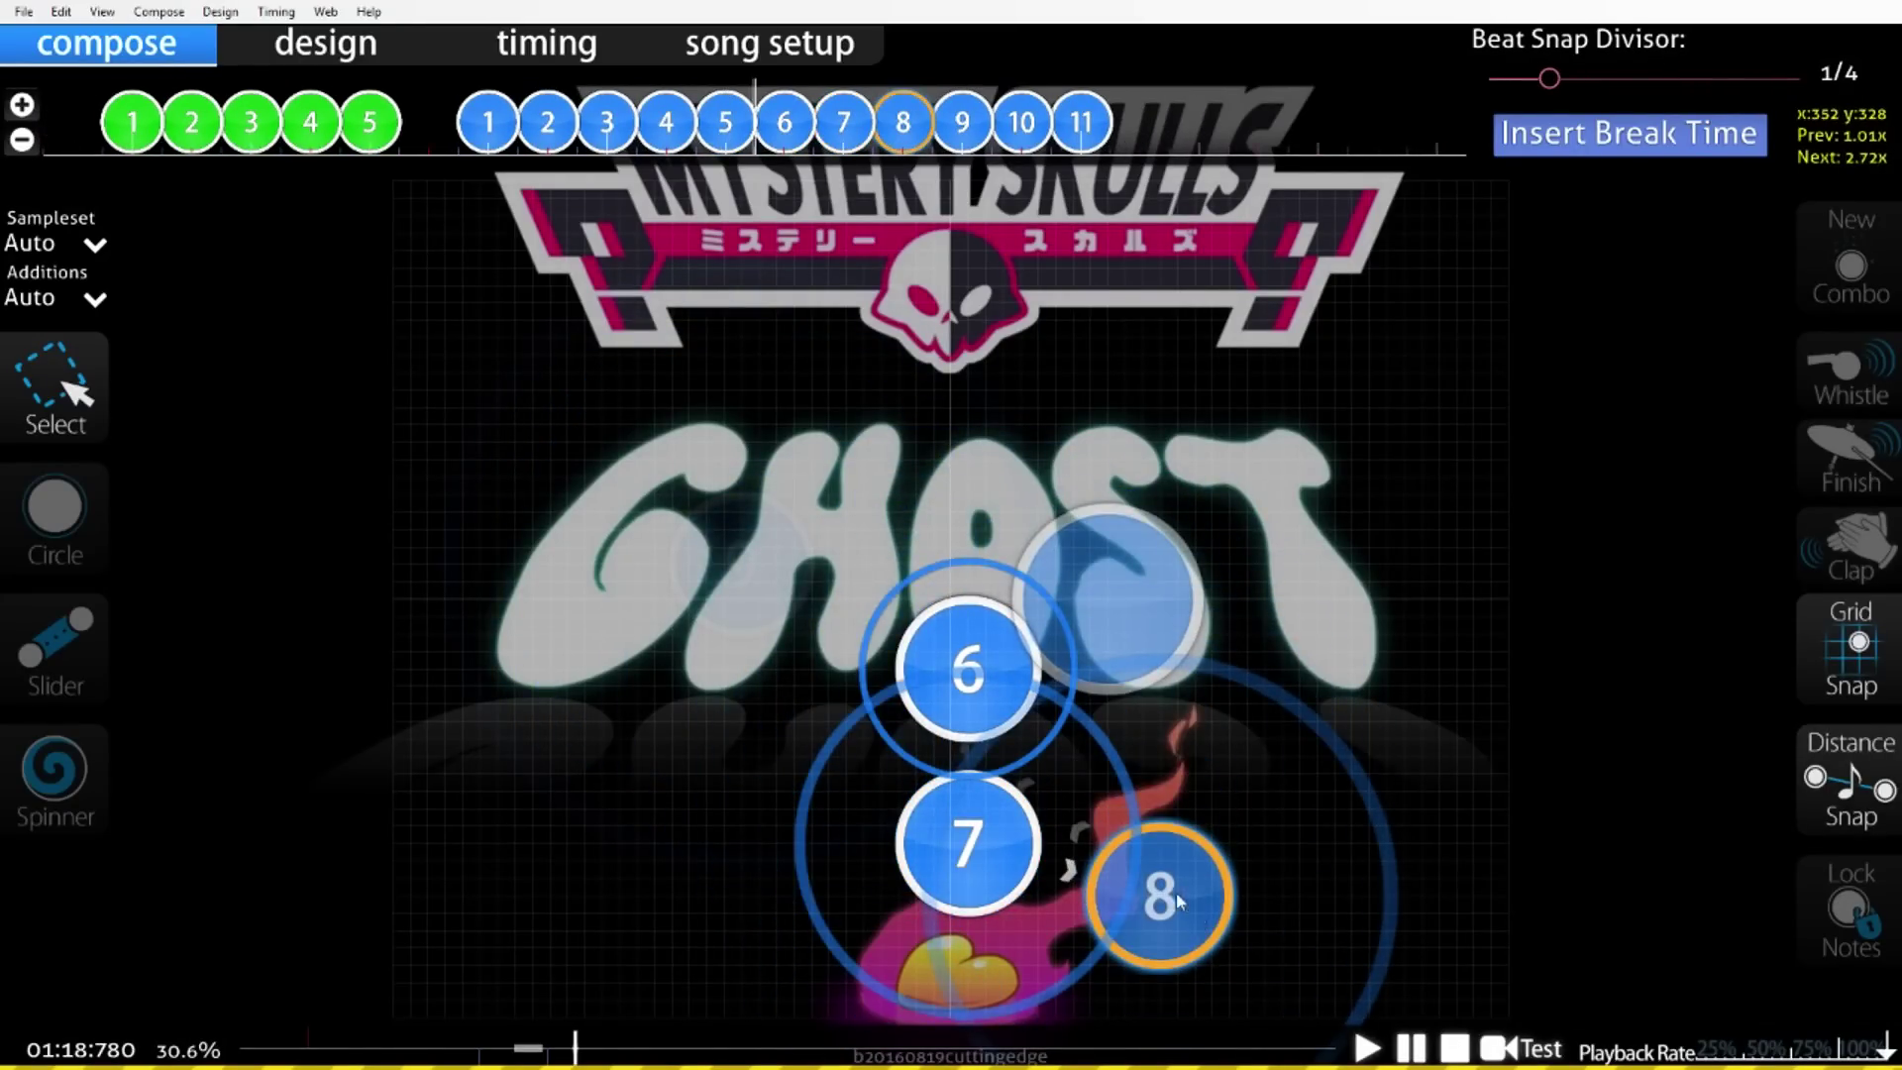
{"action": "scroll", "coordinate": [1162, 898], "scroll_direction": "up", "scroll_amount": 5}
{"action": "scroll", "coordinate": [1161, 901], "scroll_direction": "down", "scroll_amount": 3}
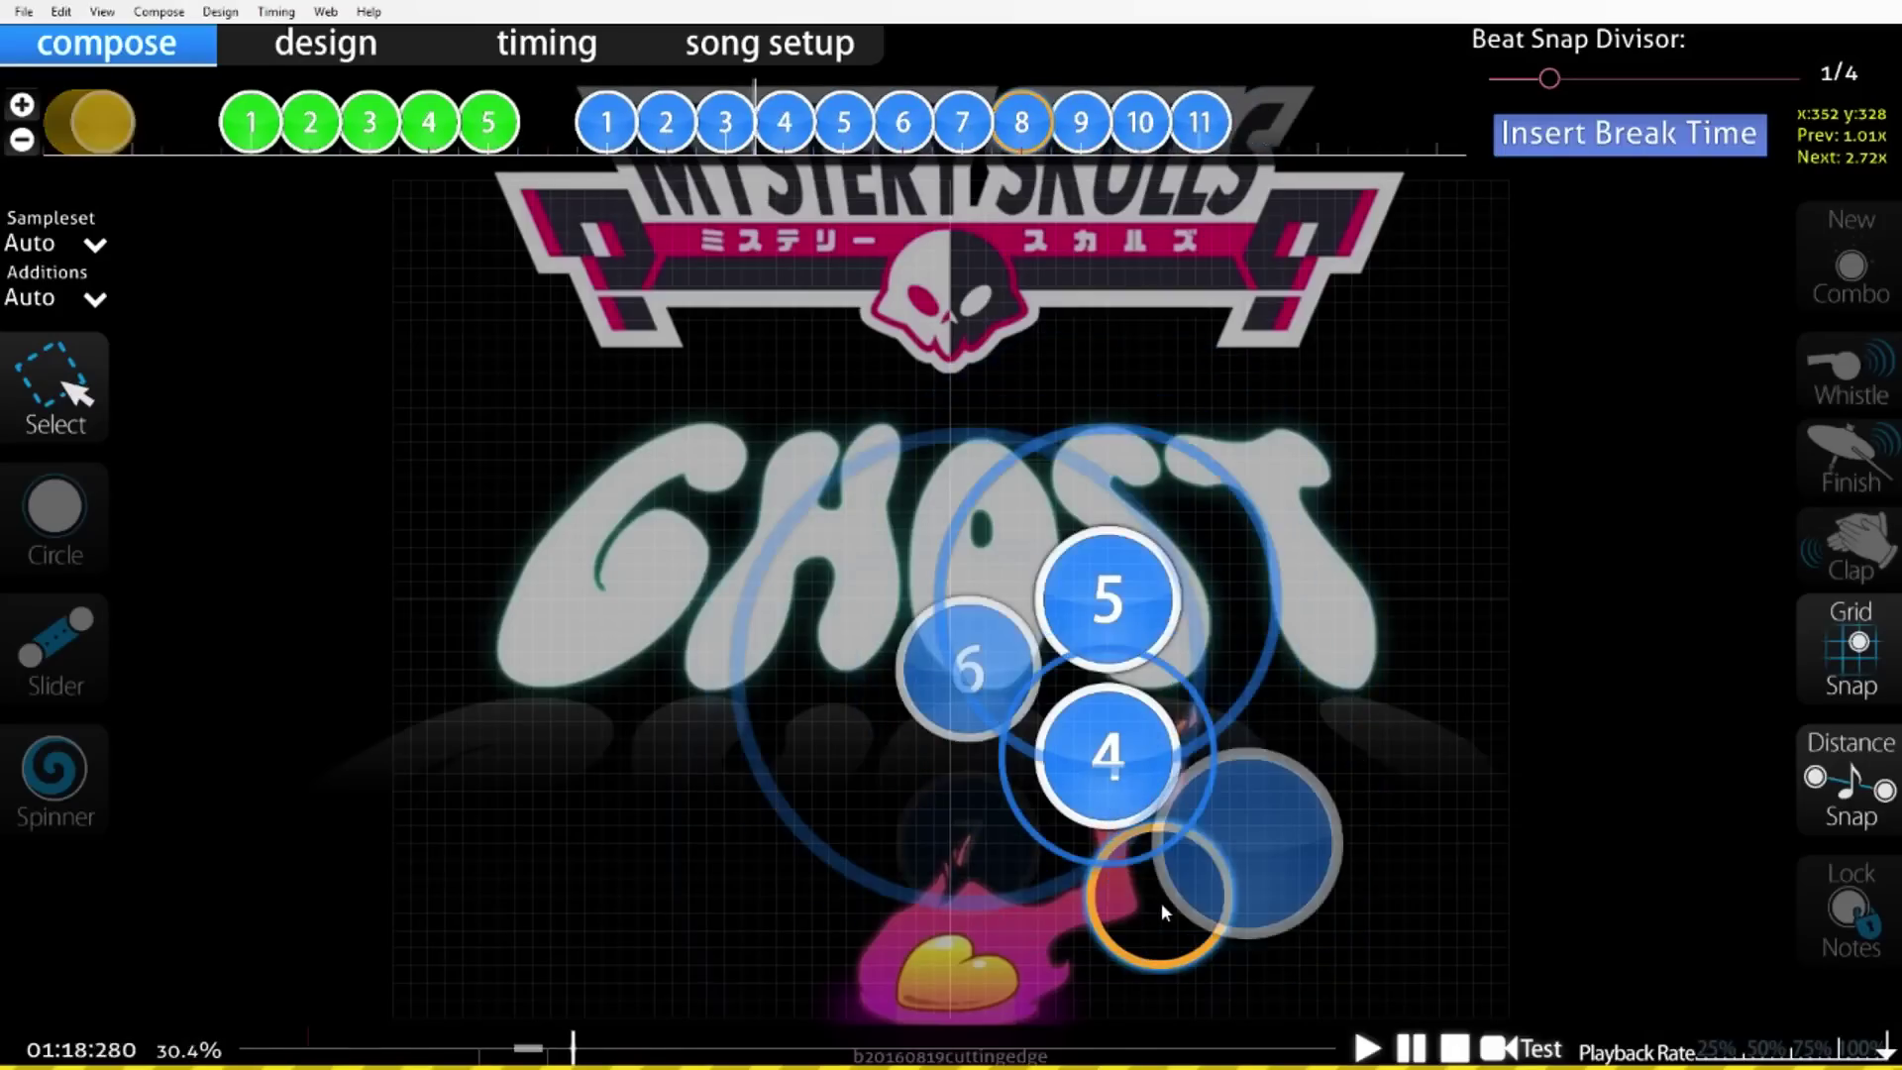
{"action": "key", "text": "alt"}
{"action": "left_click_drag", "start_coordinate": [1159, 902], "coordinate": [1114, 911]}
{"action": "scroll", "coordinate": [1117, 929], "scroll_direction": "up", "scroll_amount": 3}
{"action": "key", "text": "alt"}
{"action": "scroll", "coordinate": [1115, 911], "scroll_direction": "down", "scroll_amount": 4}
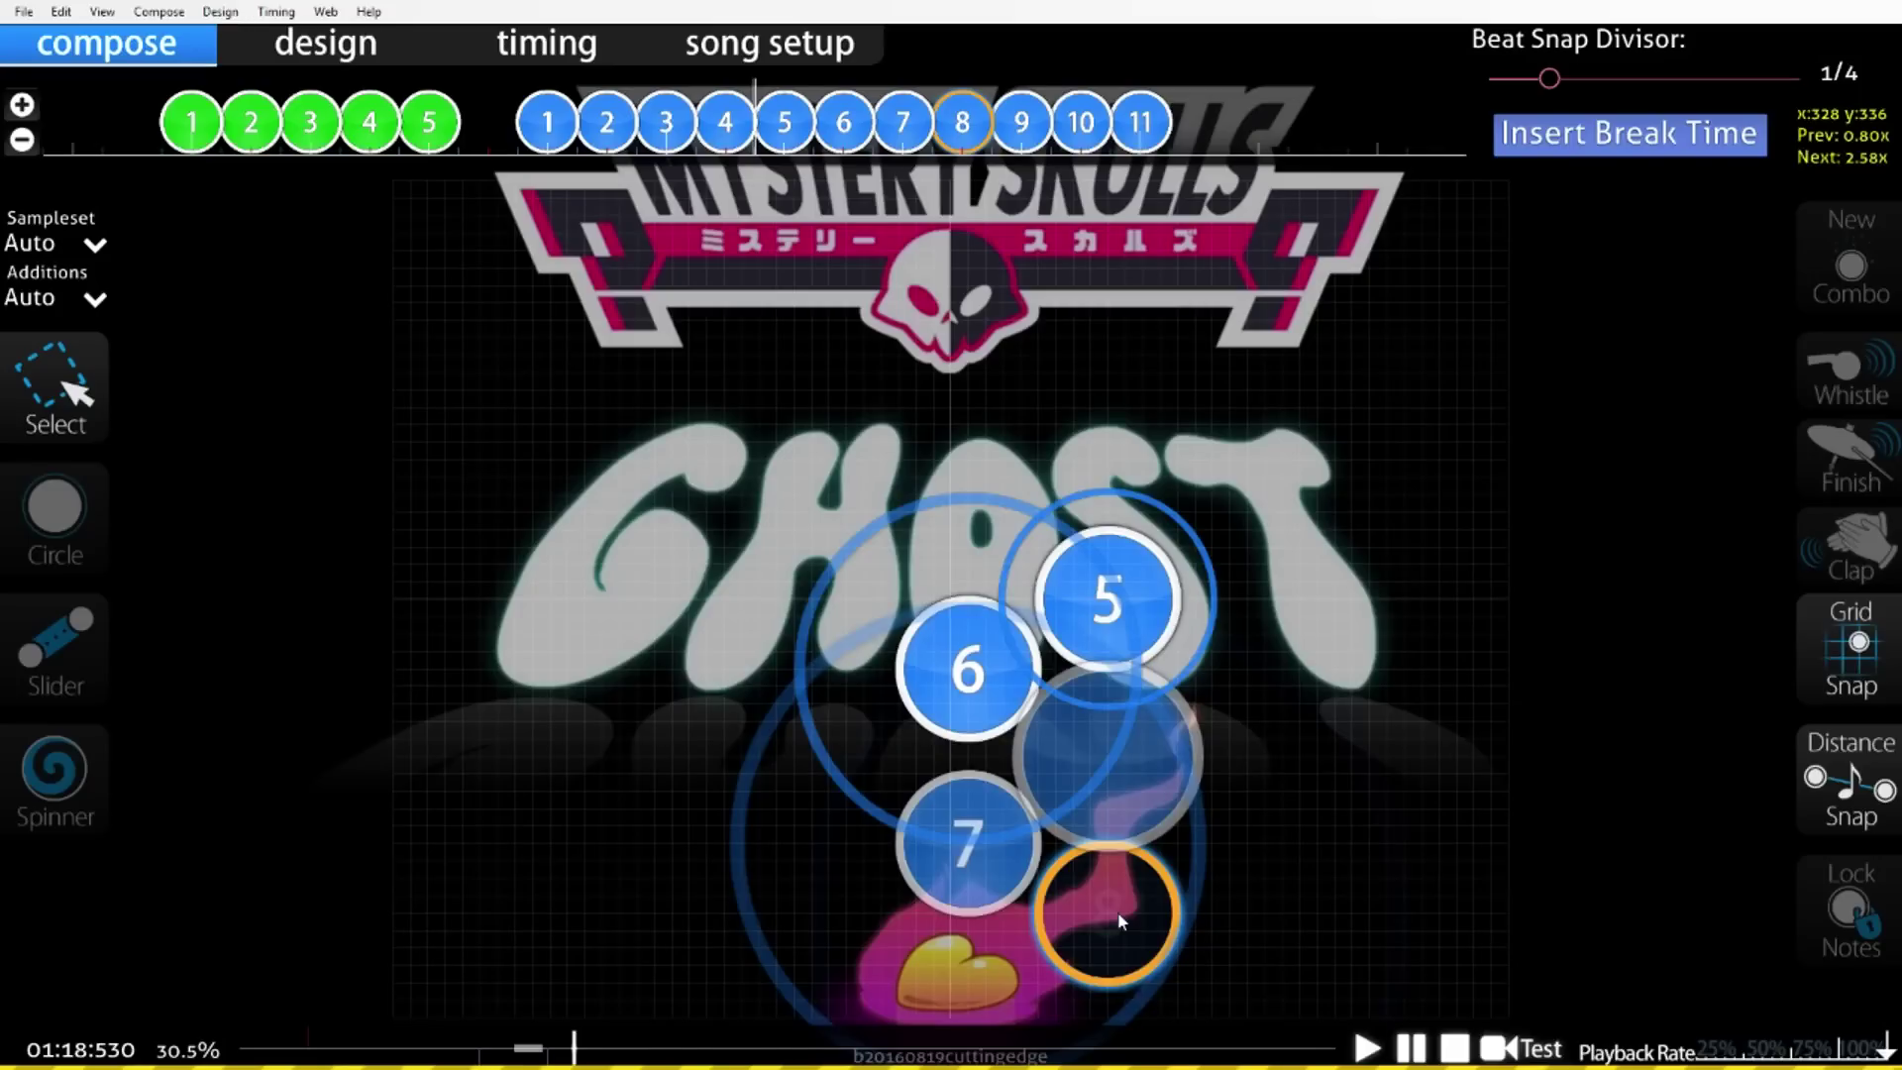
Move note 9 of the blue combo to x:392 y:304, up and to the right of note 8.
{"action": "scroll", "coordinate": [1118, 913], "scroll_direction": "down", "scroll_amount": 3}
{"action": "left_click_drag", "start_coordinate": [760, 588], "coordinate": [1368, 830]}
{"action": "key", "text": "alt"}
{"action": "left_click_drag", "start_coordinate": [1256, 864], "coordinate": [1234, 858]}
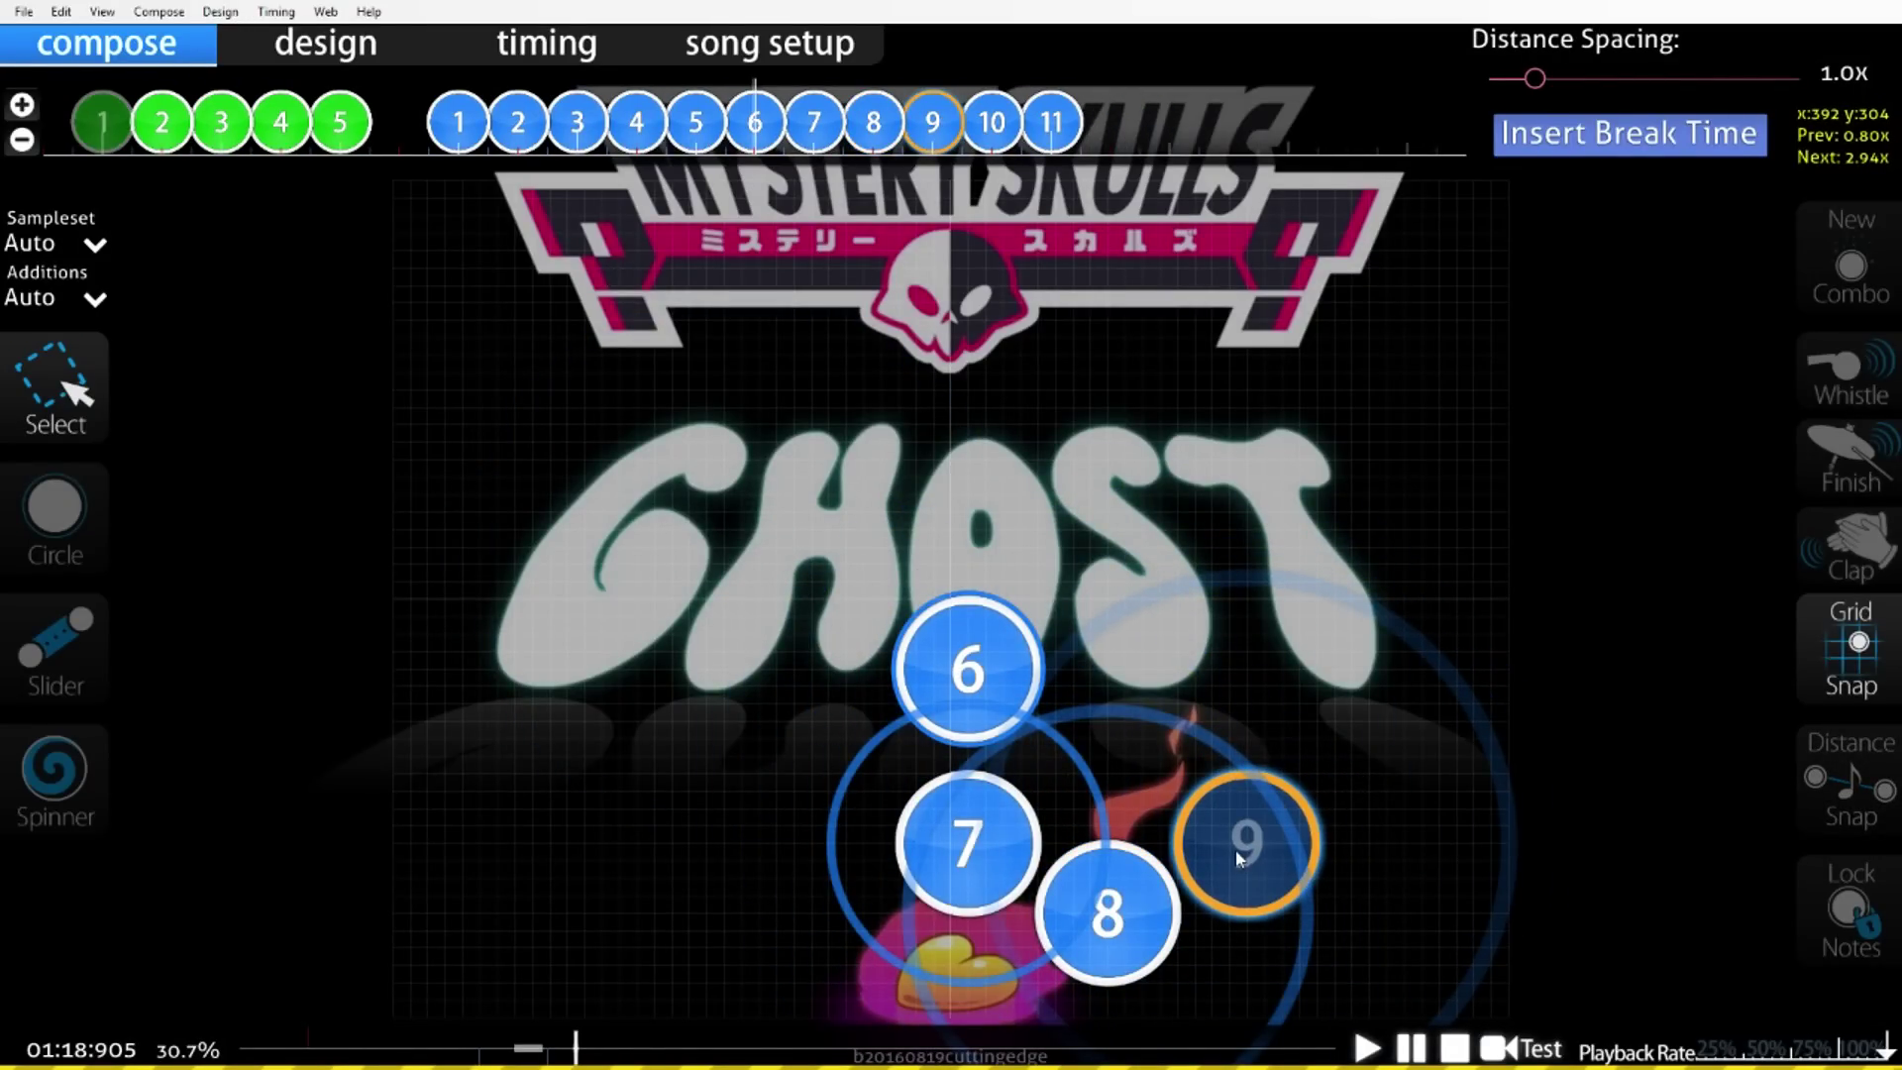
Place note 10 of the blue combo at x:392 y:376 and move note 11 to x:472 y:328.
{"action": "scroll", "coordinate": [1234, 848], "scroll_direction": "down", "scroll_amount": 2}
{"action": "left_click_drag", "start_coordinate": [734, 551], "coordinate": [1236, 1016]}
{"action": "key", "text": "alt"}
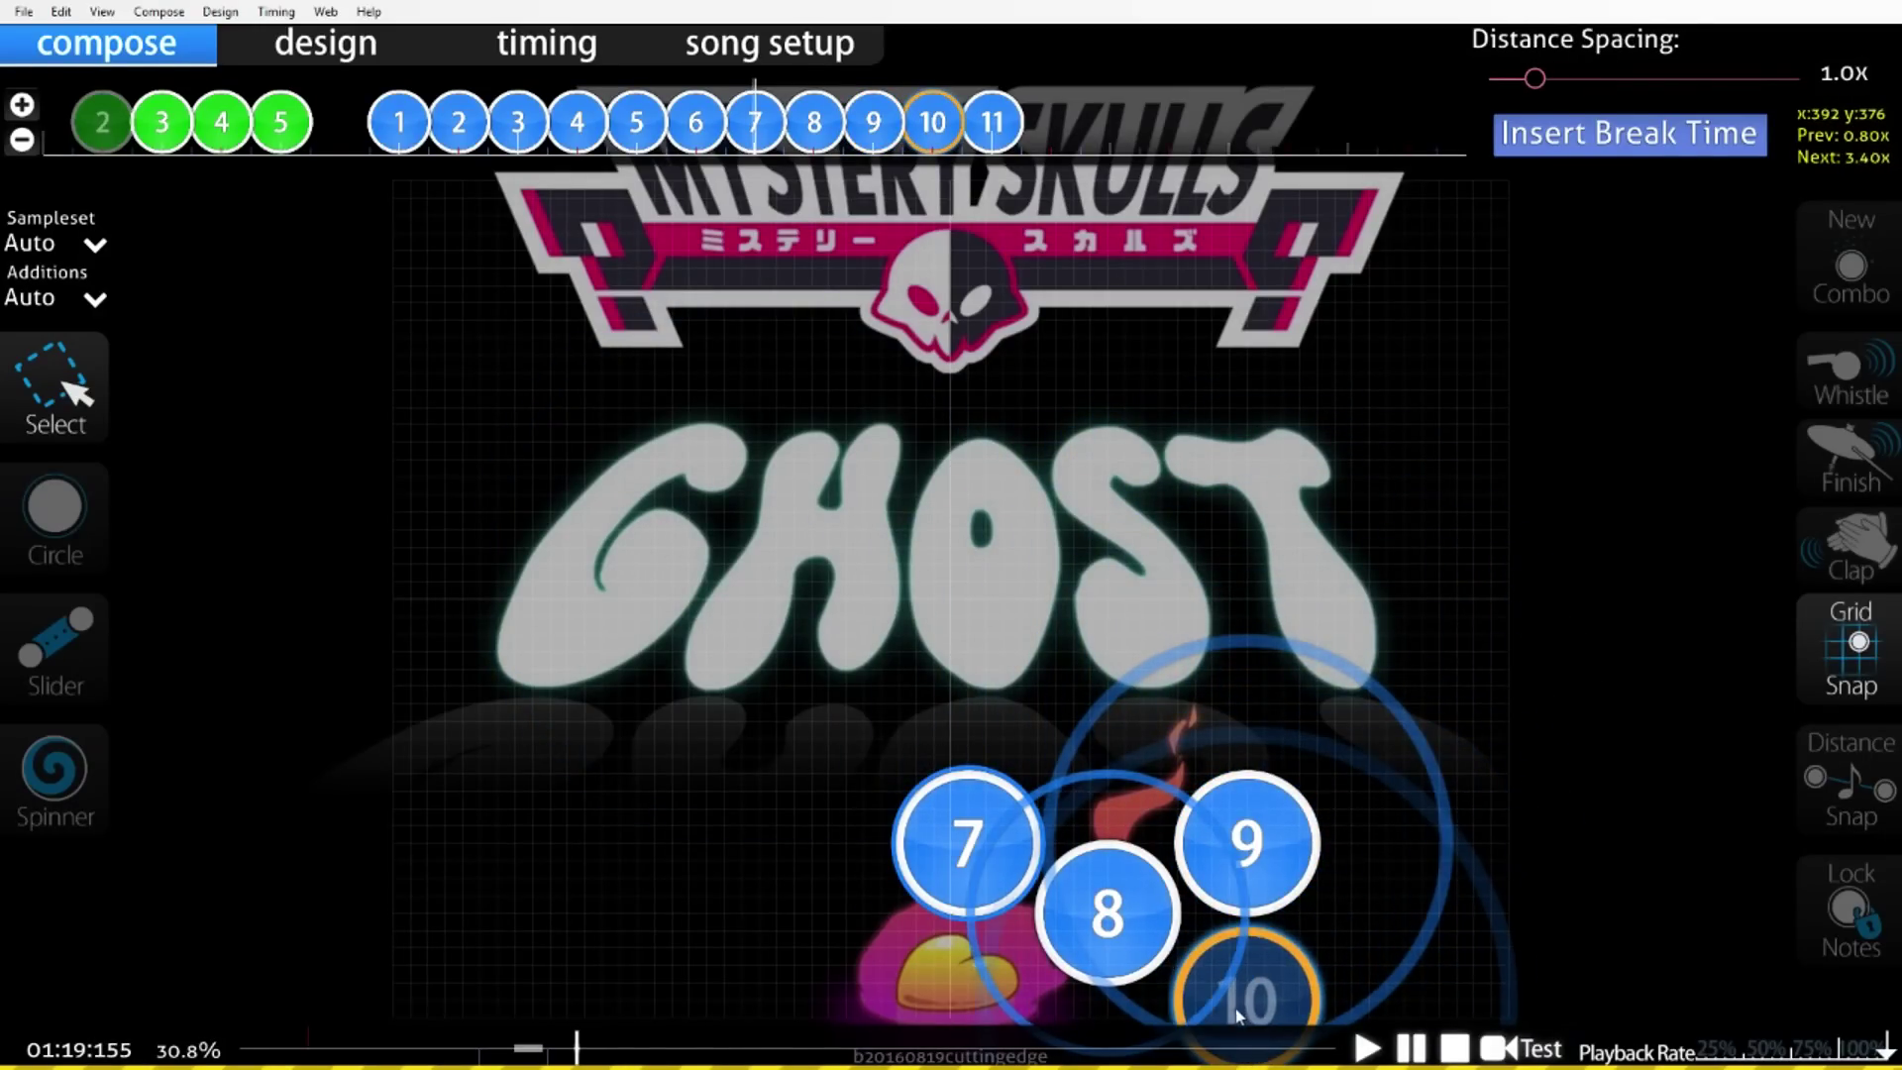
{"action": "scroll", "coordinate": [1227, 983], "scroll_direction": "down", "scroll_amount": 2}
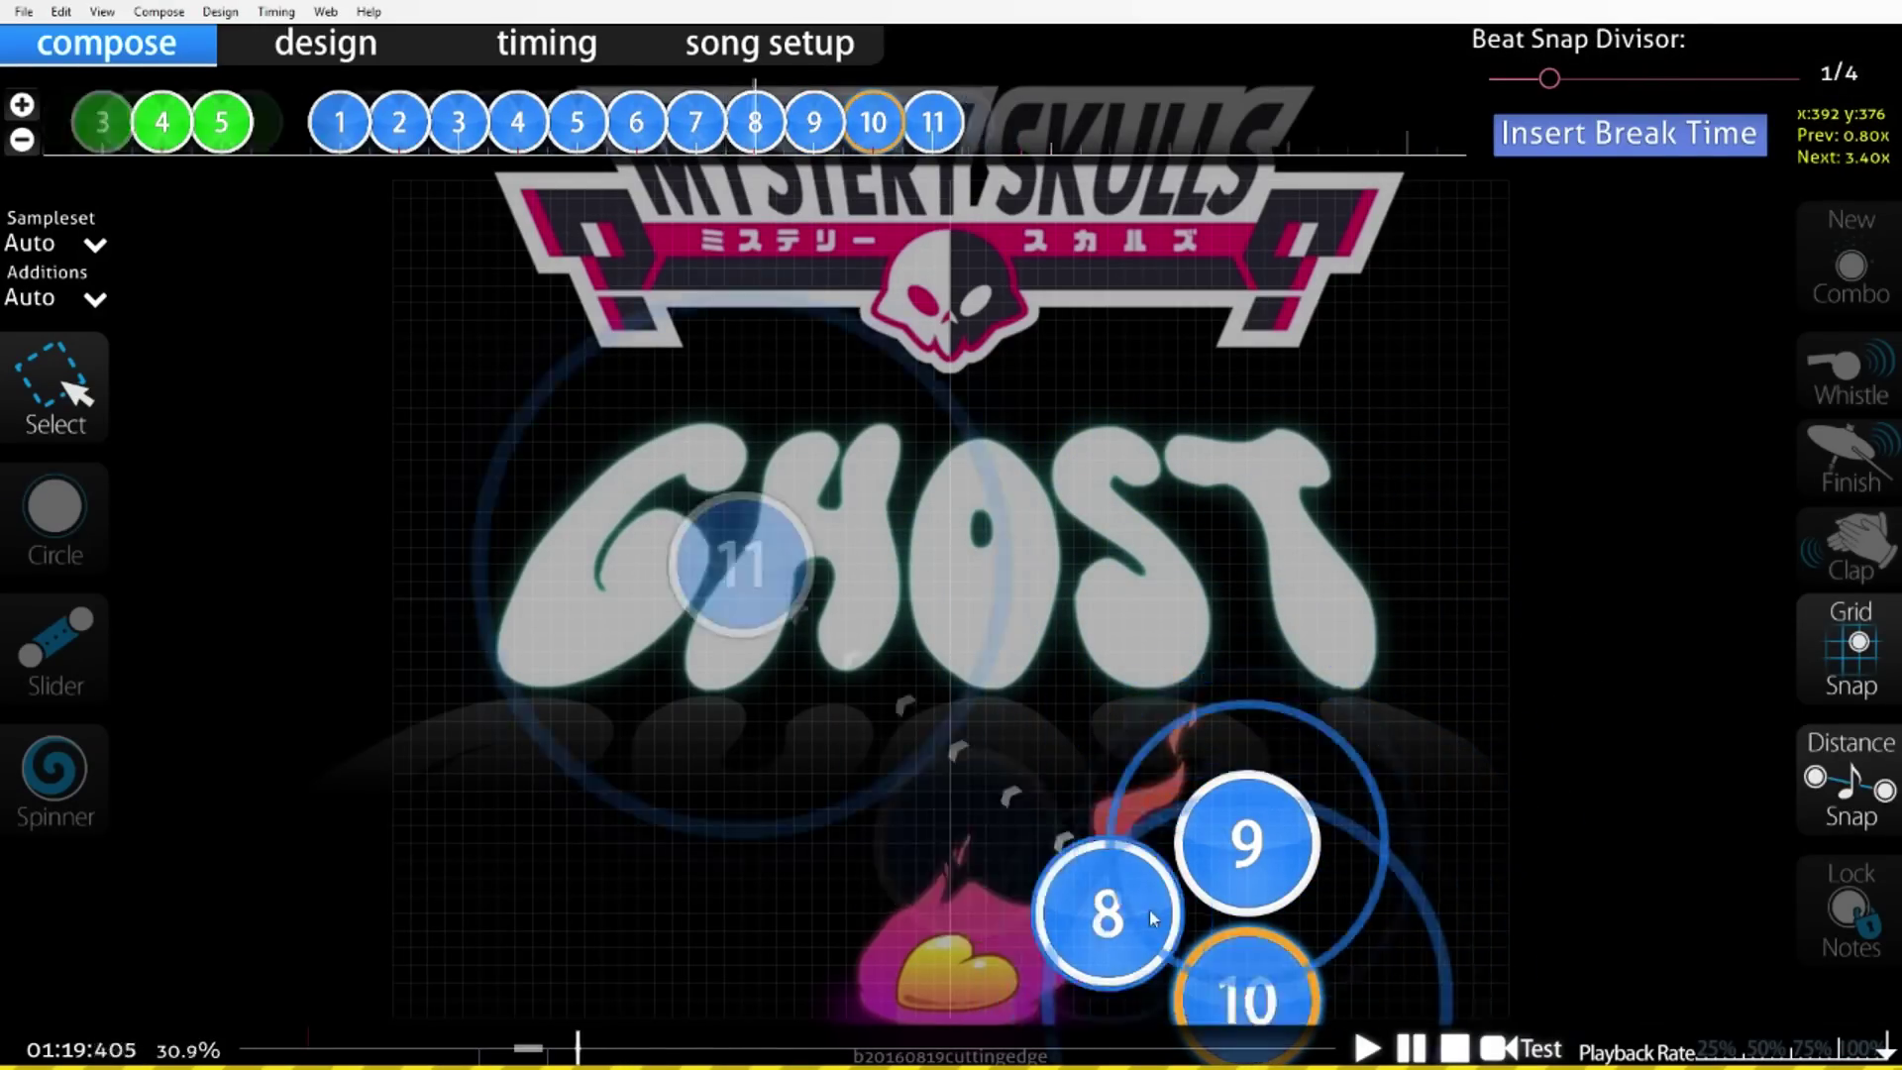
{"action": "key", "text": "alt"}
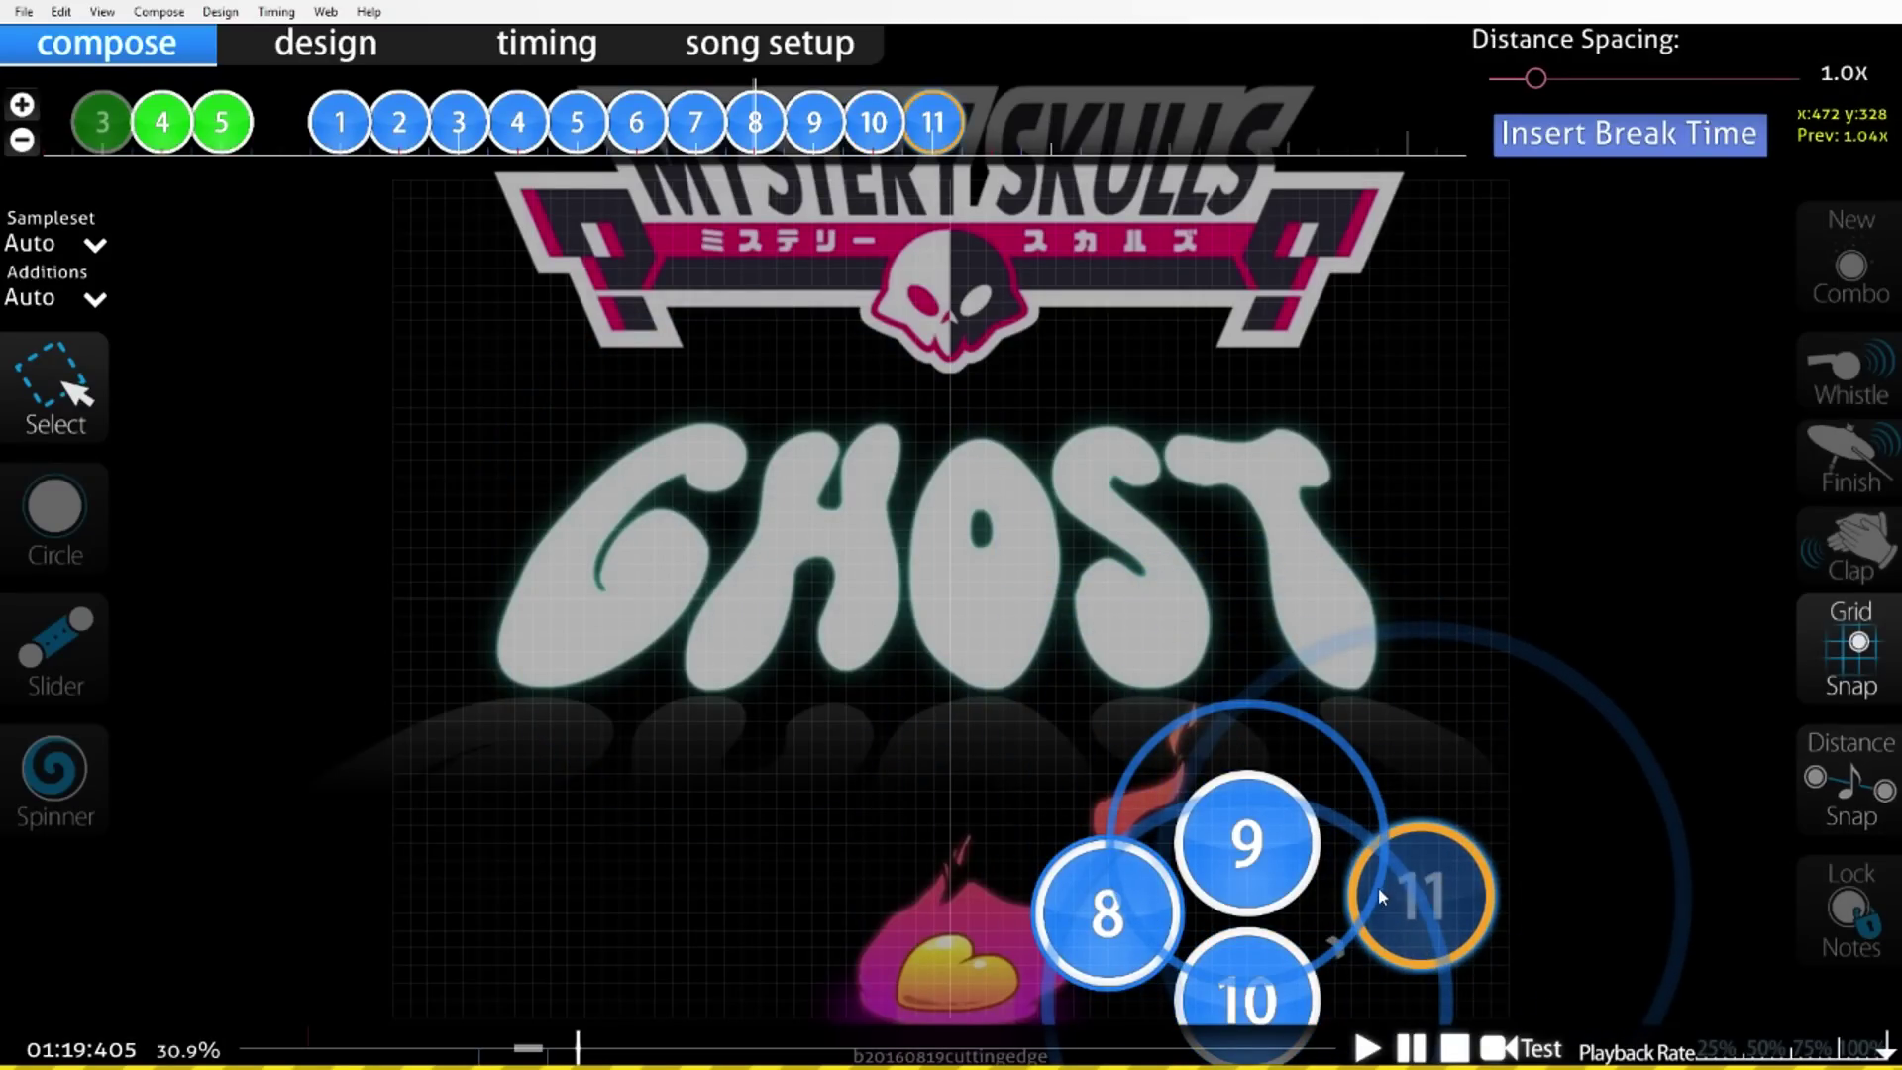